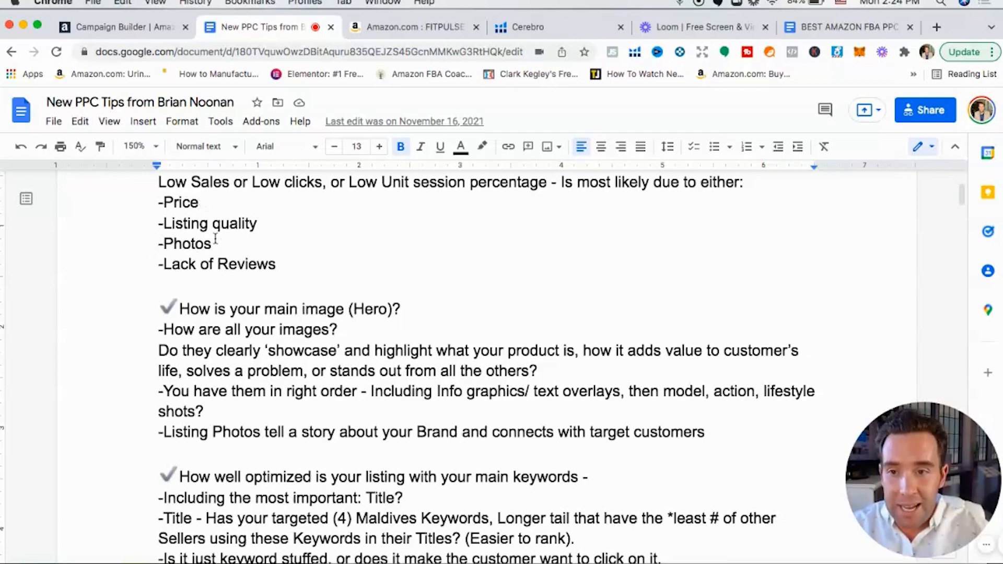
# - Review the document's listing checklist covering images, main keywords, title optimization and price point
pyautogui.scroll(-3, 212, 260)
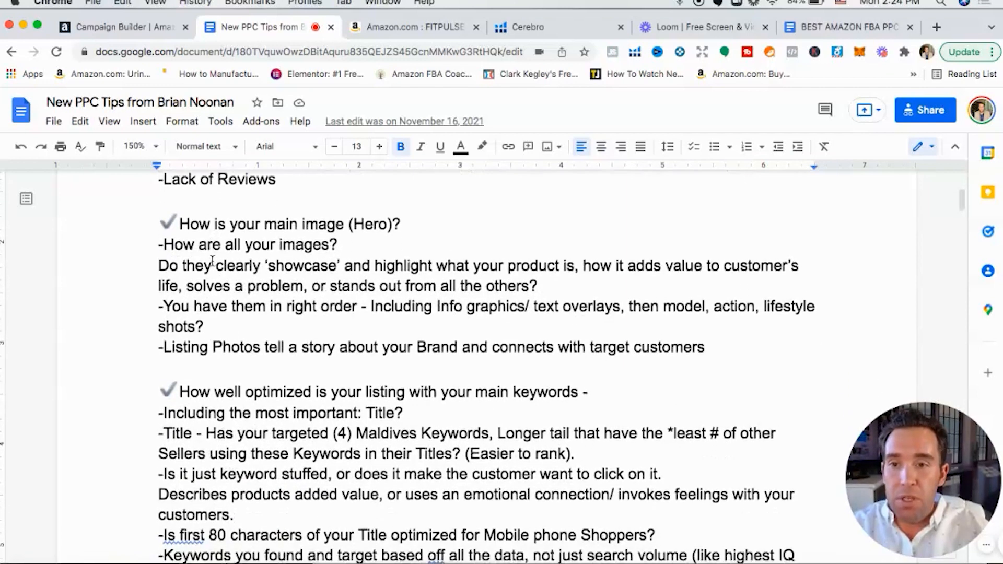
pyautogui.scroll(-1, 213, 259)
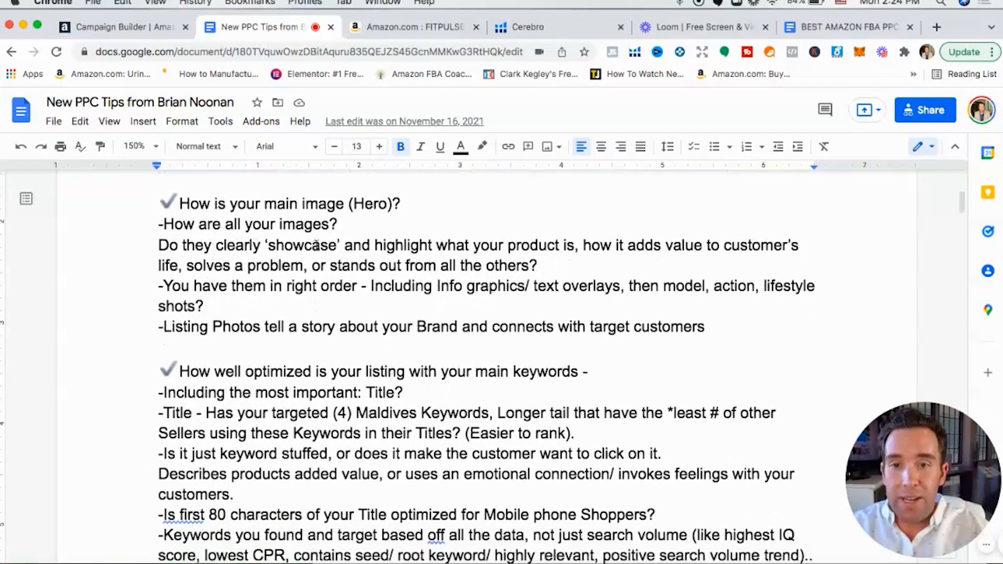
pyautogui.click(541, 257)
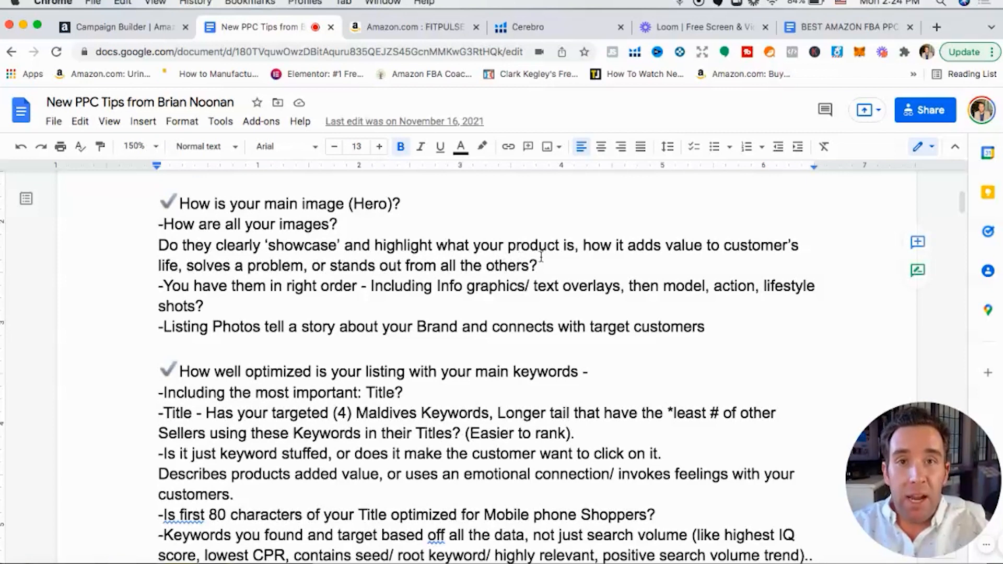
pyautogui.scroll(-6, 541, 257)
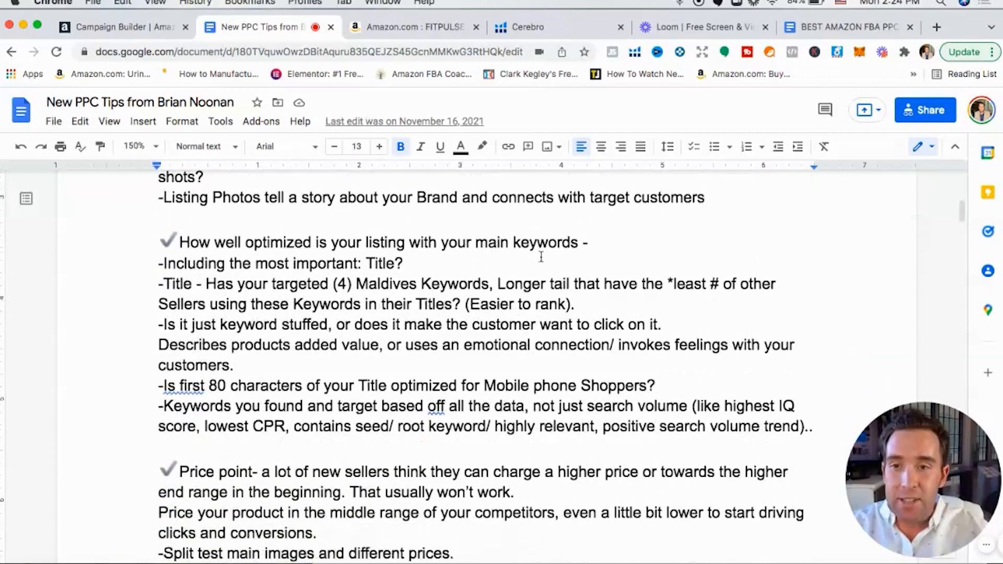
pyautogui.scroll(-1, 313, 310)
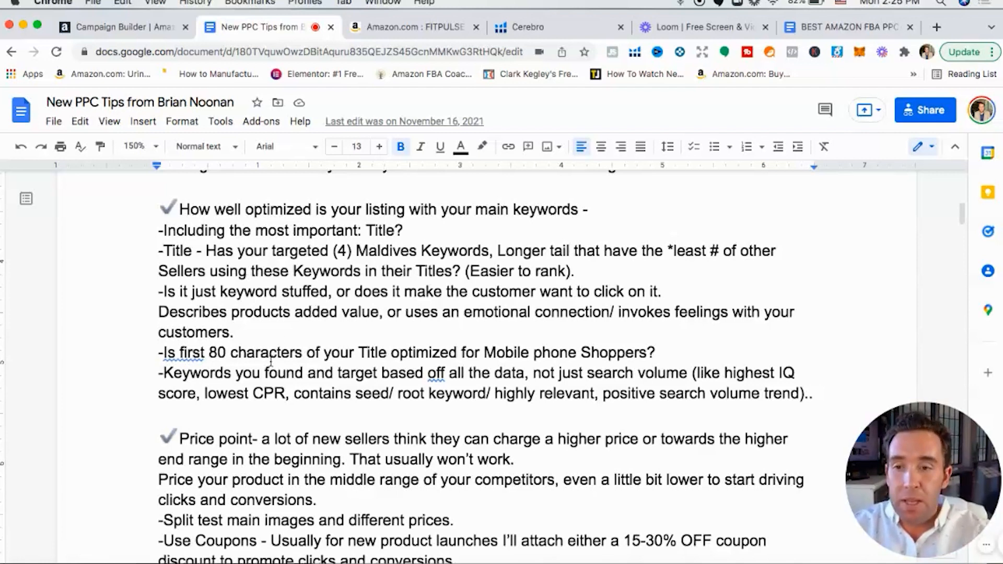
pyautogui.scroll(-1, 327, 369)
pyautogui.scroll(-5, 335, 370)
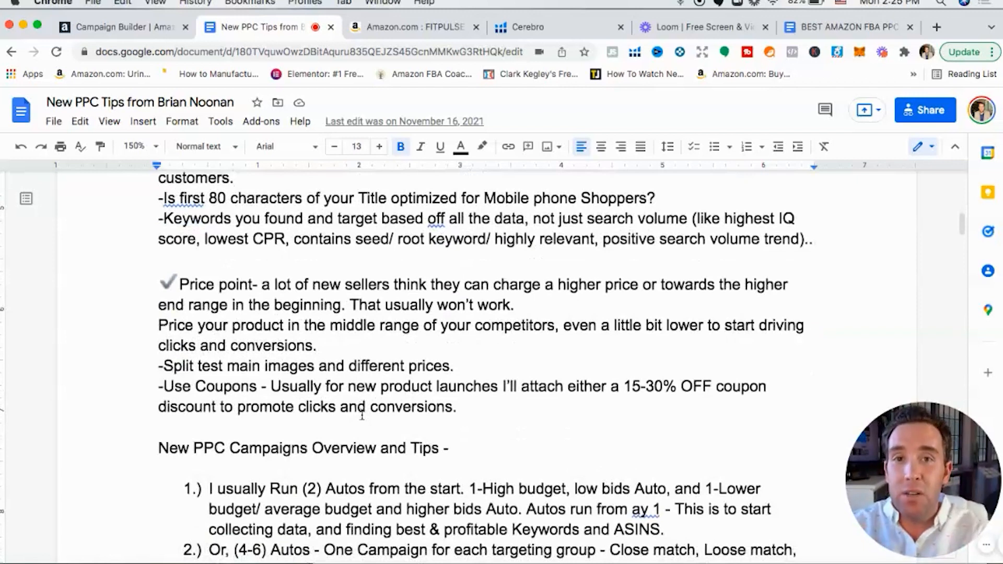
pyautogui.scroll(-2, 362, 415)
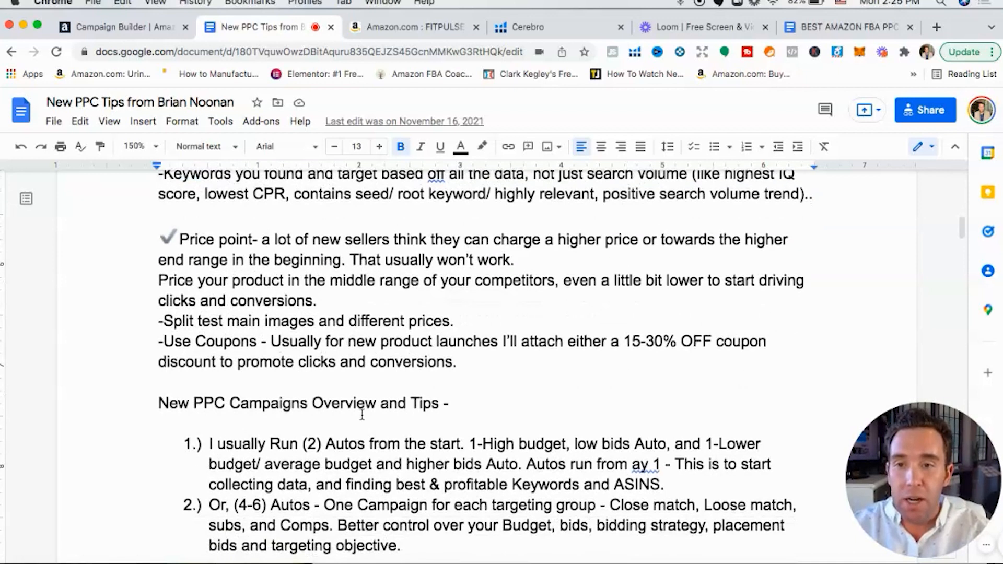
# - Review the new PPC campaigns overview, from auto campaign setup to the suggested number of manual campaigns
pyautogui.scroll(-8, 328, 388)
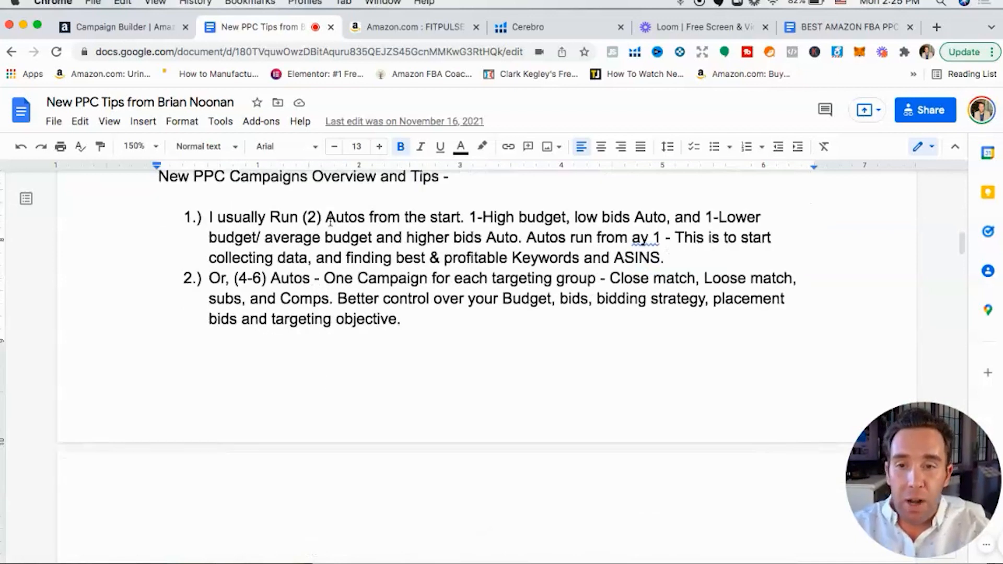
pyautogui.scroll(-1, 386, 238)
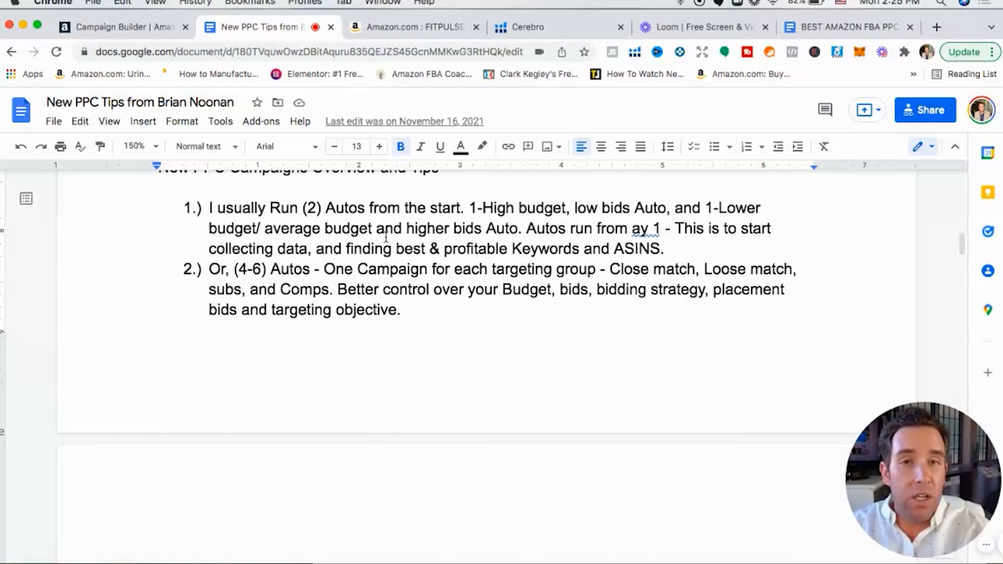
pyautogui.scroll(-1, 385, 238)
pyautogui.scroll(-3, 386, 231)
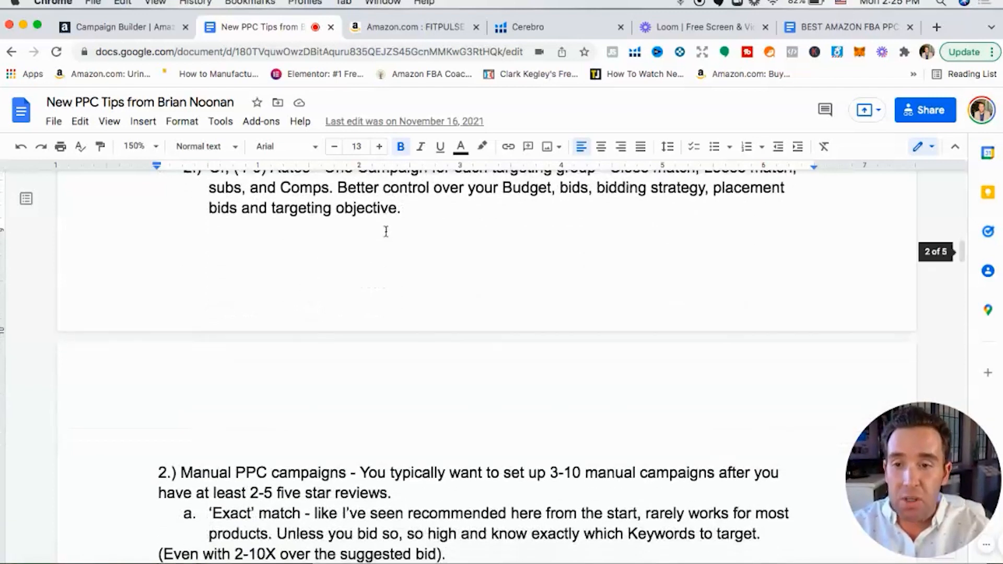
pyautogui.scroll(-4, 386, 232)
pyautogui.scroll(-5, 386, 231)
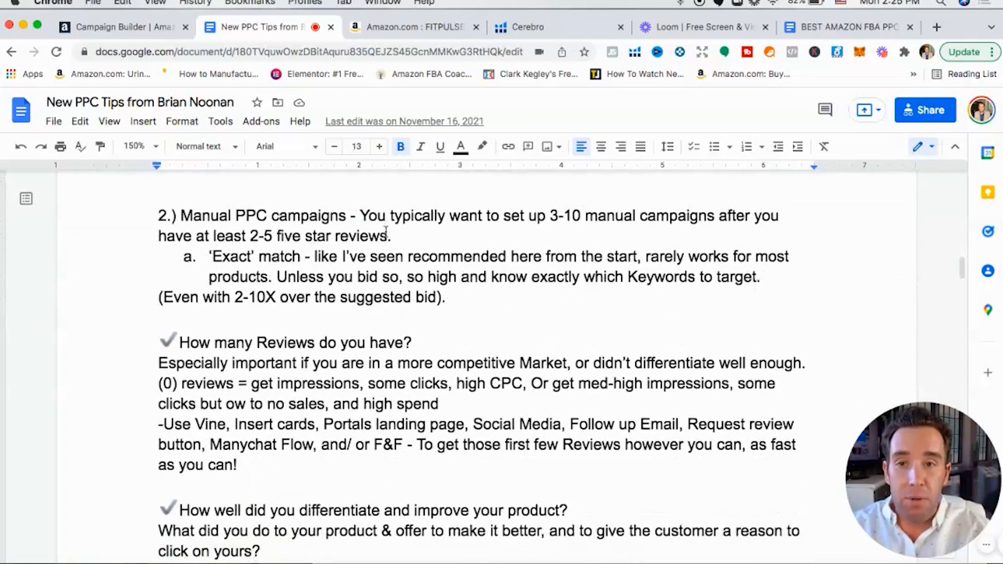
pyautogui.scroll(-1, 385, 232)
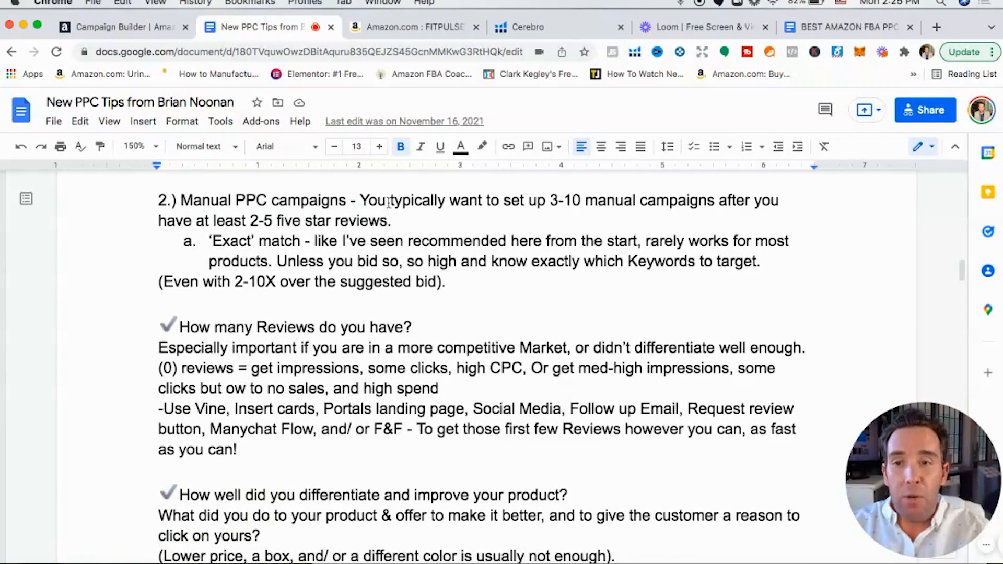
pyautogui.moveTo(549, 201); pyautogui.dragTo(562, 201)
pyautogui.click(577, 201)
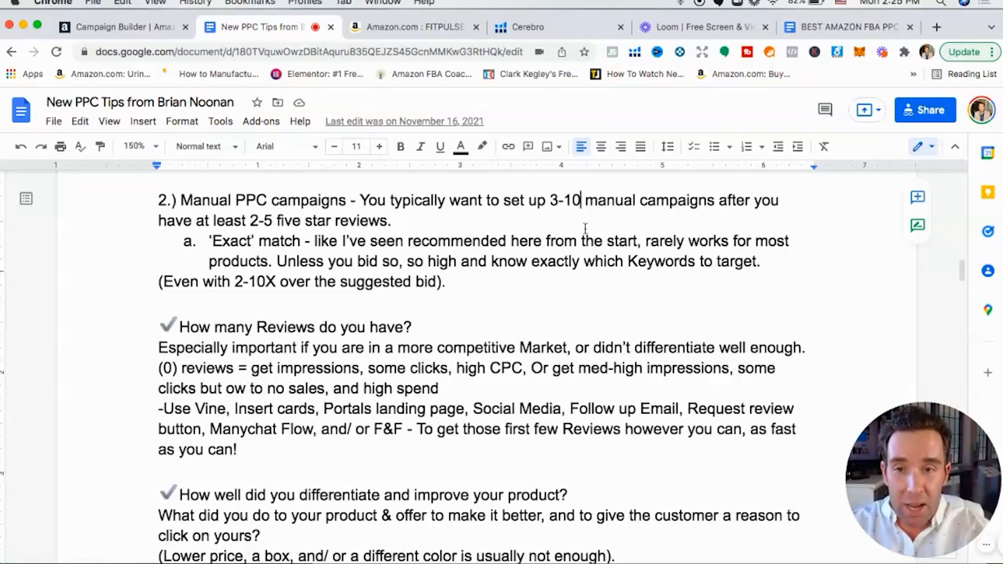
# - Change the recommended number of main keywords per manual campaign to 5-25 in the manual campaigns section
pyautogui.scroll(-1, 467, 379)
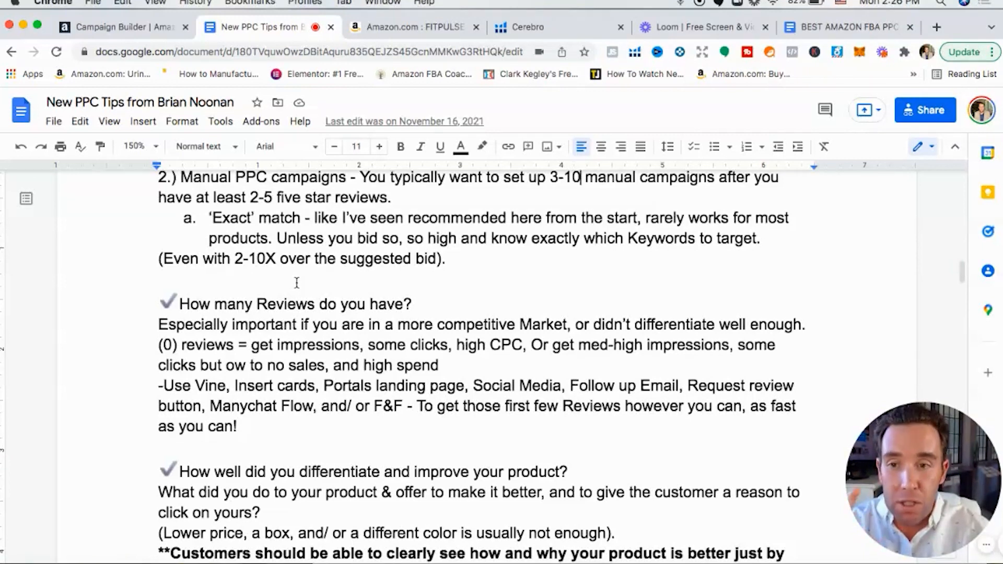
pyautogui.scroll(-4, 399, 369)
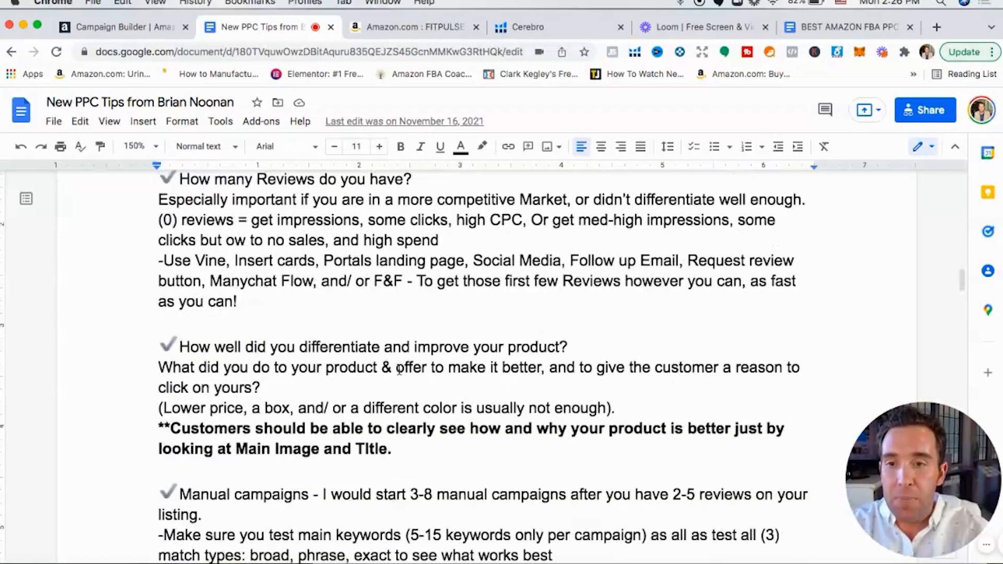
pyautogui.scroll(-5, 399, 369)
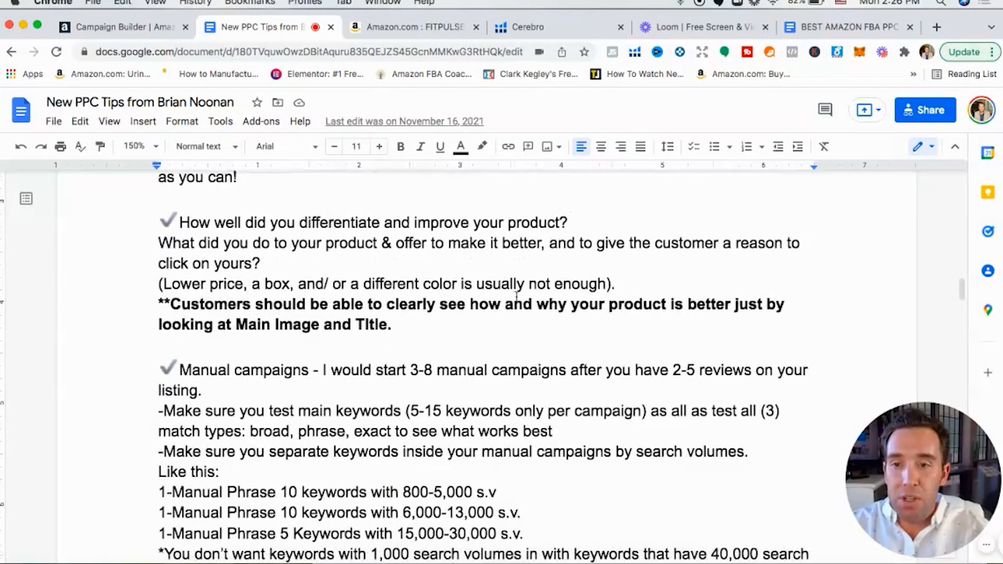
pyautogui.scroll(-4, 428, 343)
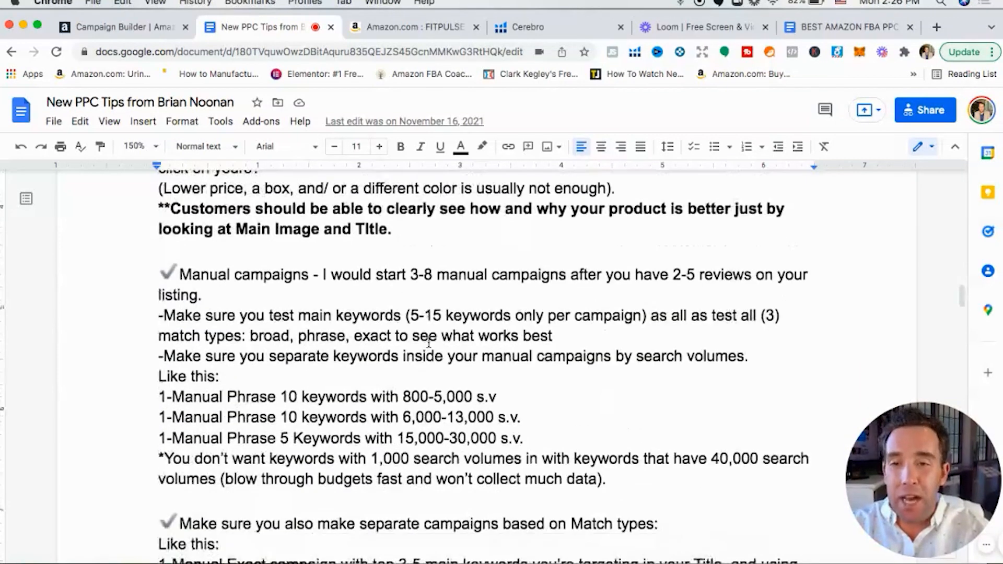
pyautogui.scroll(-2, 428, 343)
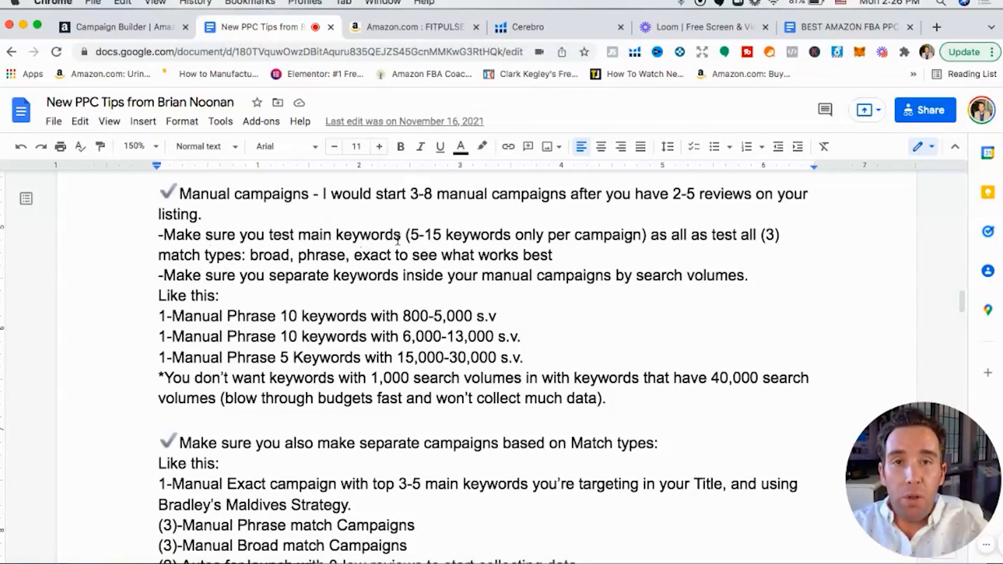
pyautogui.click(433, 233)
pyautogui.press('BackSpace')
pyautogui.write('2')
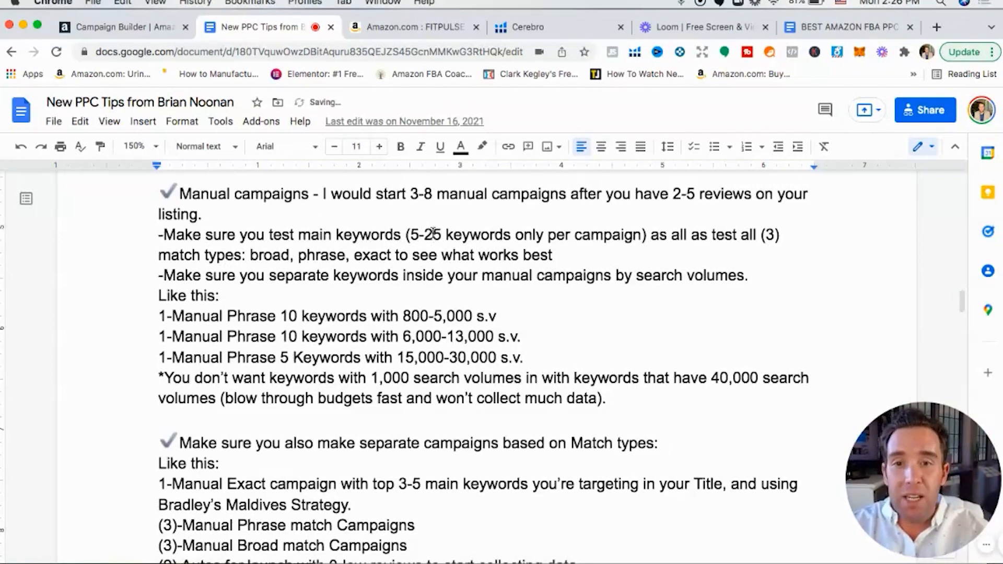
# - Examine the title and bullet points of the FITPULSE vibration plate's Amazon listing
pyautogui.click(353, 22)
pyautogui.scroll(10, 465, 329)
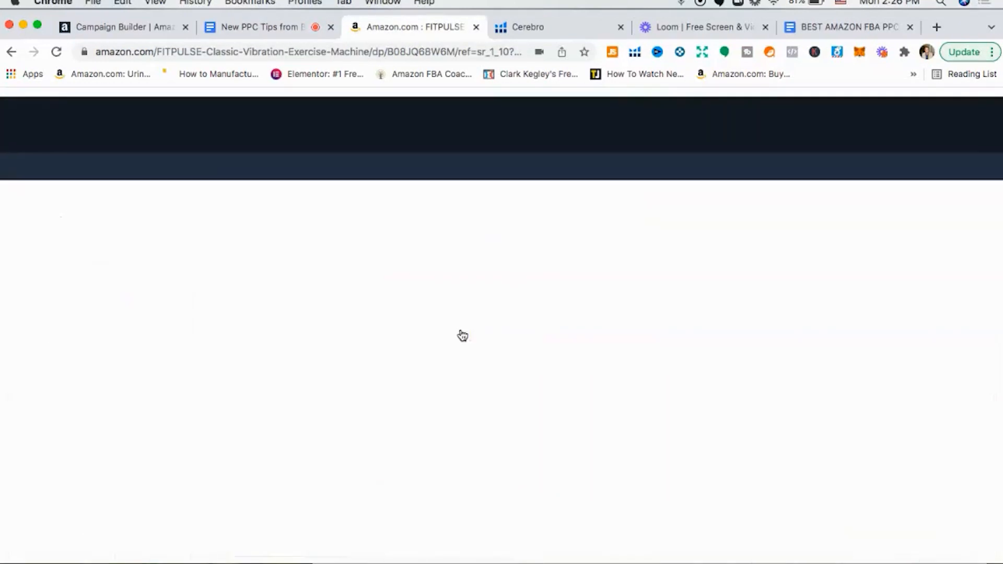
pyautogui.scroll(-3, 502, 415)
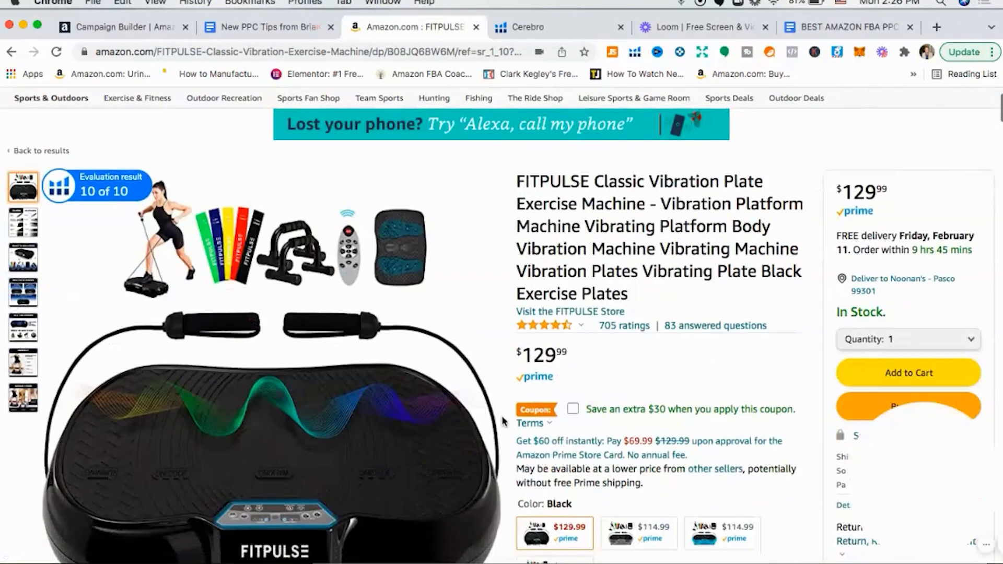
pyautogui.scroll(-1, 501, 416)
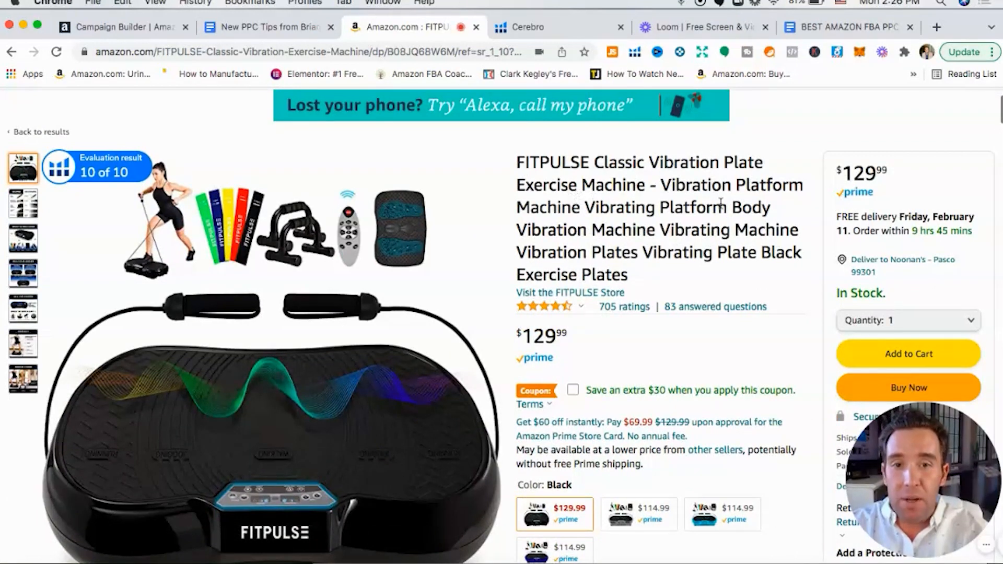
pyautogui.scroll(-9, 721, 204)
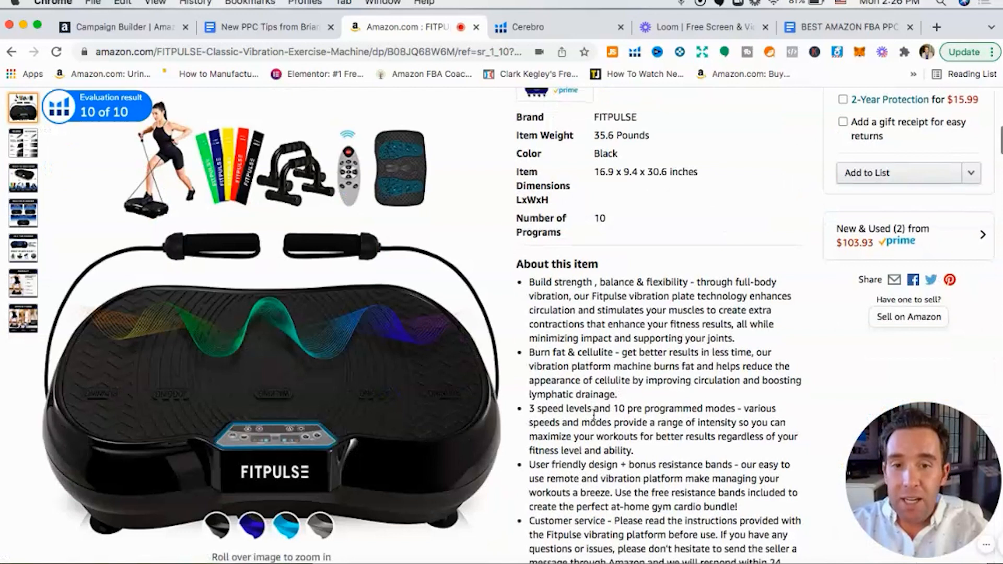
pyautogui.scroll(-1, 593, 414)
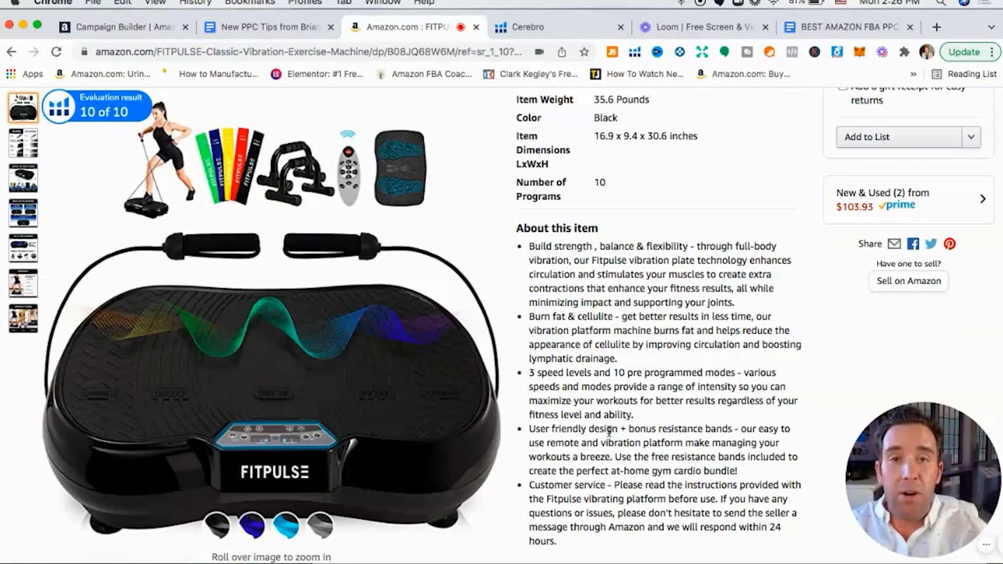
pyautogui.scroll(-2, 594, 431)
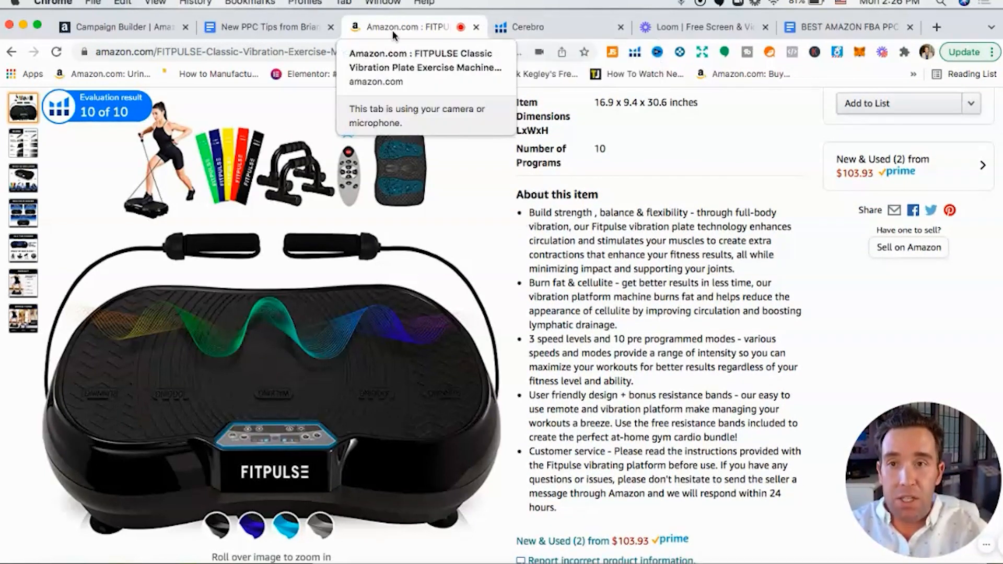
# - Return to the PPC tips document and review how to separate manual campaign keywords by search volume
pyautogui.click(266, 27)
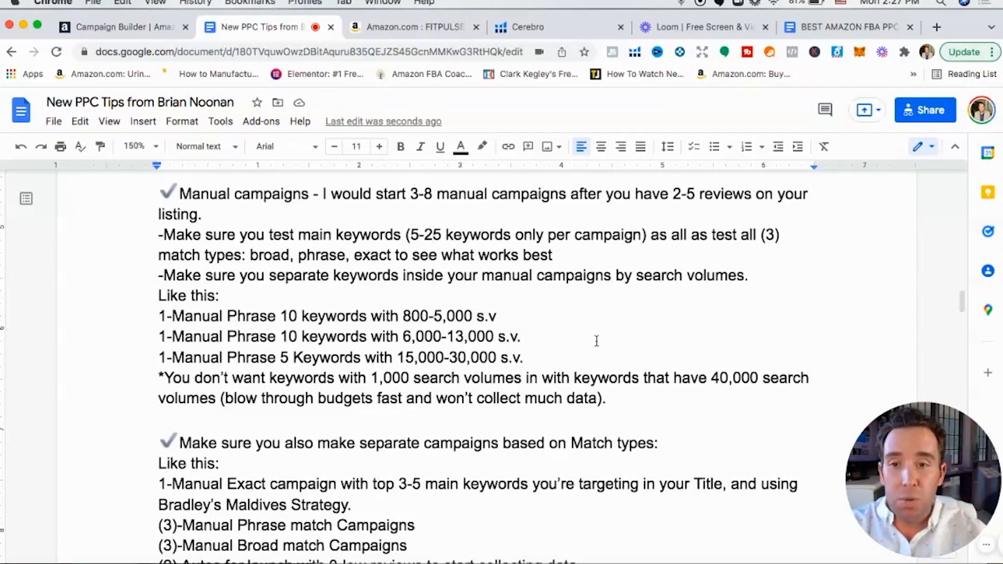
pyautogui.scroll(-1, 546, 337)
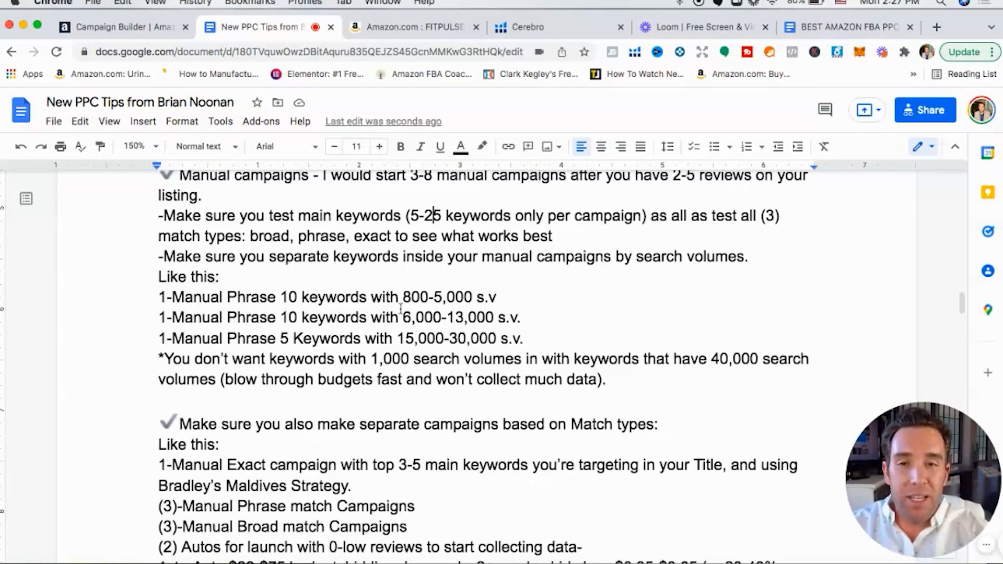
pyautogui.click(607, 379)
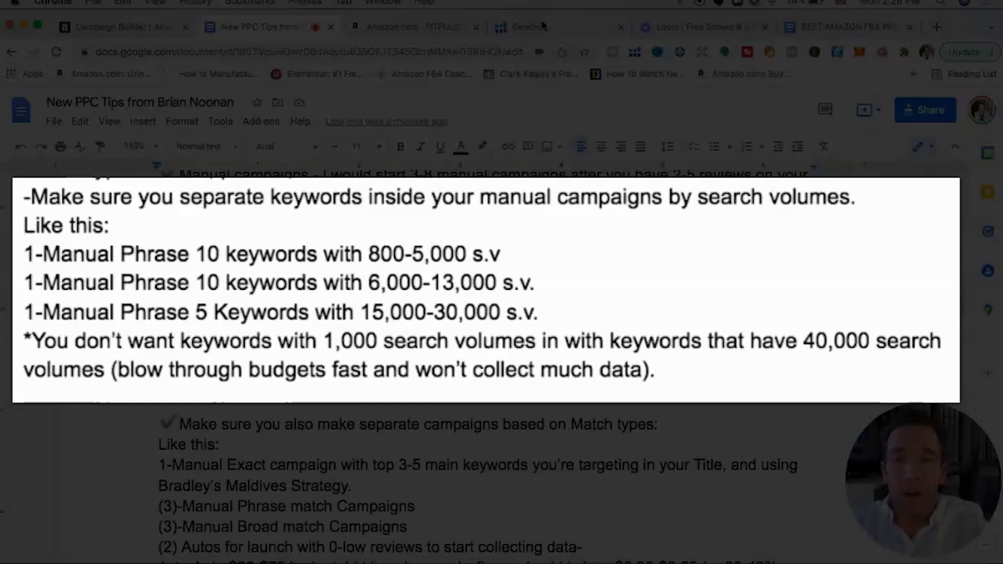
# - Go from the FITPULSE listing's keyword tools to its Cerebro keyword results and find the filters
pyautogui.click(431, 35)
pyautogui.scroll(-5, 579, 404)
pyautogui.scroll(-10, 578, 403)
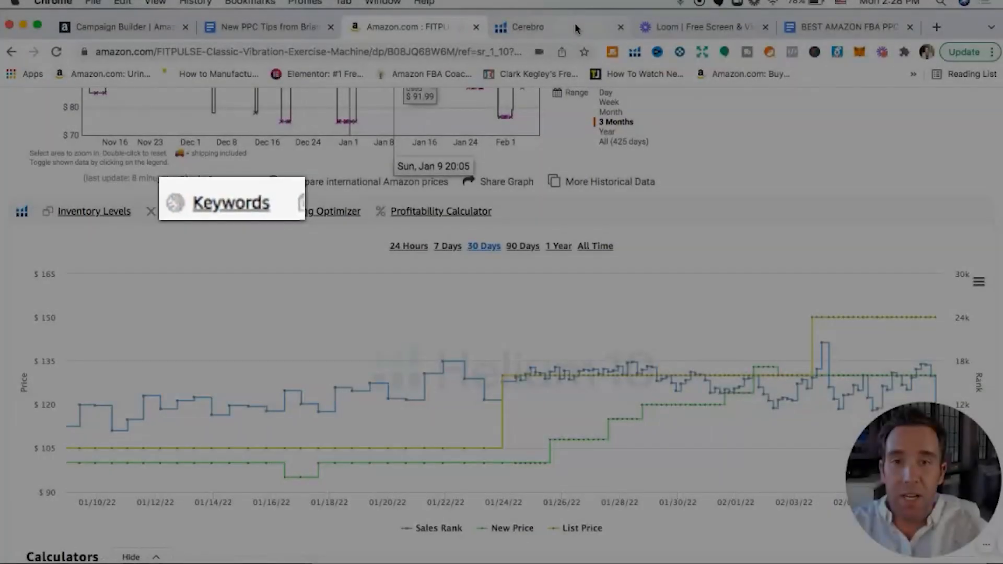
pyautogui.click(231, 201)
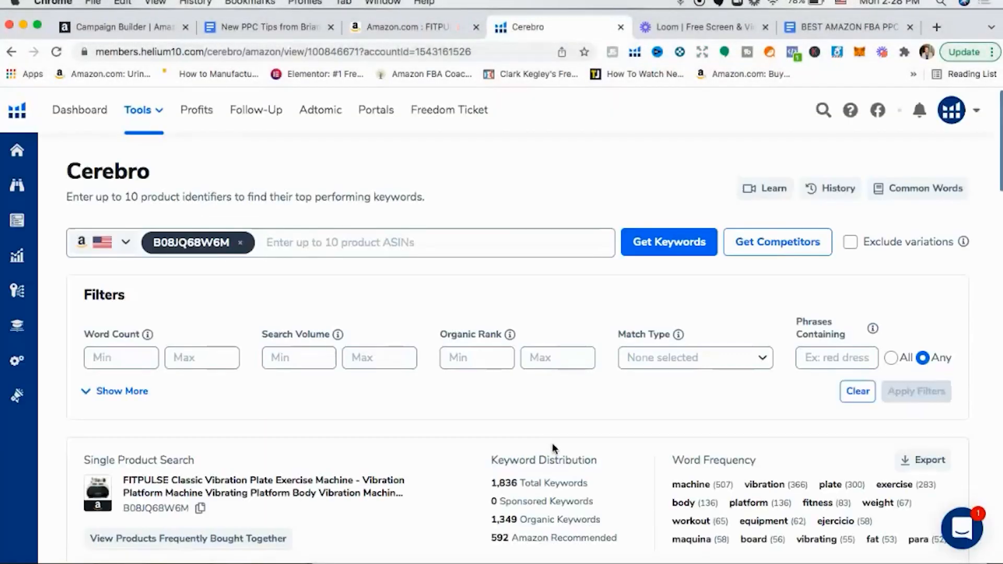
pyautogui.scroll(-1, 381, 468)
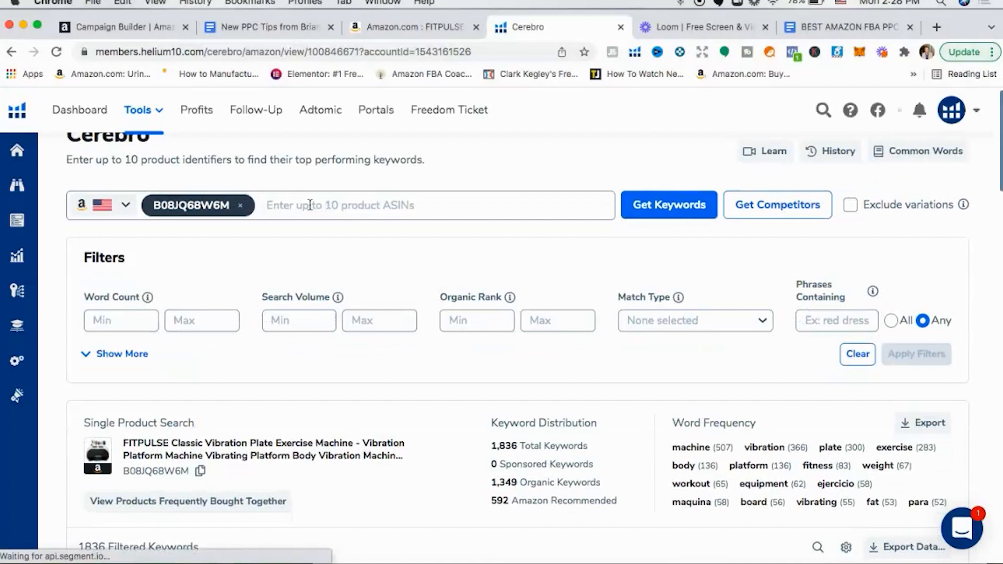
pyautogui.scroll(-5, 342, 207)
pyautogui.scroll(4, 344, 205)
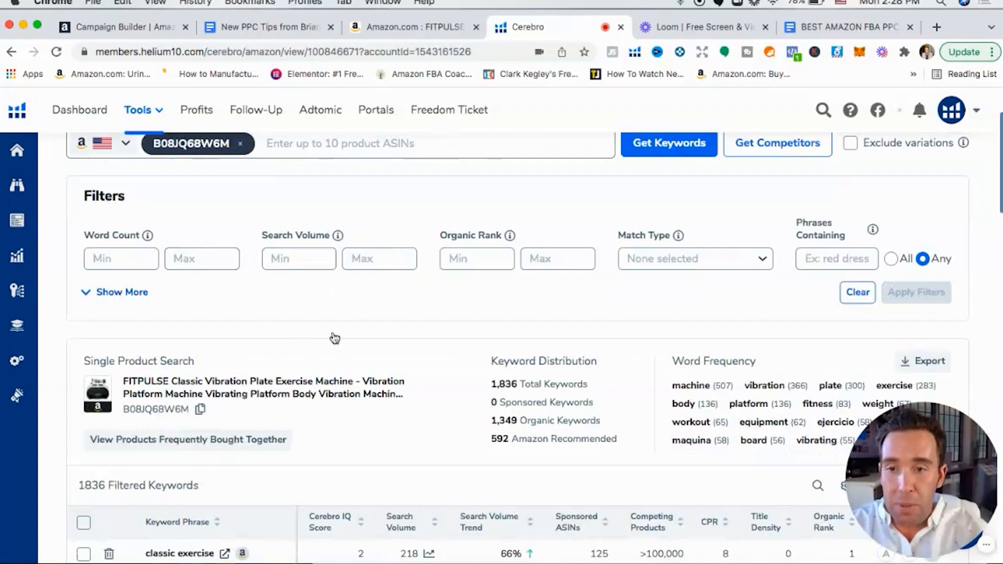
# - Expand the Cerebro filters and set the search volume range from 800 to 30000
pyautogui.click(296, 258)
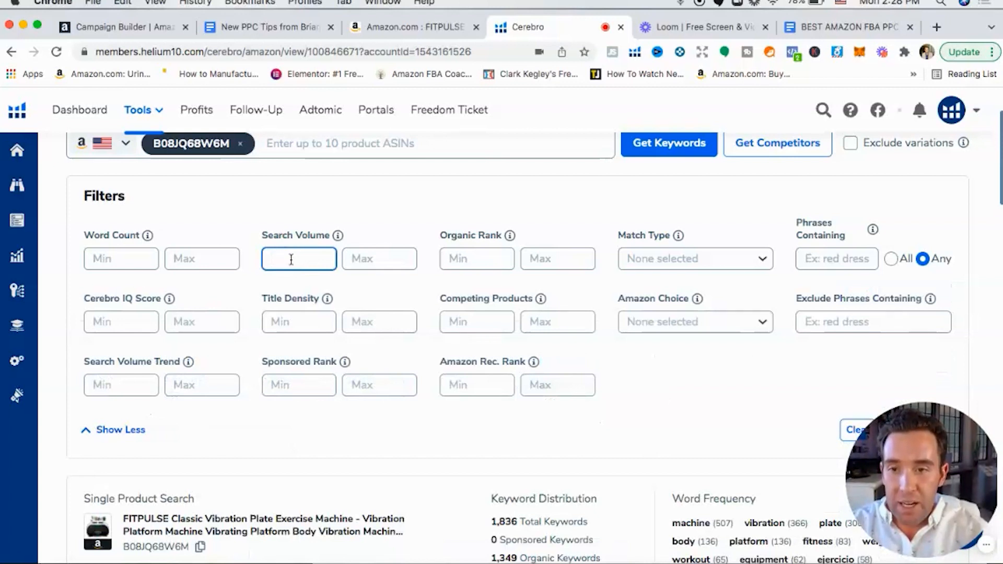
pyautogui.write('800')
pyautogui.click(358, 259)
pyautogui.write('30000')
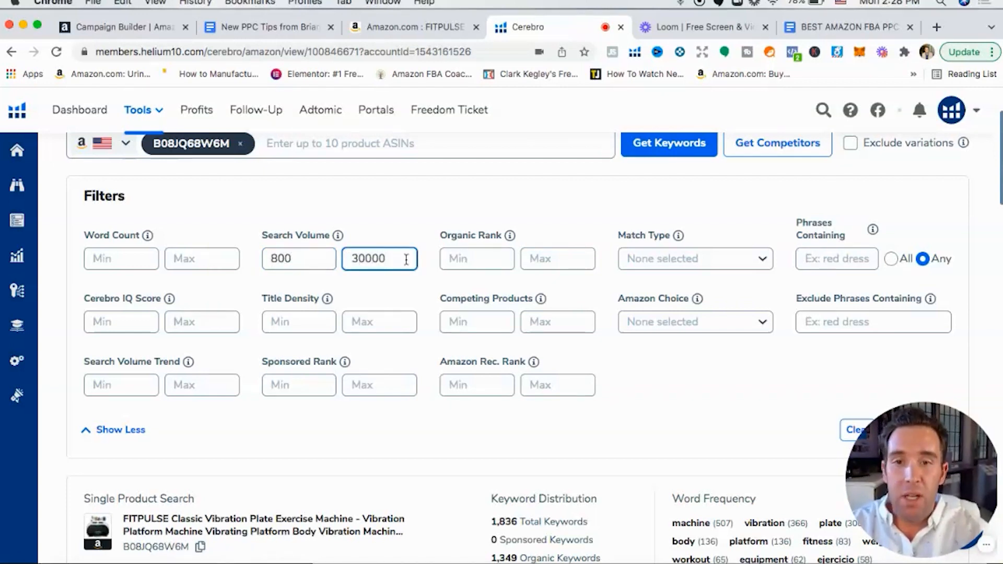
# - Limit the organic rank to 1–50, set the match type to Organic, and apply the keyword filters
pyautogui.click(457, 257)
pyautogui.write('1')
pyautogui.click(544, 258)
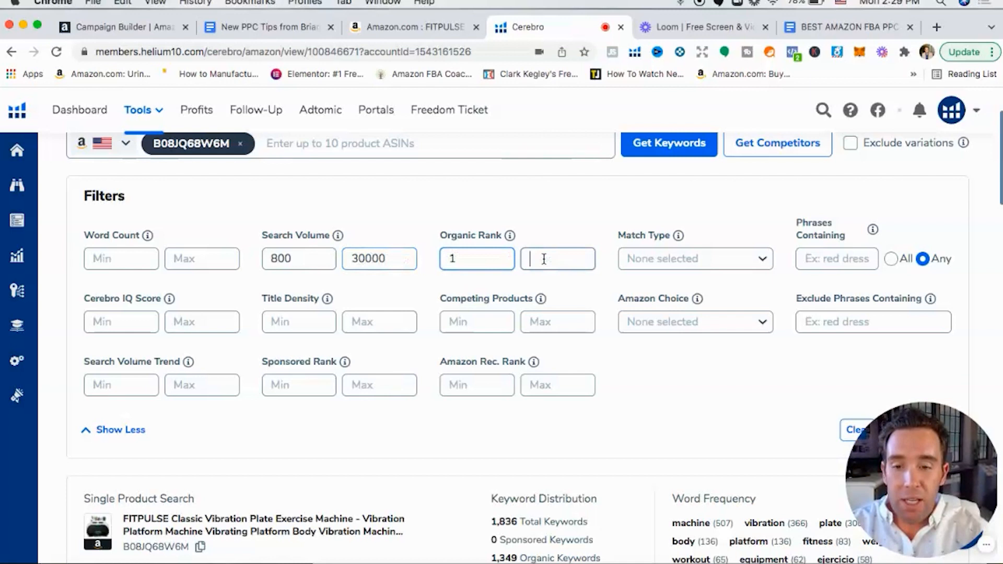
pyautogui.write('50')
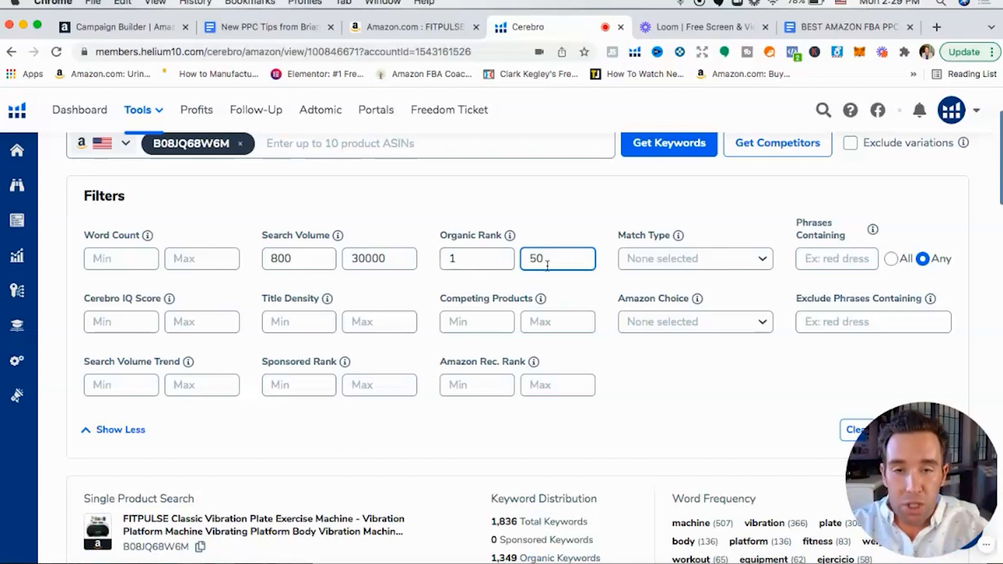
pyautogui.click(654, 259)
pyautogui.click(670, 323)
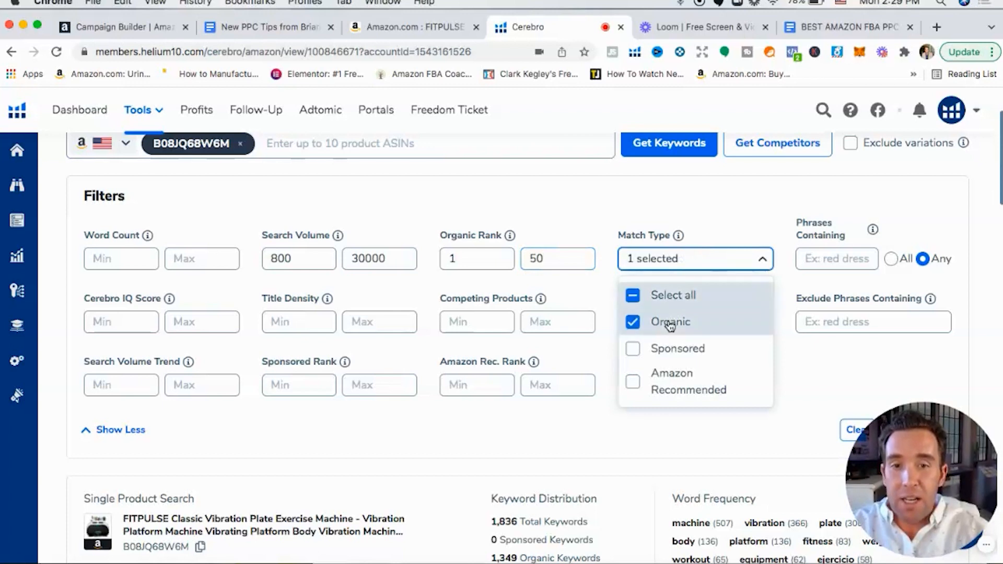
pyautogui.scroll(-2, 871, 353)
pyautogui.click(916, 378)
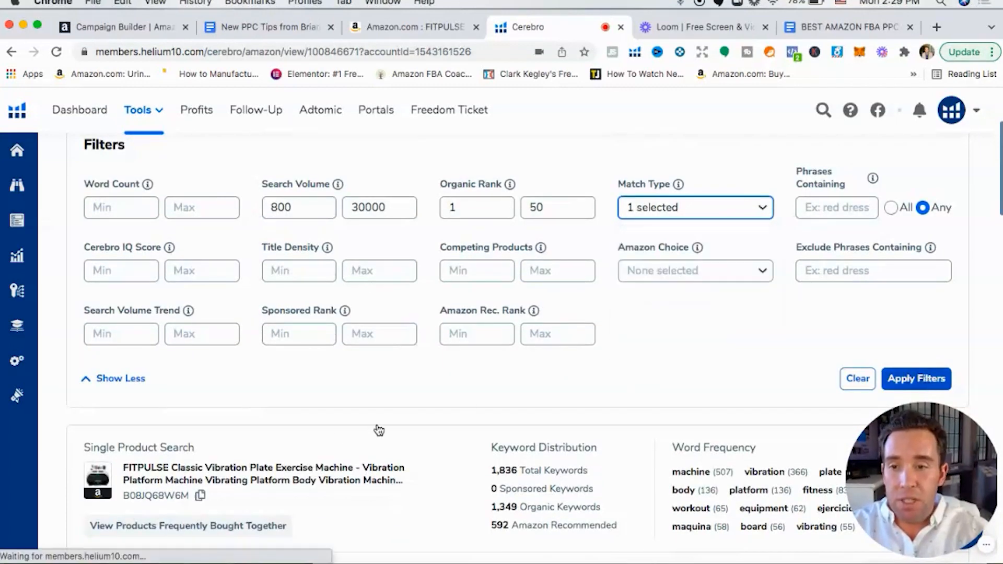
# - Review the filtered keywords for the vibration plate and sort them by search volume from highest to lowest
pyautogui.scroll(-7, 378, 430)
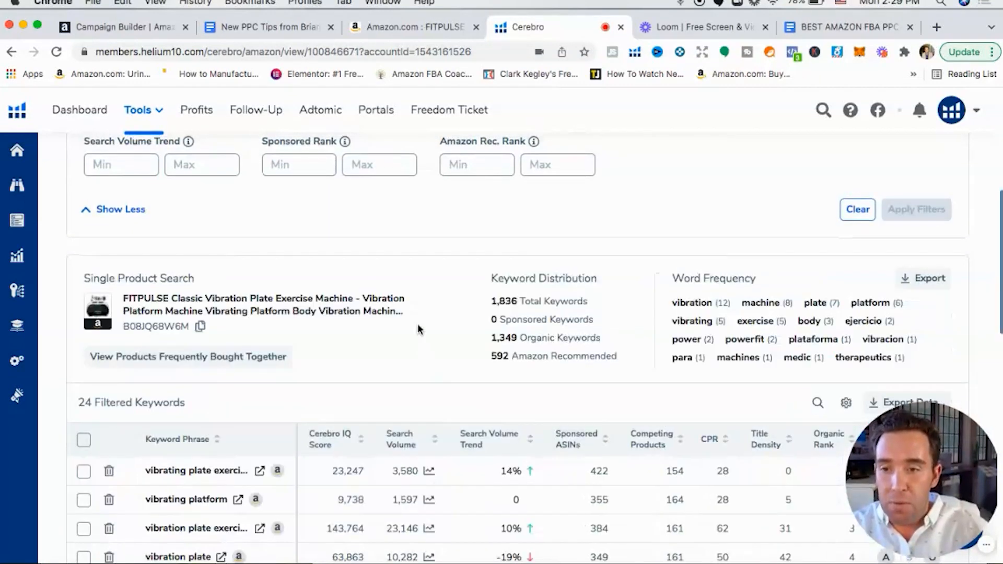
pyautogui.moveTo(77, 403); pyautogui.dragTo(219, 405)
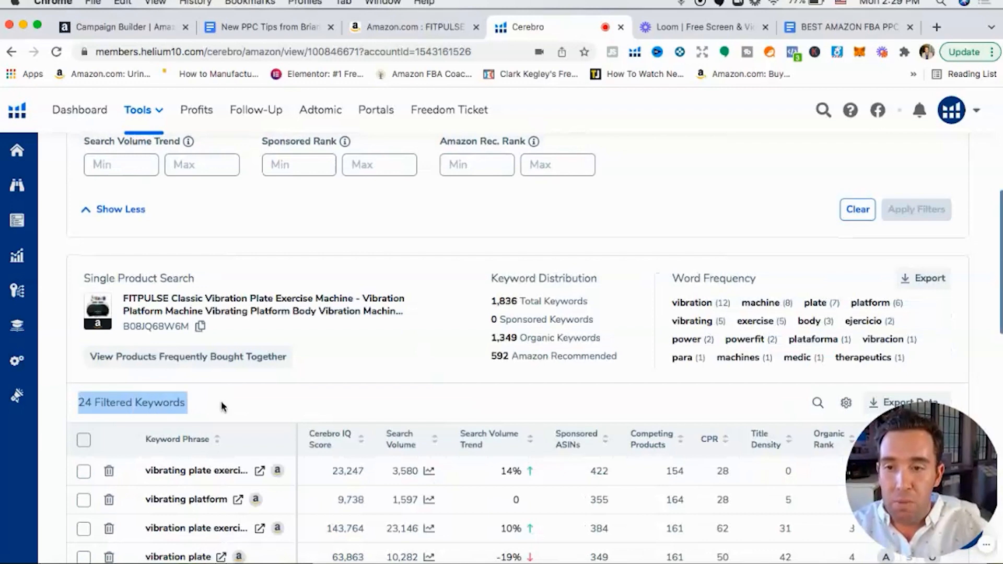
pyautogui.click(413, 366)
pyautogui.scroll(-3, 412, 371)
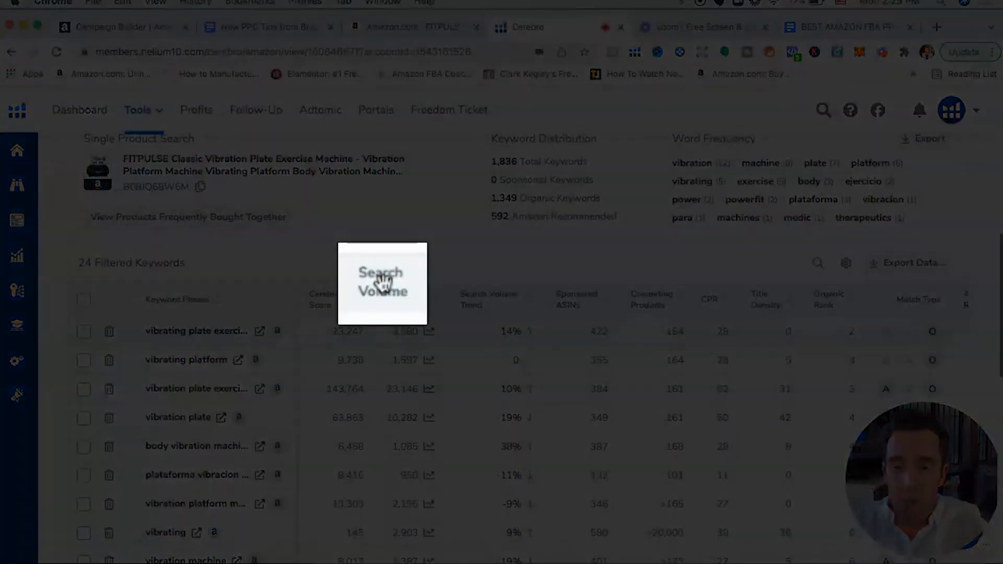
pyautogui.click(401, 299)
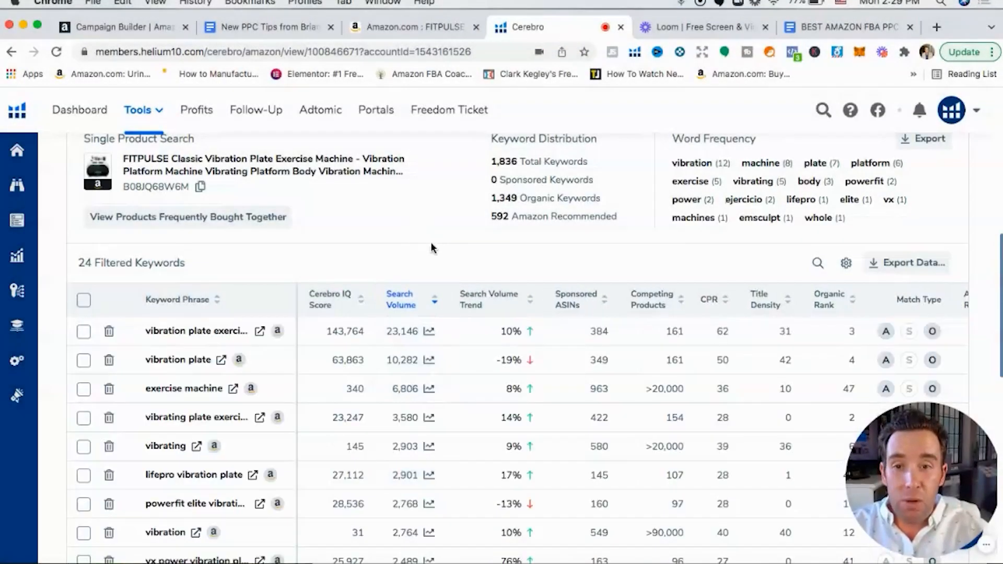
pyautogui.scroll(-2, 430, 243)
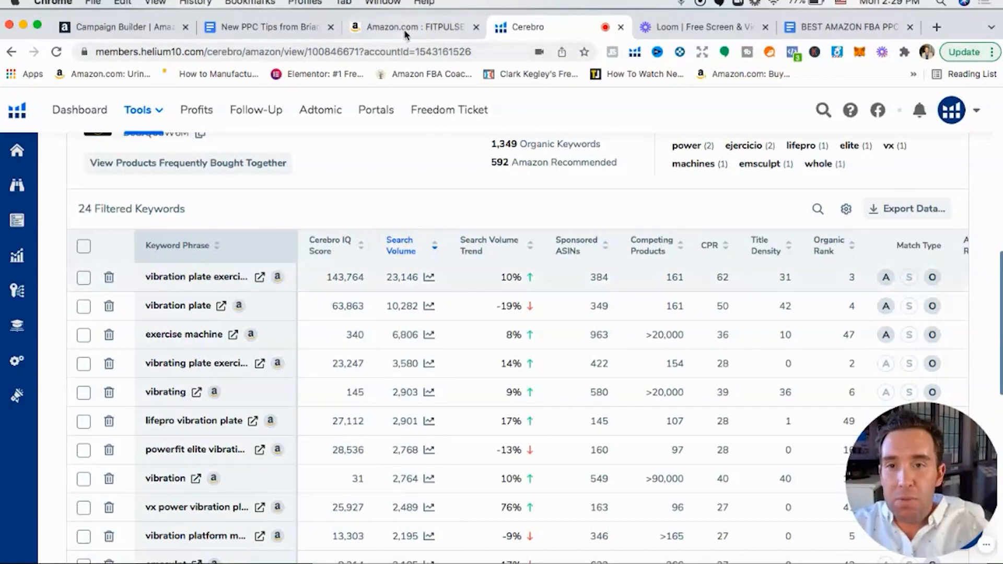
# - Go back to the FITPULSE Amazon listing and examine the keyword phrases used in its title
pyautogui.hotkey('ctrl', 'shift', 'Tab')
pyautogui.scroll(15, 513, 398)
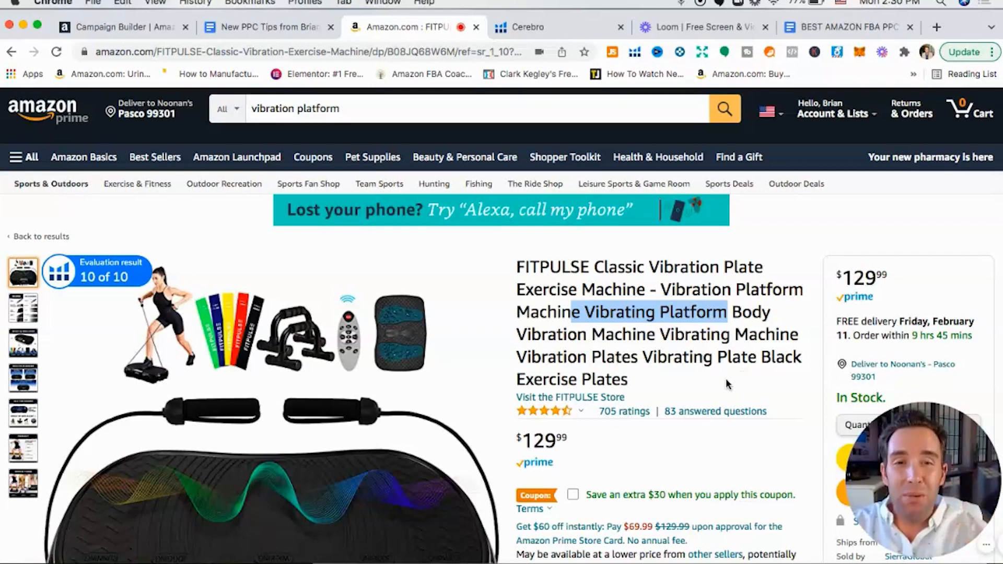
pyautogui.click(617, 308)
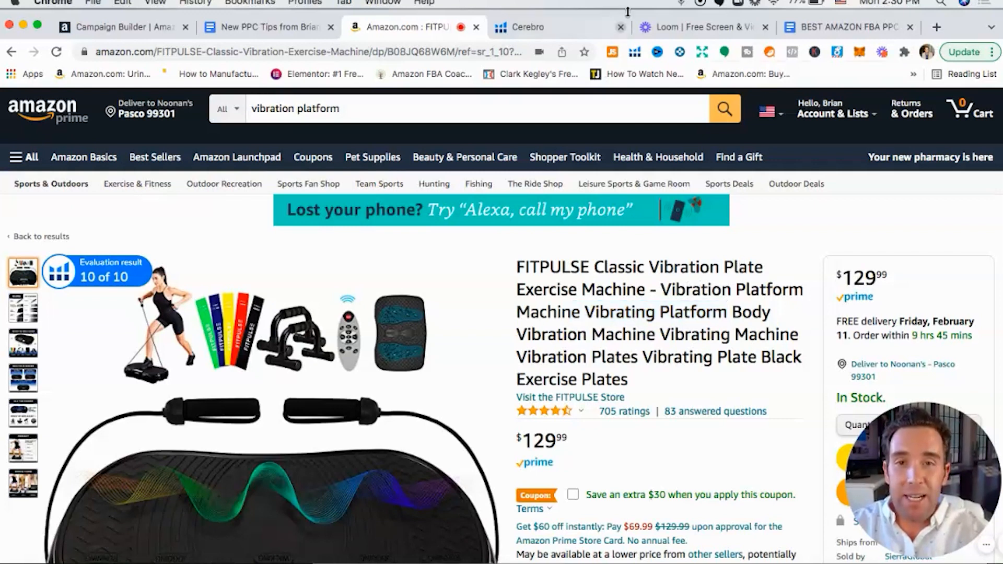
# - Return to the Cerebro results and examine the top keyword's search volume trend, competing products and title density
pyautogui.click(561, 28)
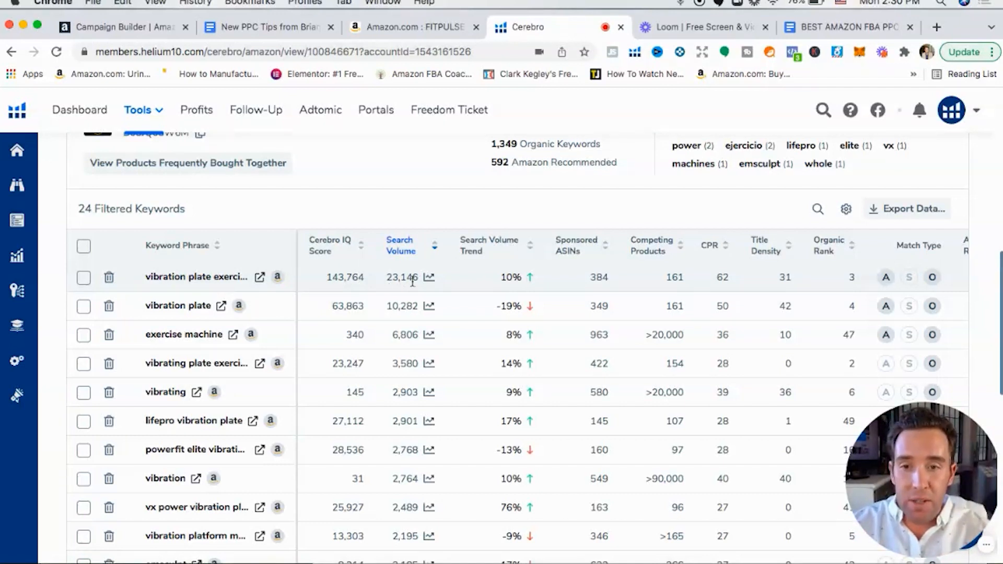
pyautogui.moveTo(500, 277); pyautogui.dragTo(518, 277)
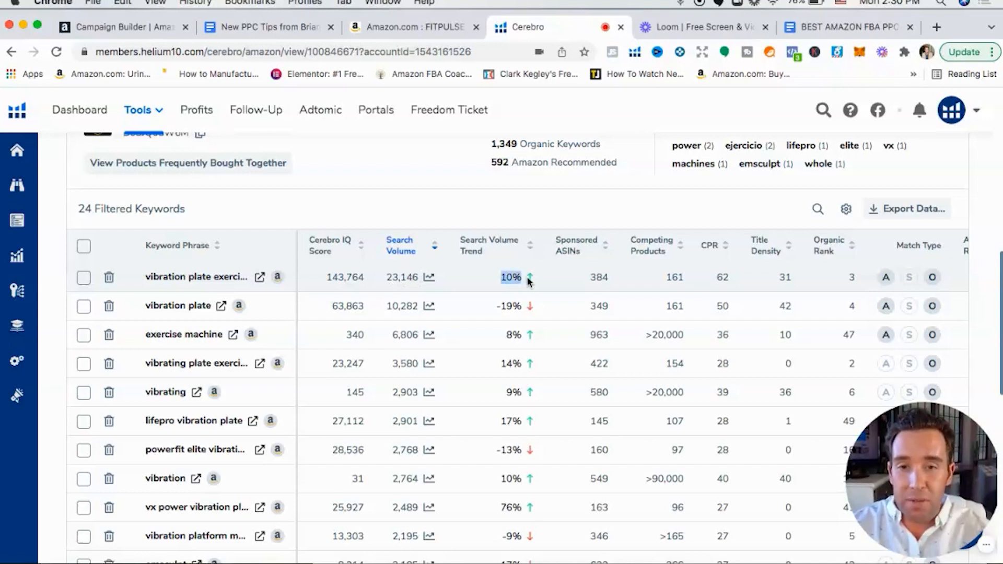
pyautogui.click(664, 281)
pyautogui.moveTo(665, 281); pyautogui.dragTo(691, 281)
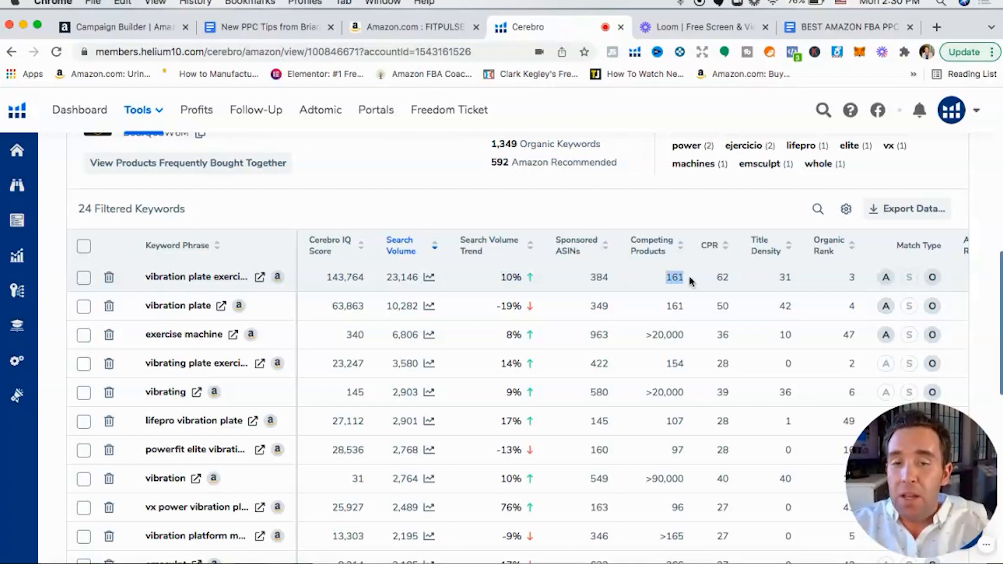
pyautogui.moveTo(781, 277); pyautogui.dragTo(792, 280)
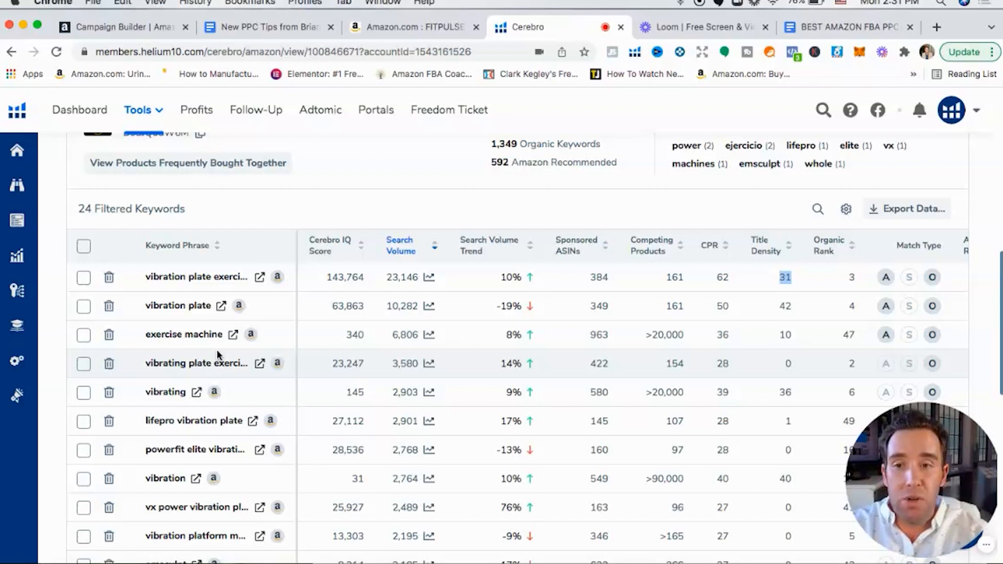
# - Switch to the Amazon Ads campaign builder and start a new Sponsored Products campaign
pyautogui.click(133, 32)
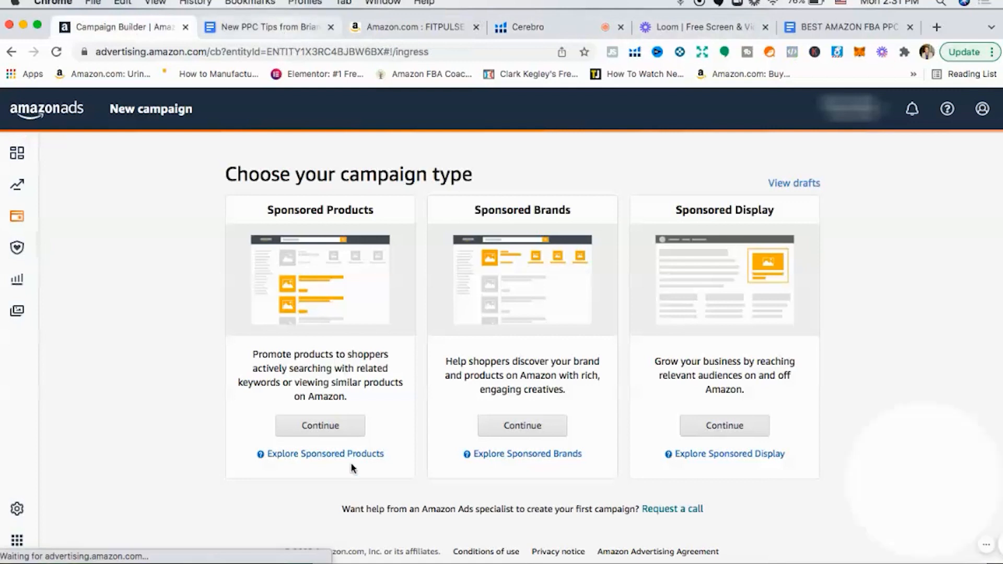
pyautogui.click(320, 428)
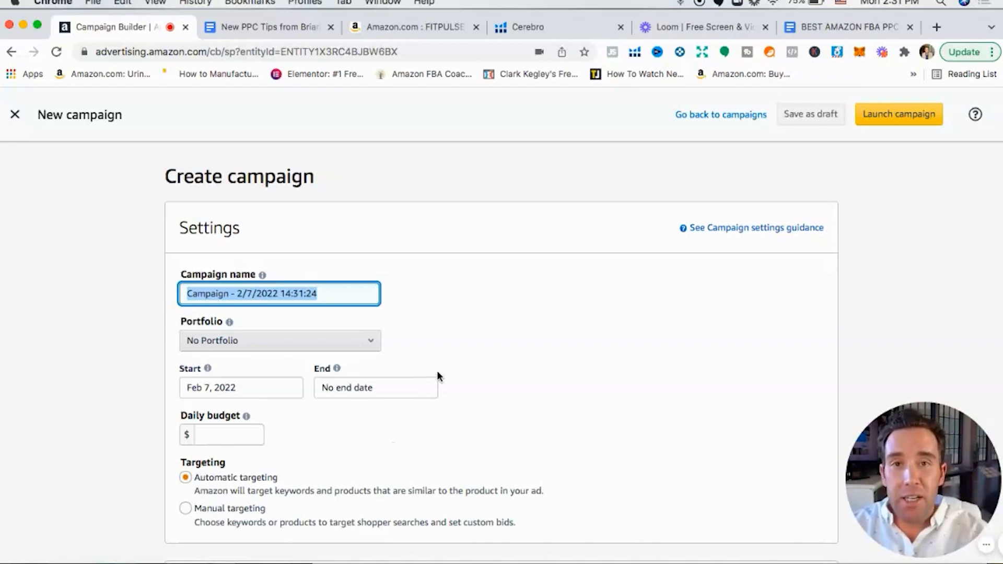
pyautogui.scroll(-1, 524, 409)
pyautogui.scroll(-2, 524, 409)
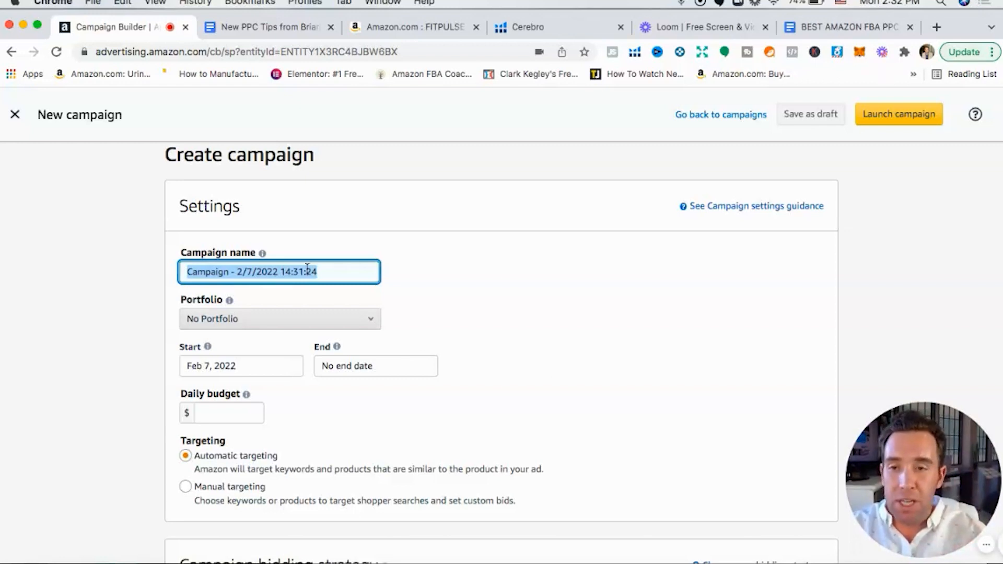
# - Name the campaign "Phase Match 1 800-4,000"
pyautogui.write('Phas')
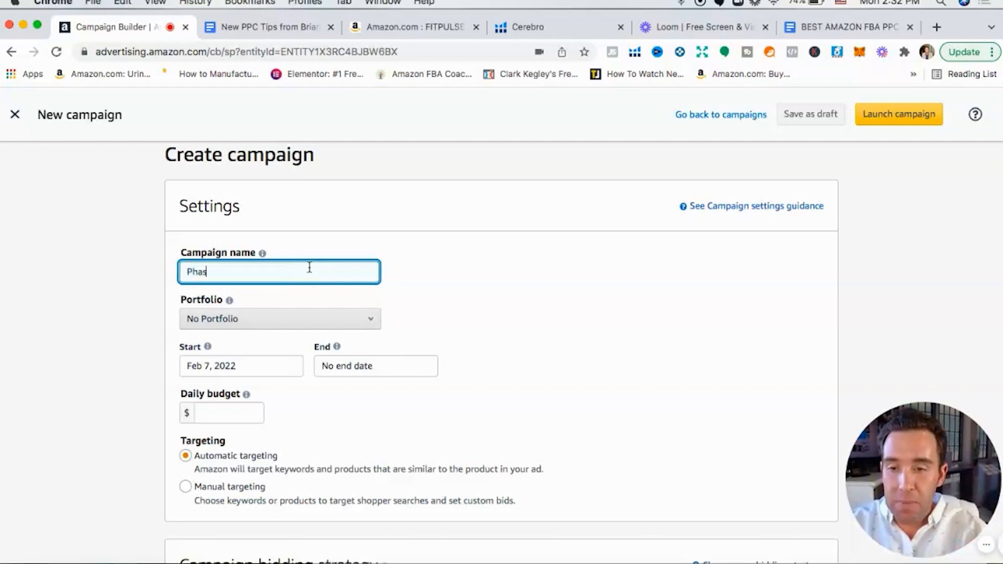
pyautogui.write('e Match')
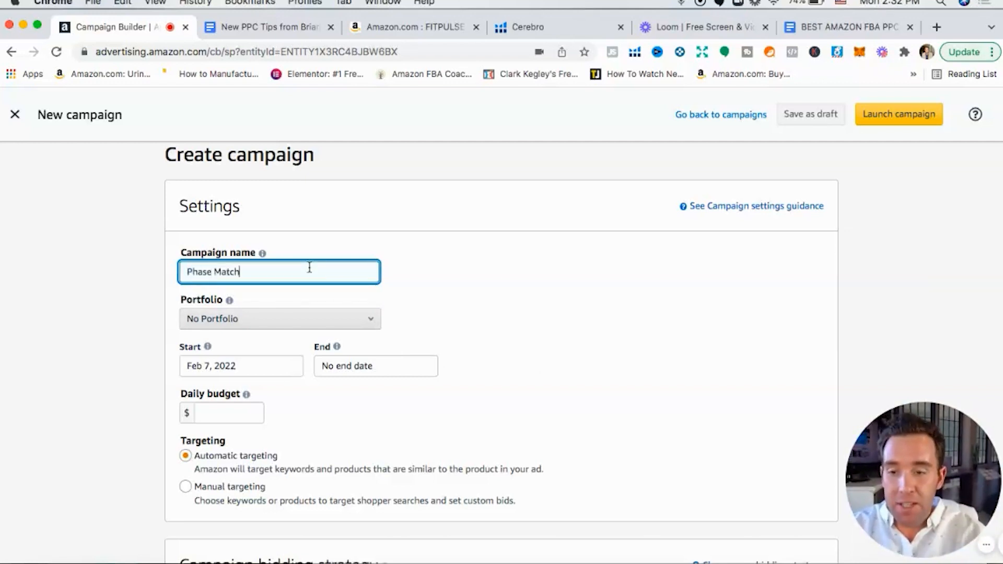
pyautogui.write(' 1')
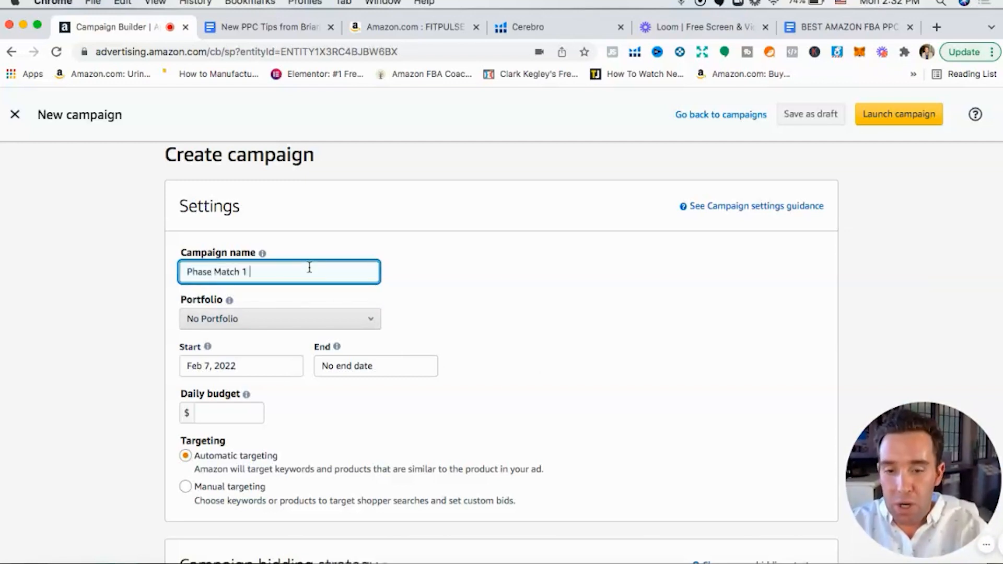
pyautogui.write(' 8')
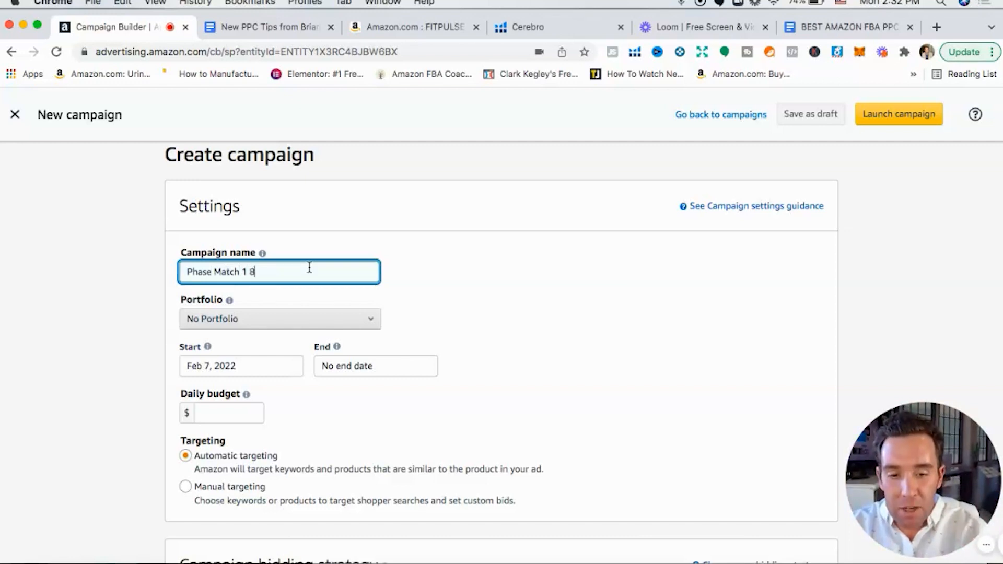
pyautogui.write('00-')
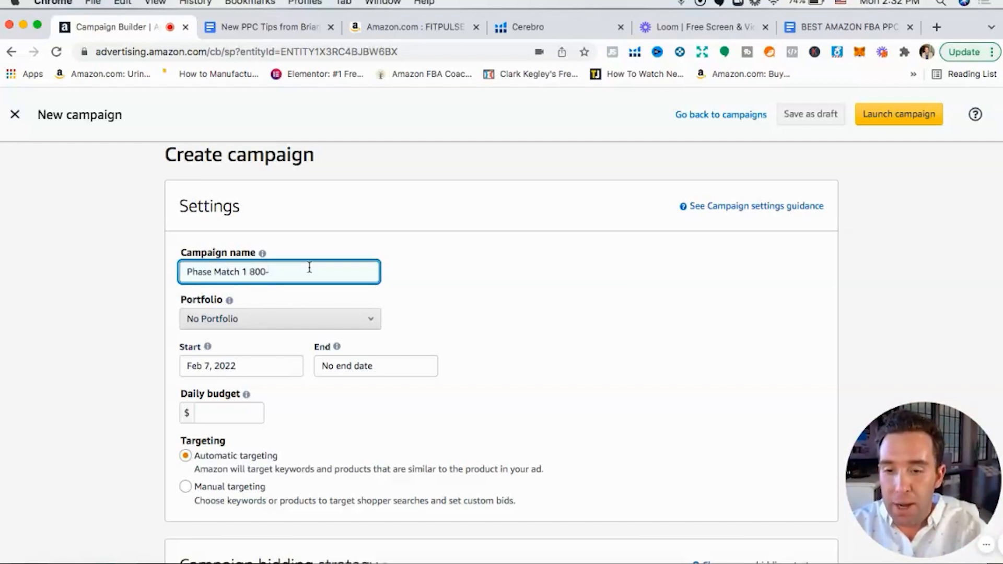
pyautogui.write('4,000')
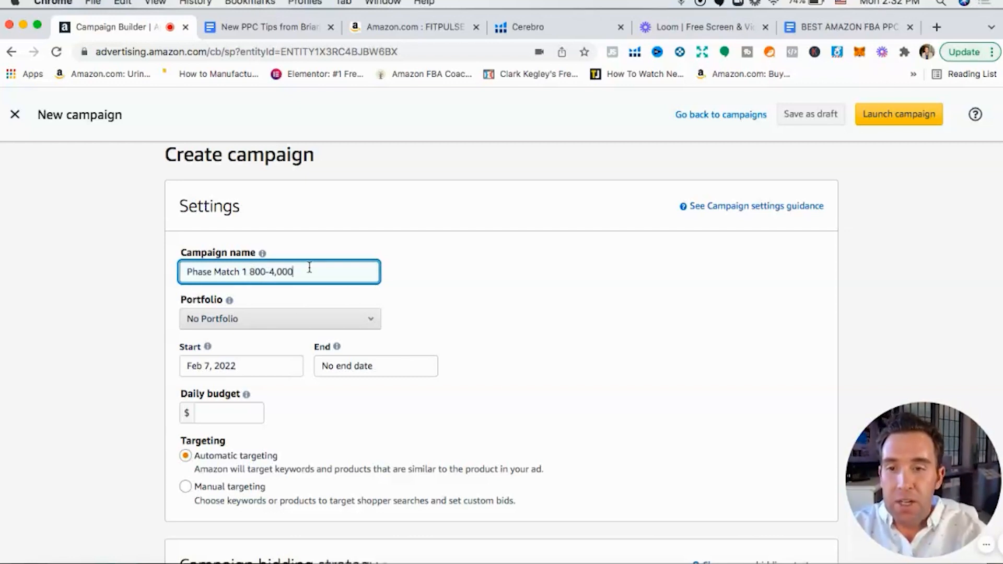
# - Set the campaign's daily budget to $10 and choose manual targeting
pyautogui.scroll(-3, 500, 283)
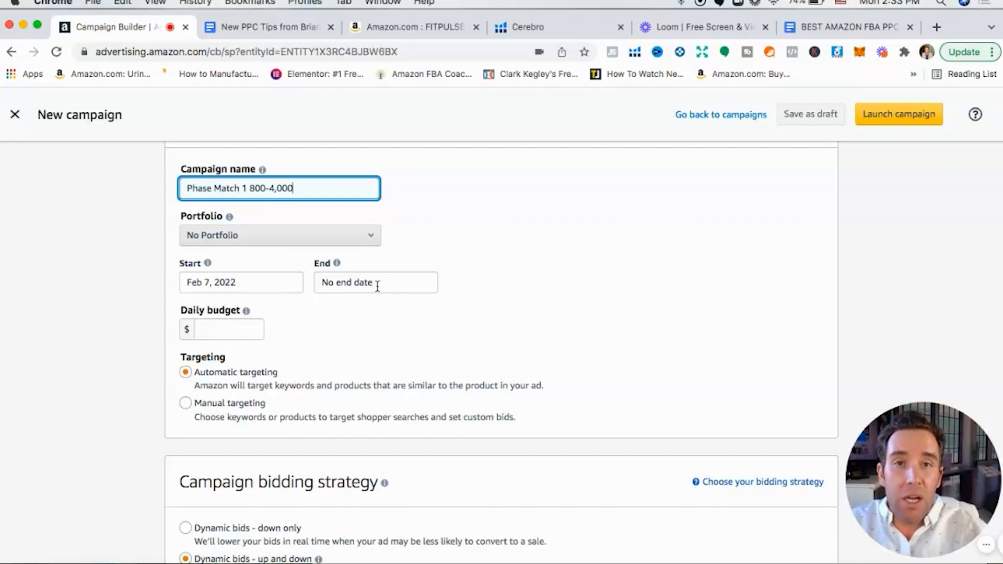
pyautogui.click(221, 326)
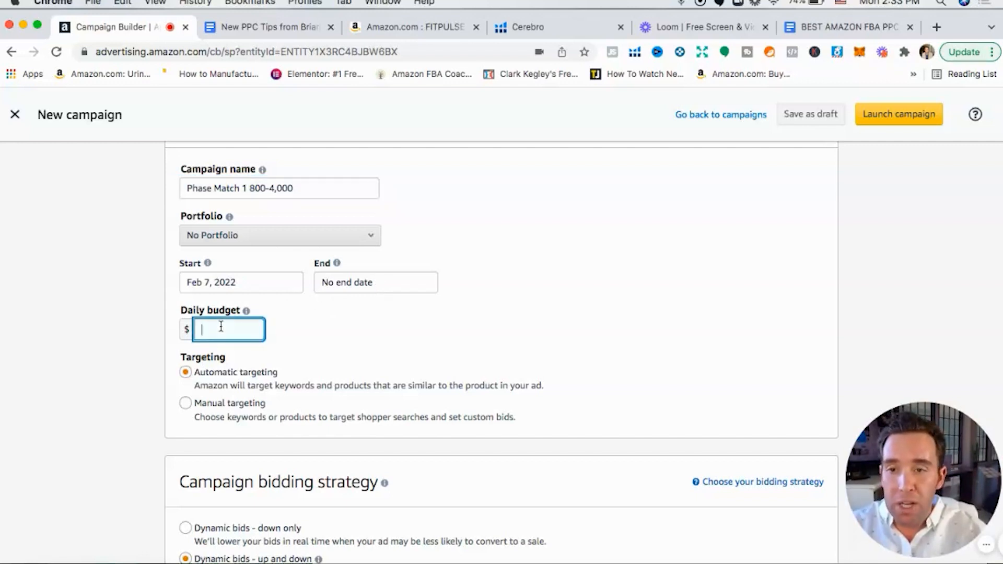
pyautogui.write('10')
pyautogui.click(344, 343)
pyautogui.scroll(-1, 344, 344)
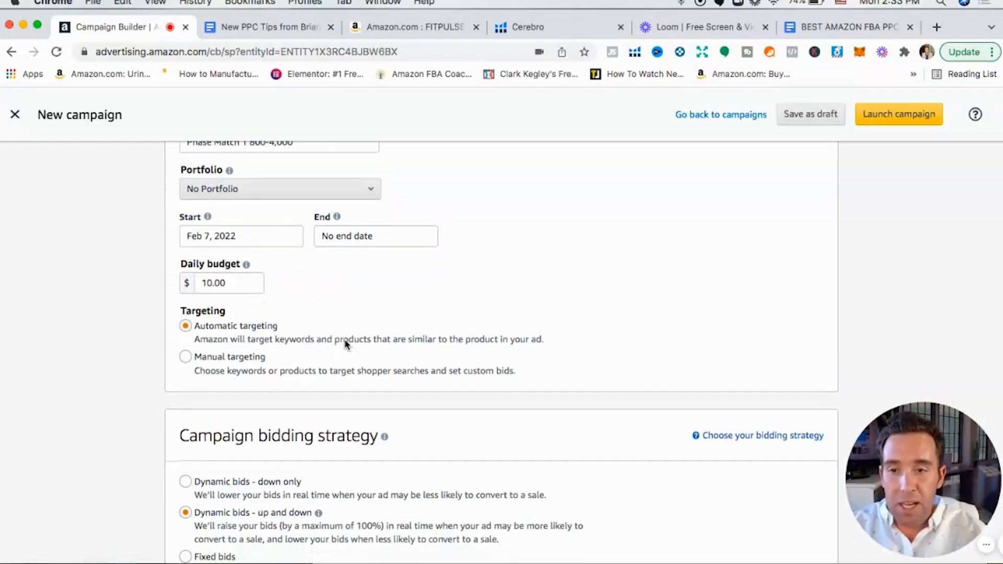
pyautogui.click(185, 357)
# - In the campaign bidding strategy, adjust bids by placement to 15% for top of search (first page) and 15% for product pages
pyautogui.scroll(-5, 447, 386)
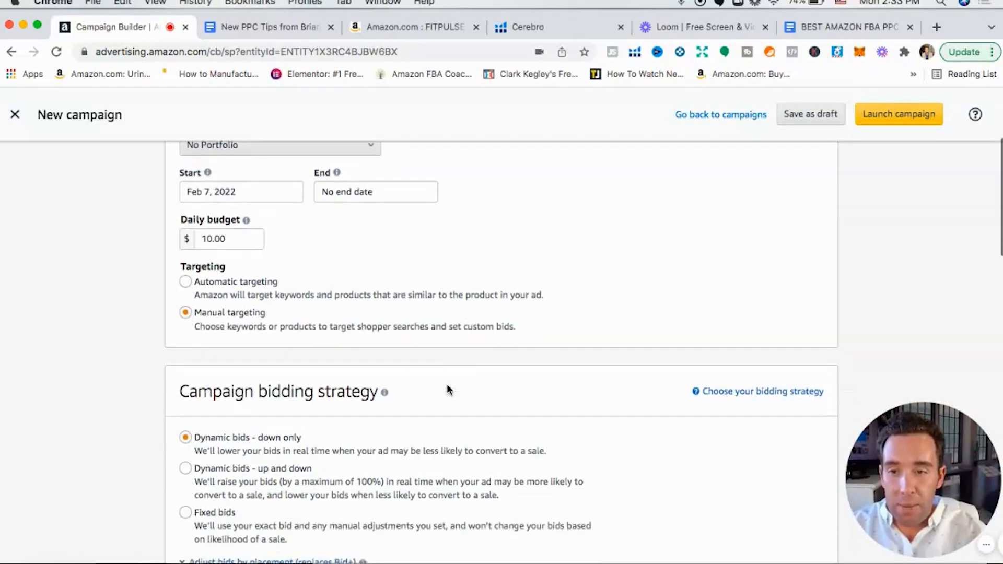
pyautogui.scroll(-1, 302, 300)
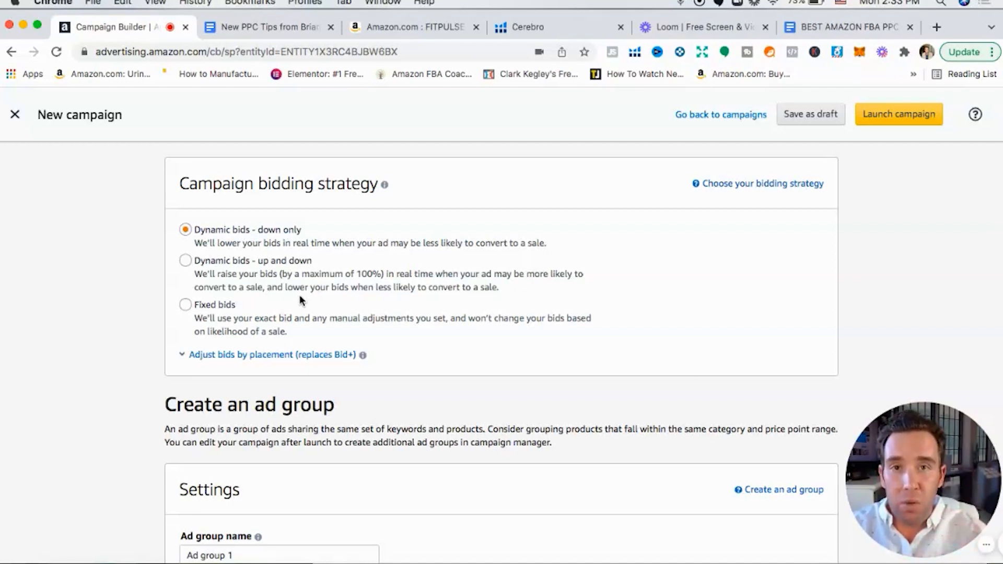
pyautogui.click(284, 244)
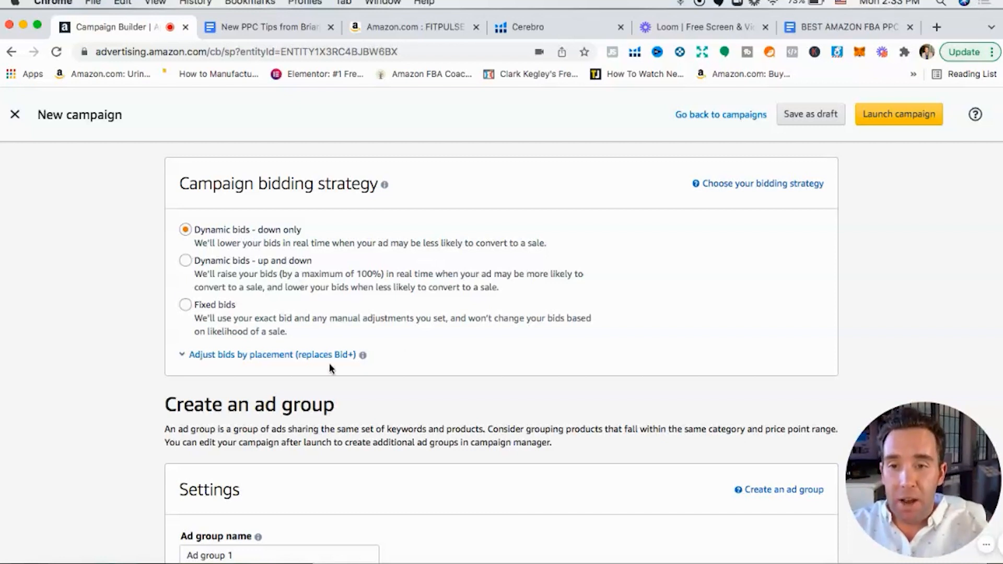
pyautogui.click(309, 360)
pyautogui.scroll(-1, 569, 398)
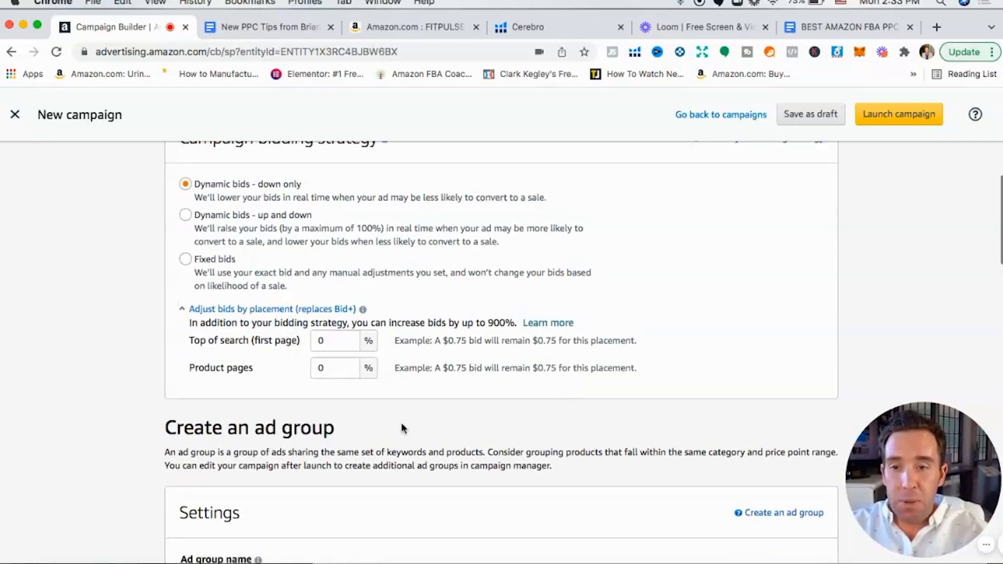
pyautogui.doubleClick(327, 342)
pyautogui.write('15')
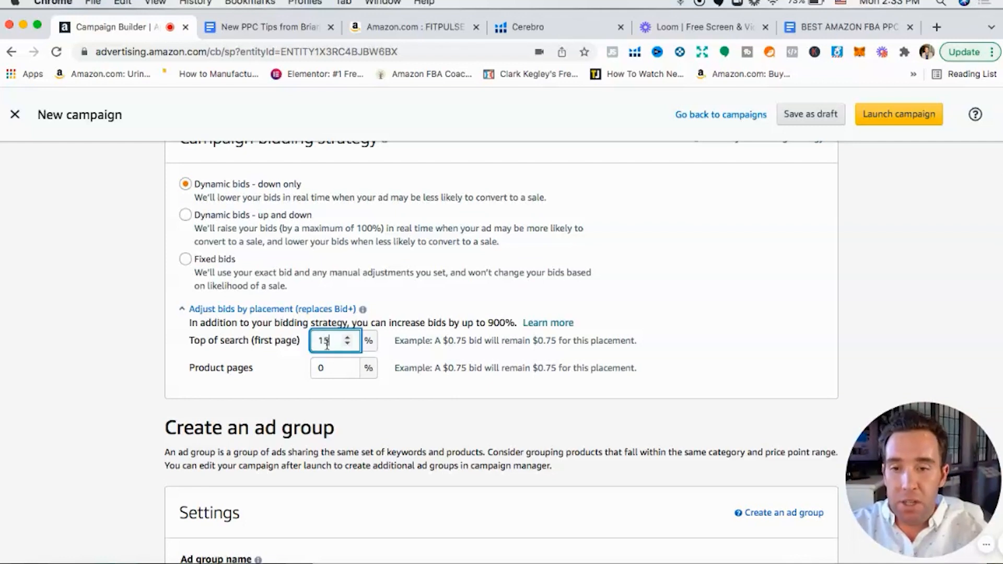
pyautogui.press('BackSpace')
pyautogui.click(329, 372)
pyautogui.press('BackSpace')
pyautogui.write('15')
pyautogui.click(296, 354)
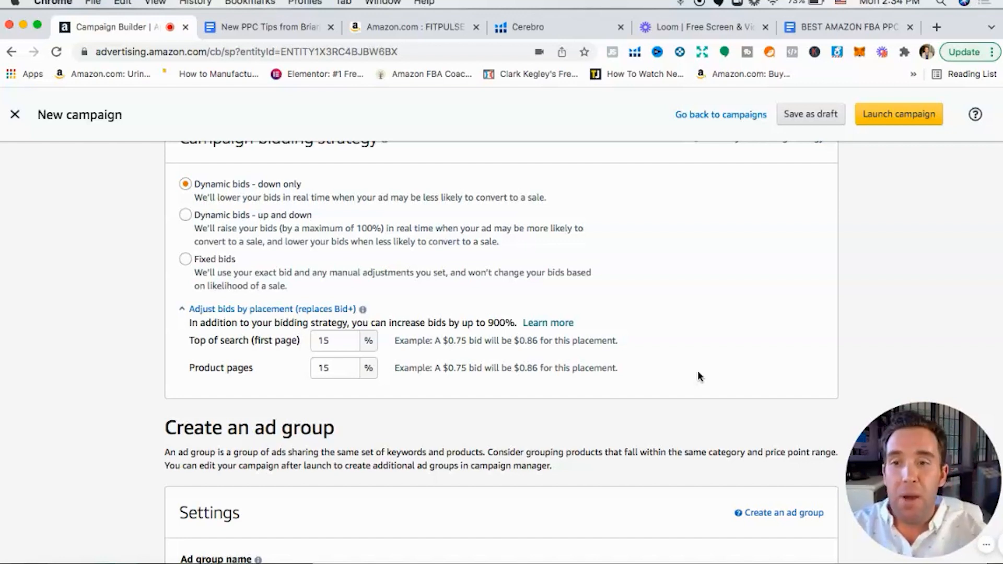
# - Name the ad group "Phase Match 1 800-4,000"
pyautogui.scroll(-5, 615, 370)
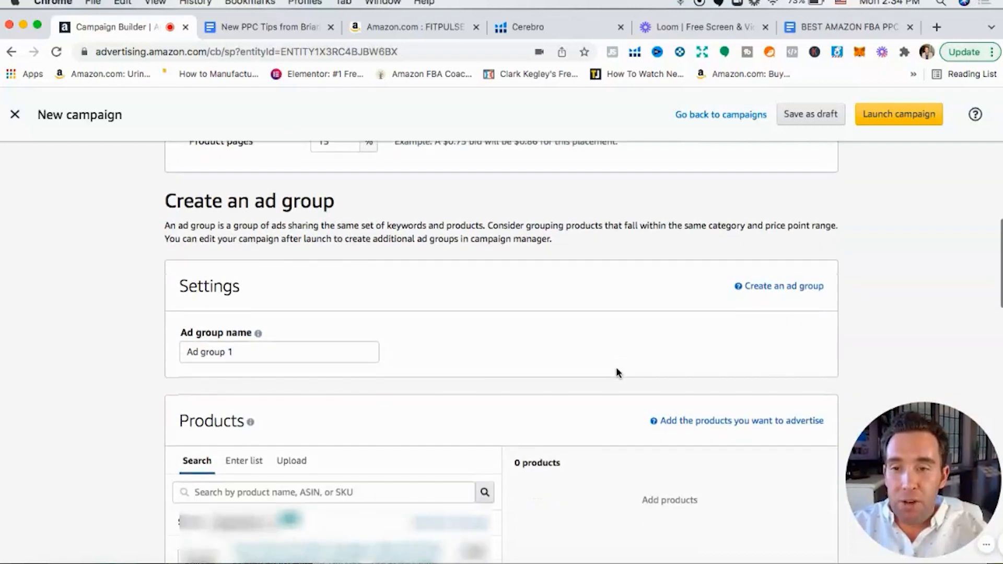
pyautogui.scroll(1, 244, 353)
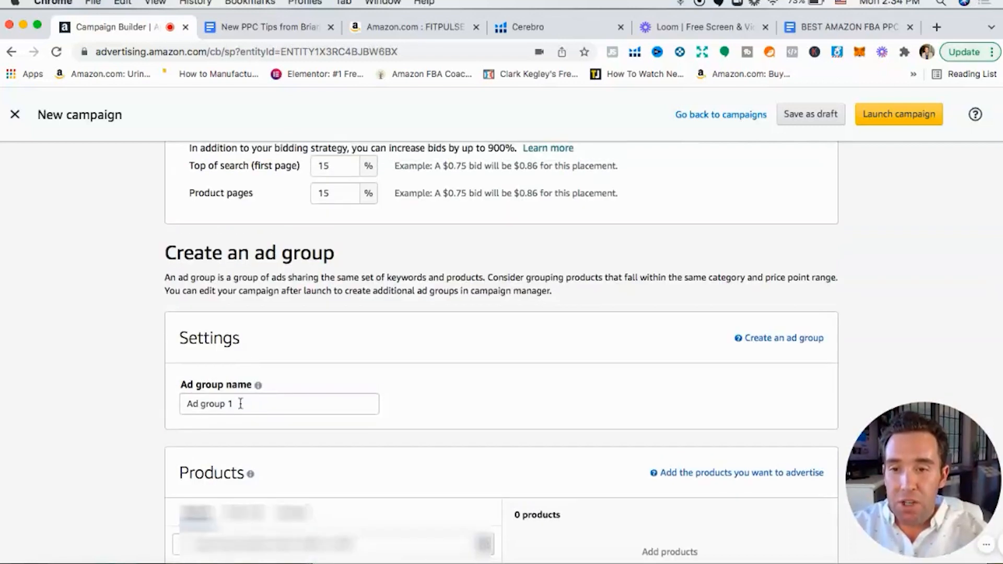
pyautogui.moveTo(240, 403); pyautogui.dragTo(152, 408)
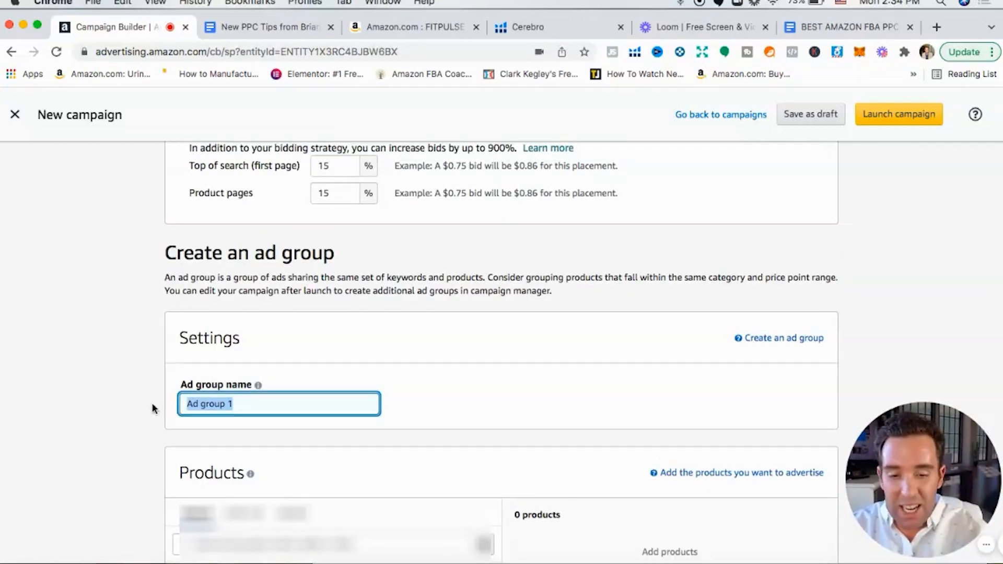
pyautogui.write('Phase')
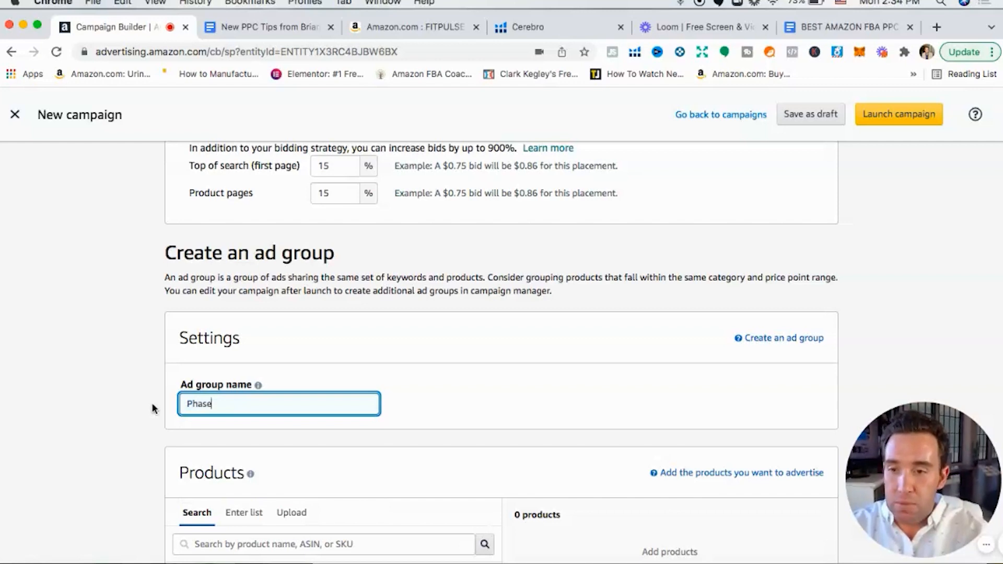
pyautogui.write('Match 1')
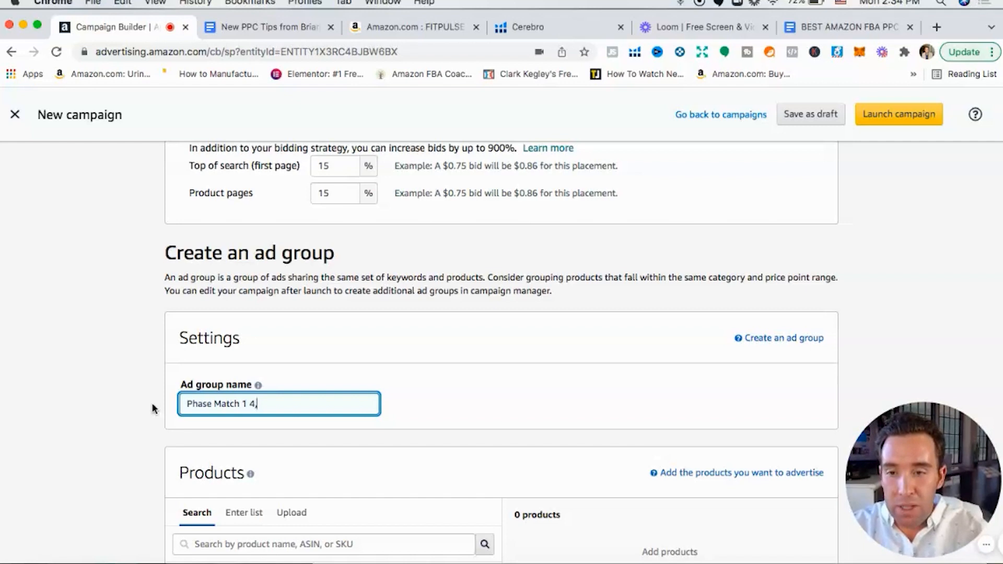
pyautogui.write(' 800')
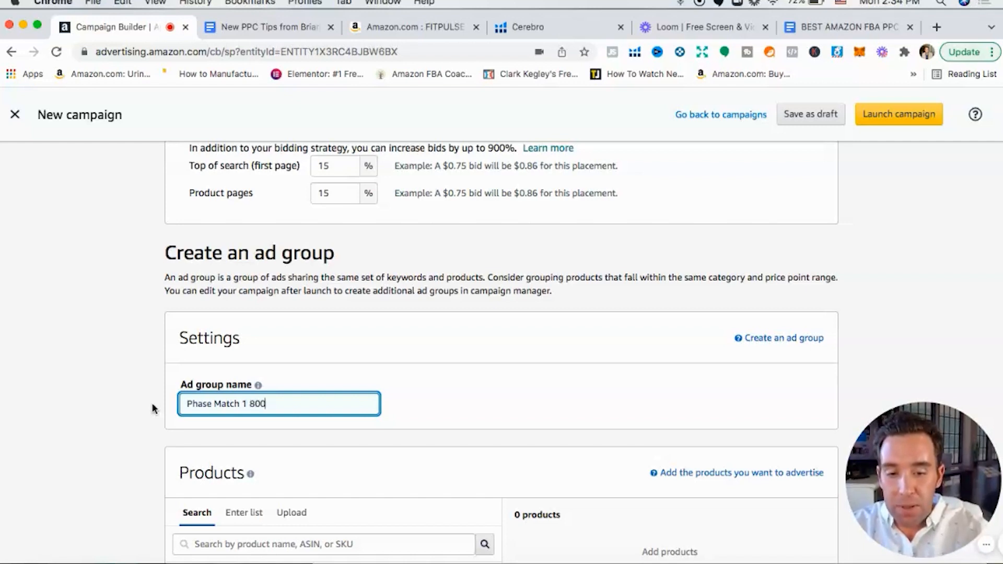
pyautogui.write('-4,000')
# - Set keyword targeting to a manually entered list with only the Phrase match type enabled
pyautogui.scroll(-5, 490, 389)
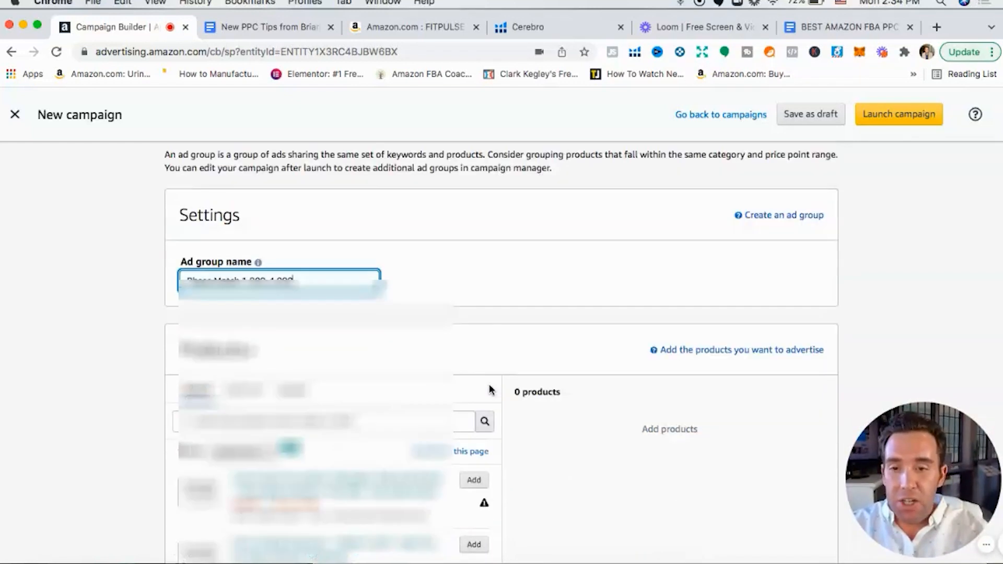
pyautogui.scroll(-10, 490, 389)
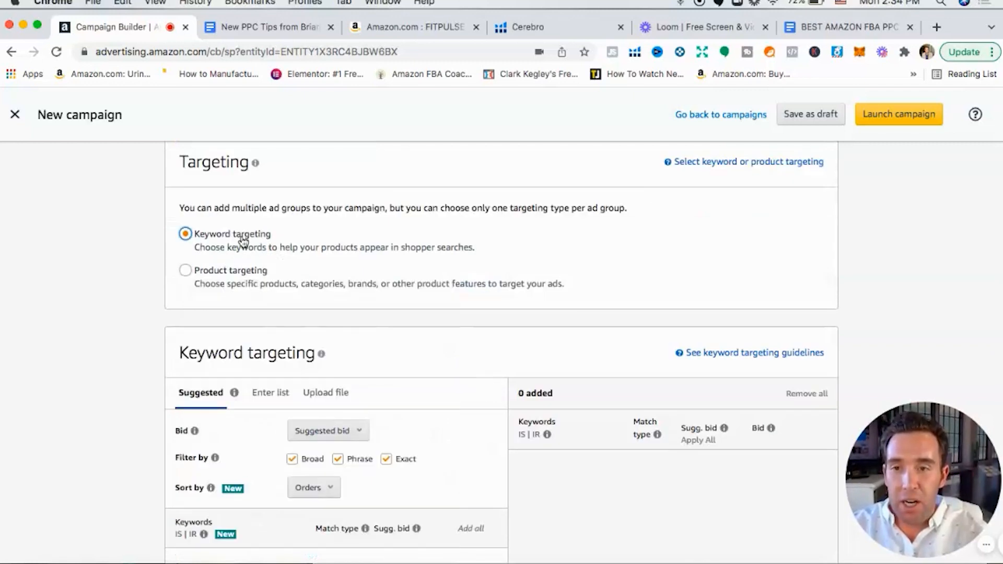
pyautogui.scroll(-3, 558, 318)
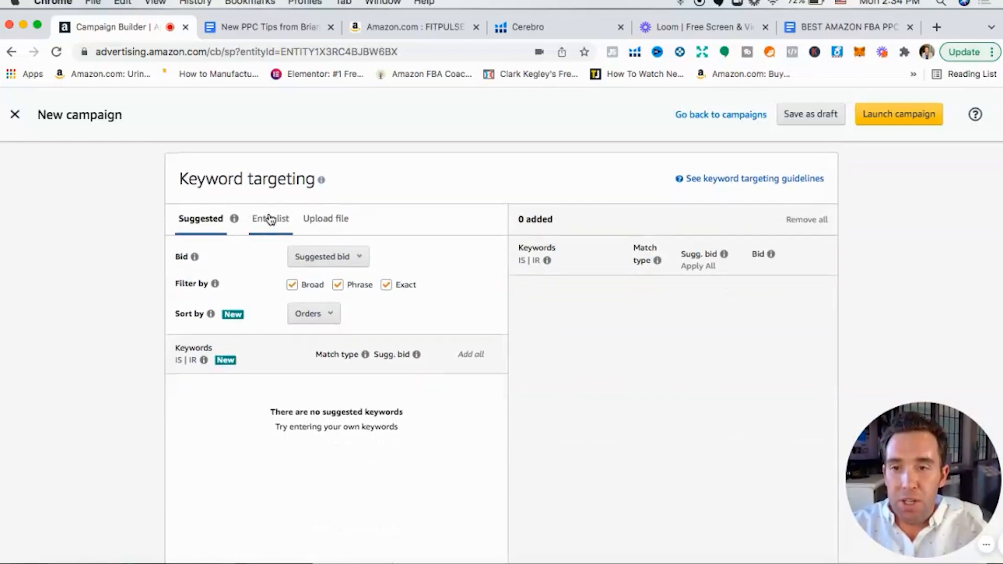
pyautogui.click(277, 217)
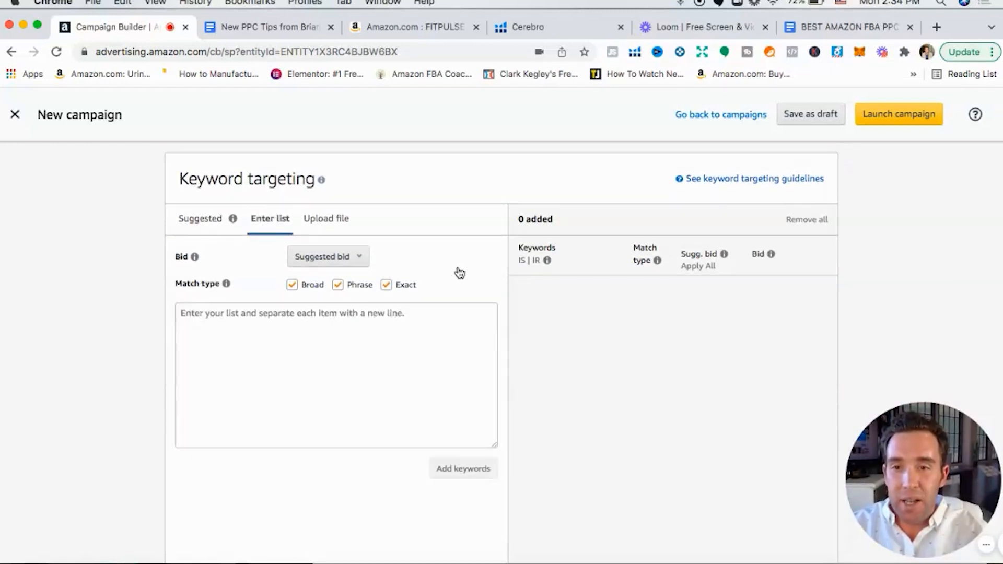
pyautogui.scroll(-1, 457, 270)
pyautogui.click(291, 258)
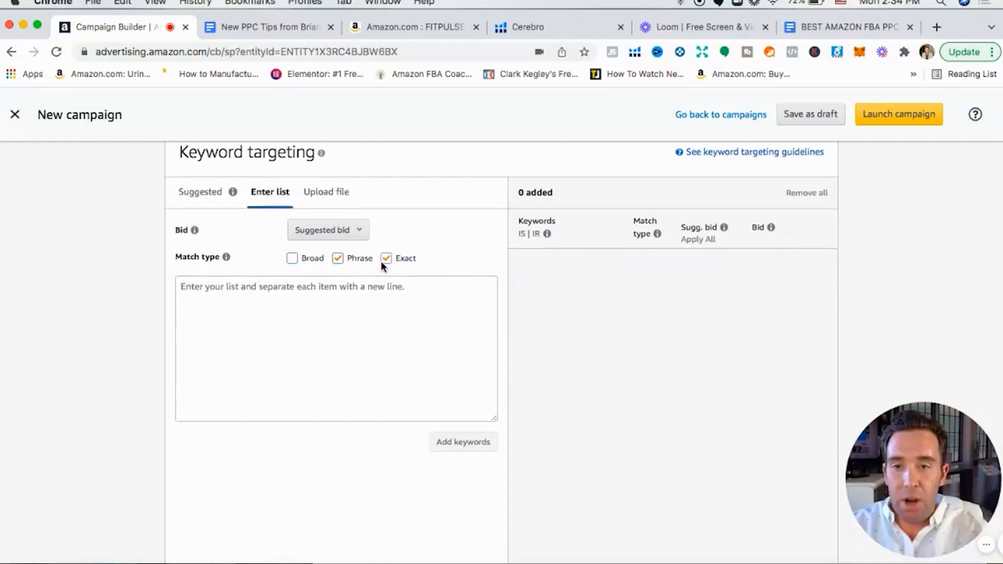
pyautogui.click(243, 292)
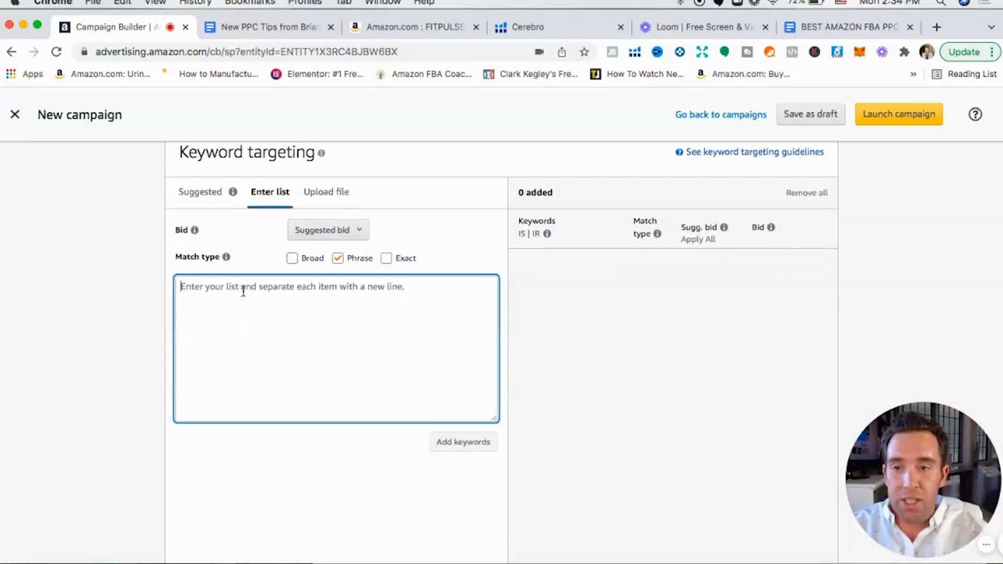
# - Switch to Helium 10 Cerebro and export the filtered vibration plate keywords to Frankenstein
pyautogui.click(540, 31)
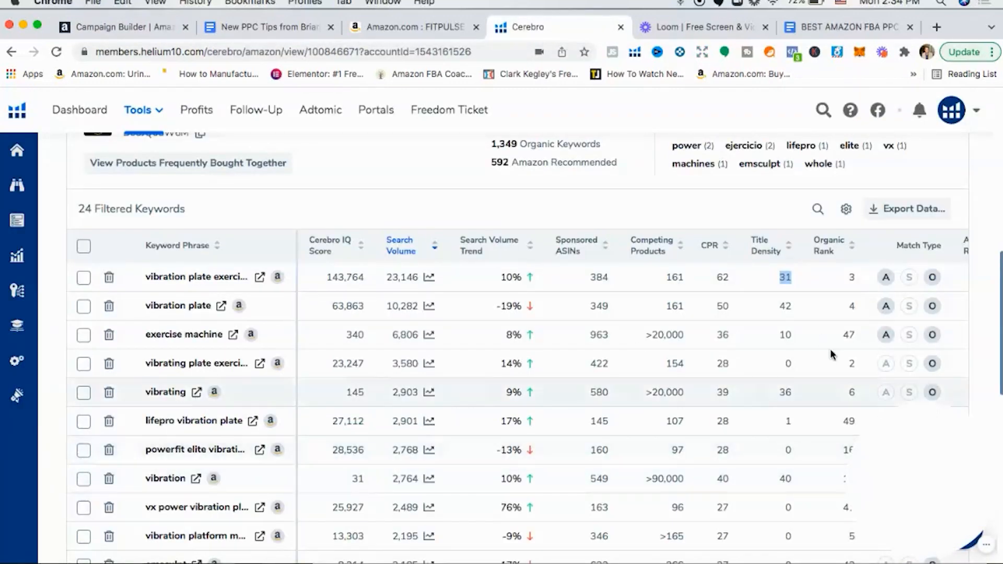
pyautogui.scroll(1, 976, 359)
pyautogui.scroll(3, 974, 355)
pyautogui.scroll(-3, 971, 346)
pyautogui.click(909, 223)
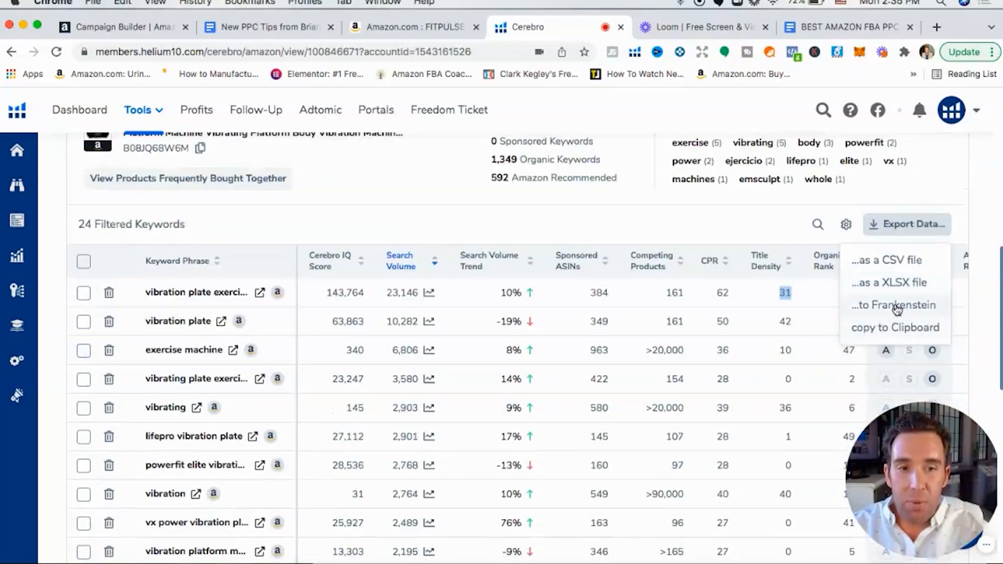
pyautogui.click(896, 308)
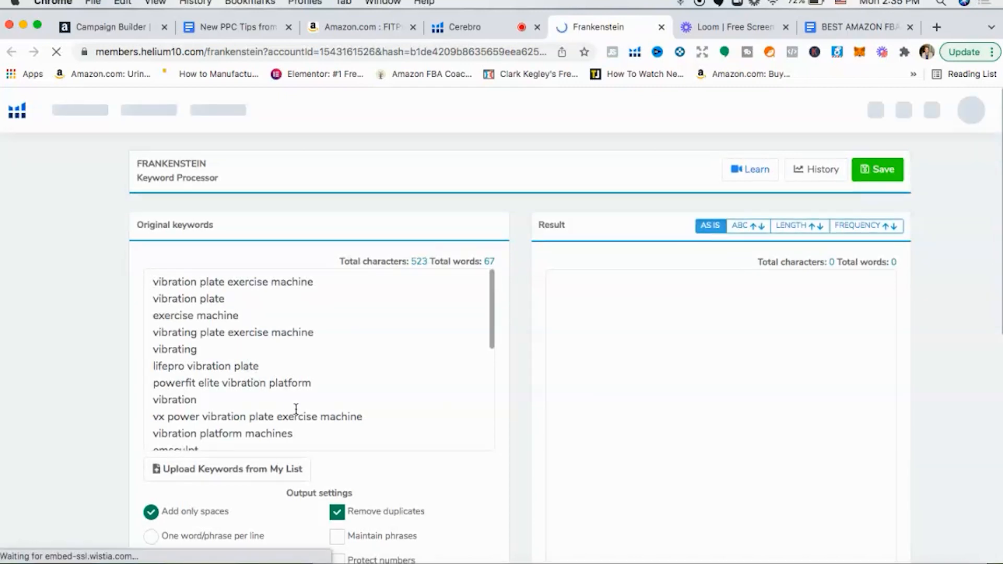
# - Copy the last six original keywords in Frankenstein, from "powerfit vibration platform" through "body shaker exercise machine"
pyautogui.moveTo(357, 414); pyautogui.dragTo(362, 416)
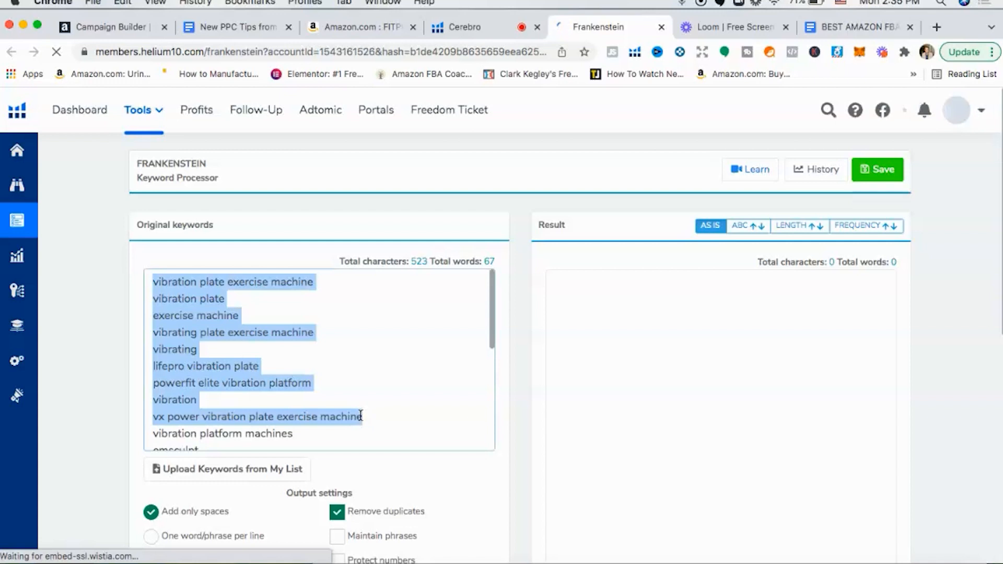
pyautogui.scroll(-5, 360, 416)
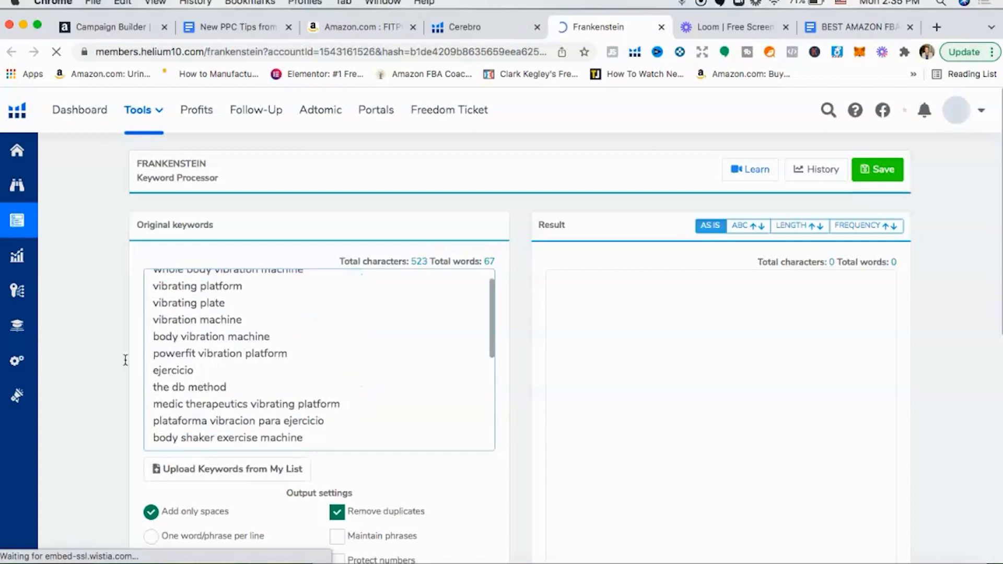
pyautogui.moveTo(153, 354); pyautogui.dragTo(308, 442)
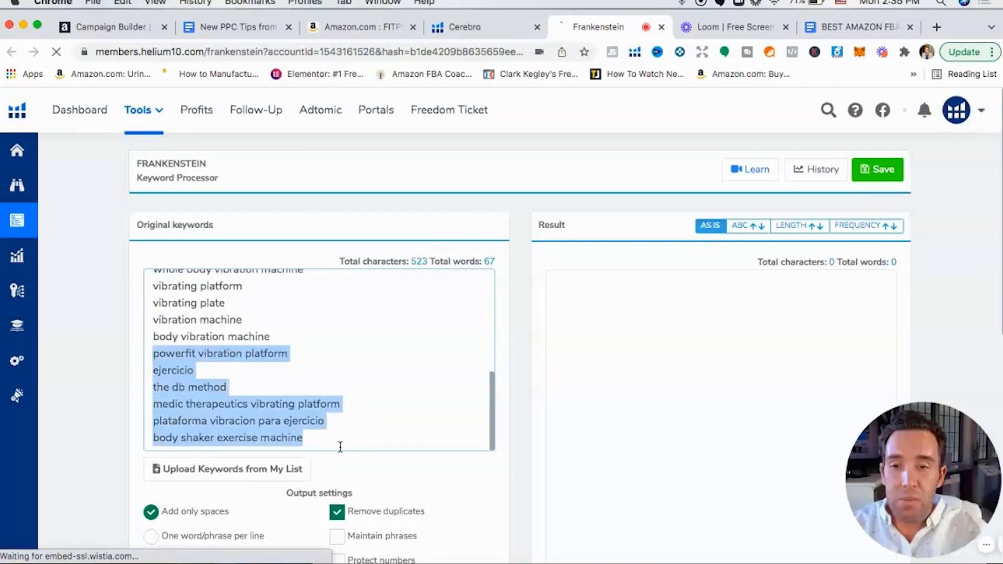
pyautogui.rightClick(244, 419)
pyautogui.click(303, 374)
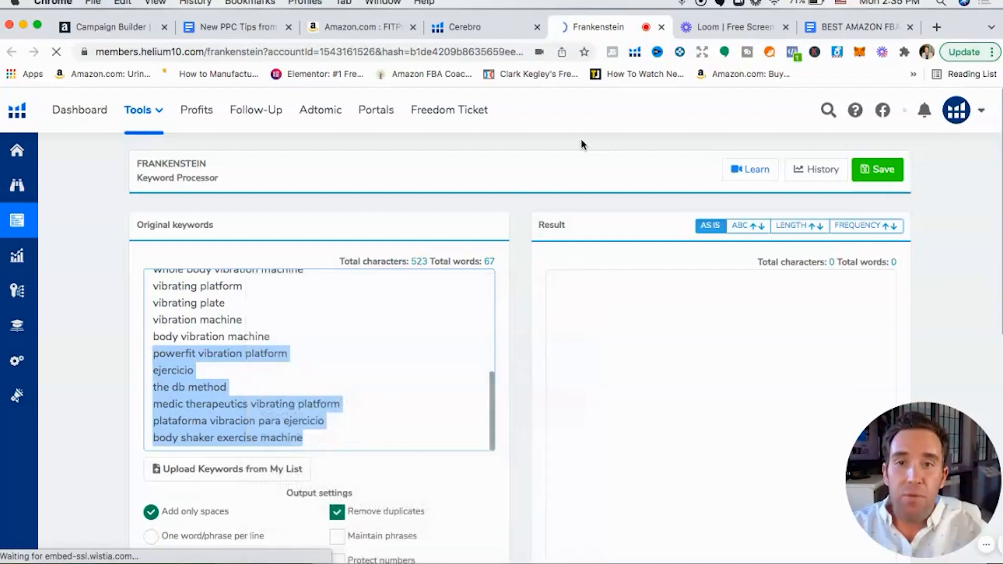
# - Switch back to the Amazon Ads campaign builder, paste the copied keywords into the list and add them with a $0.75 bid
pyautogui.click(117, 28)
pyautogui.rightClick(206, 285)
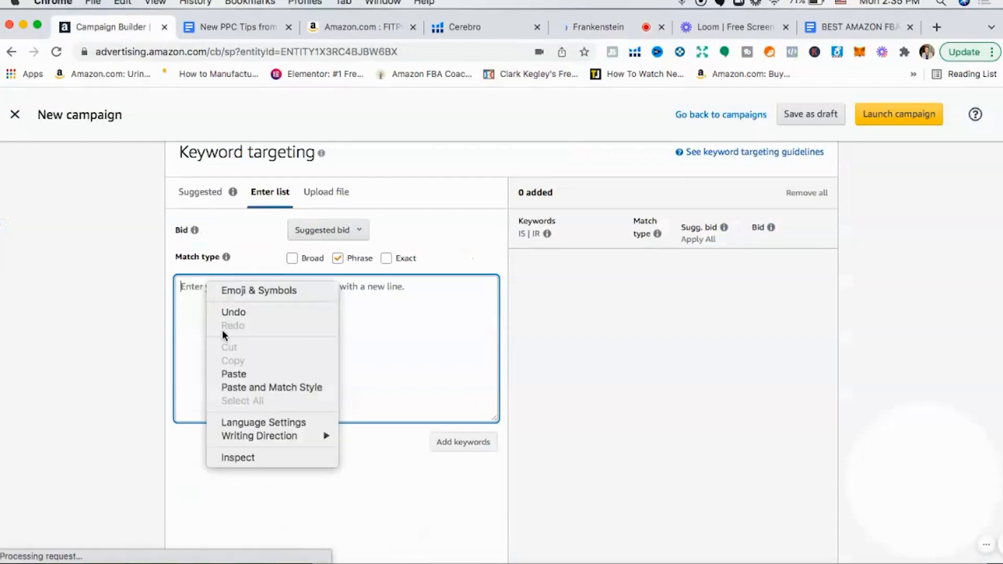
pyautogui.click(234, 373)
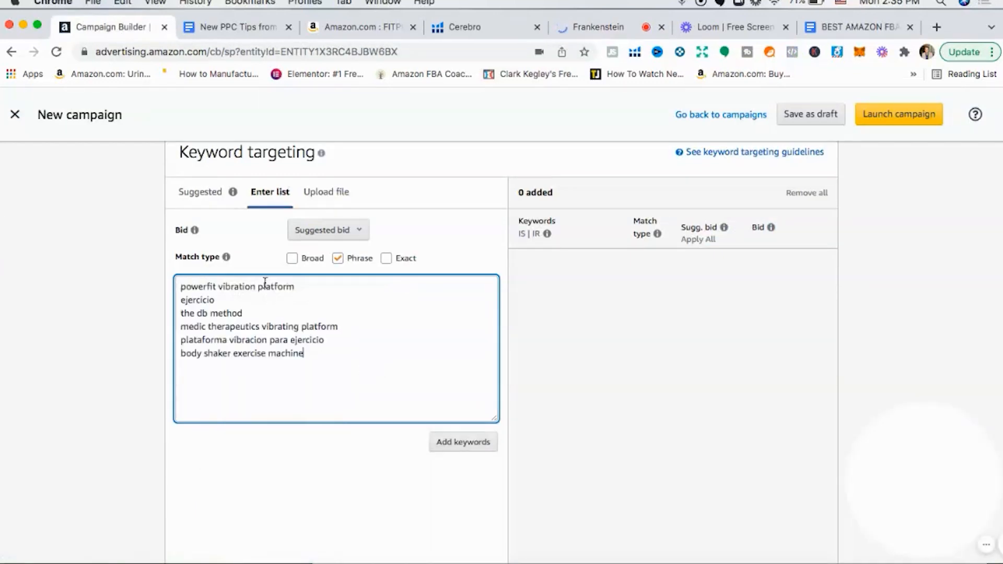
pyautogui.click(456, 440)
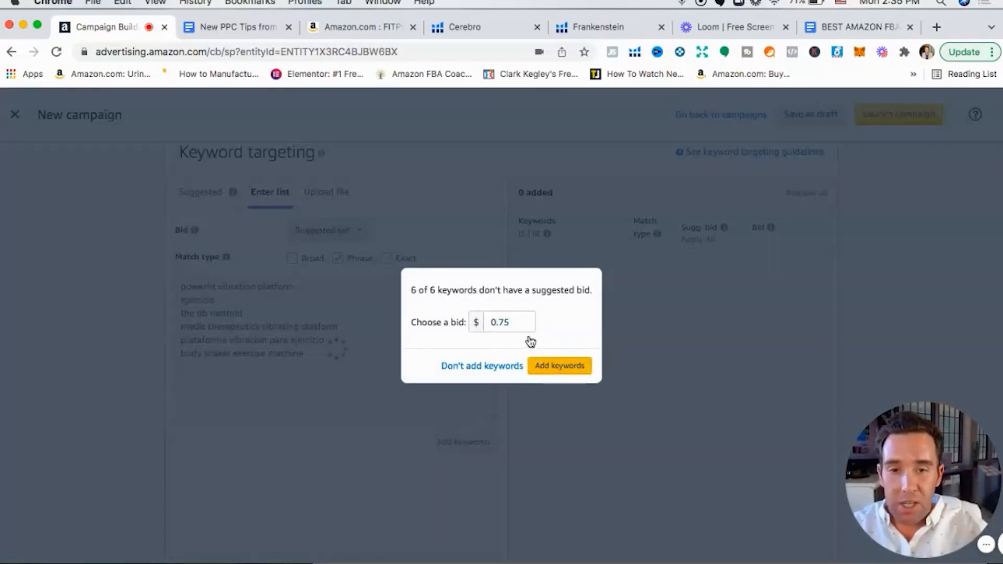
pyautogui.click(578, 373)
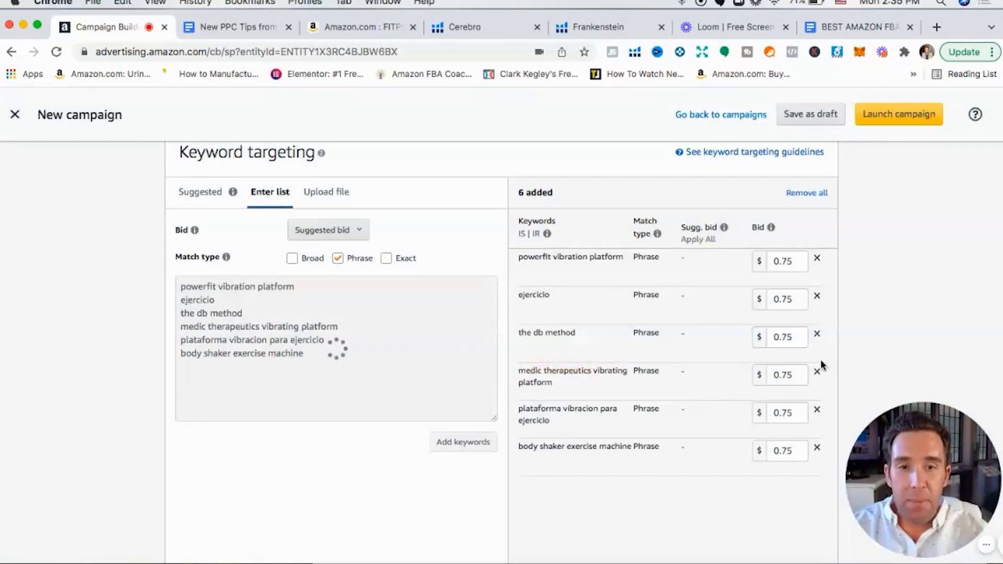
# - Set the bid for "powerfit vibration platform" to $0.80 and the bid for "ejercicio" to $1.45
pyautogui.scroll(-1, 839, 337)
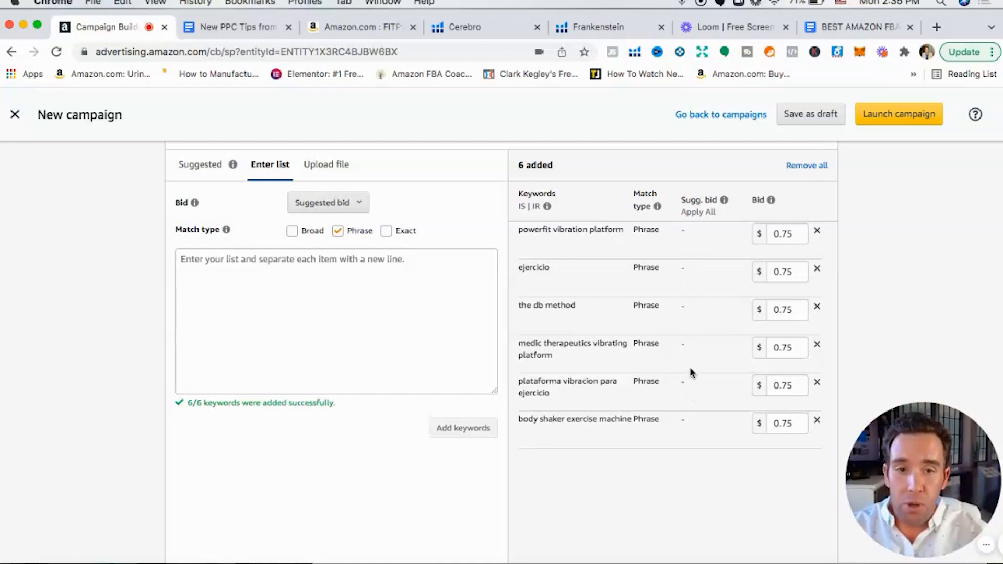
pyautogui.click(793, 237)
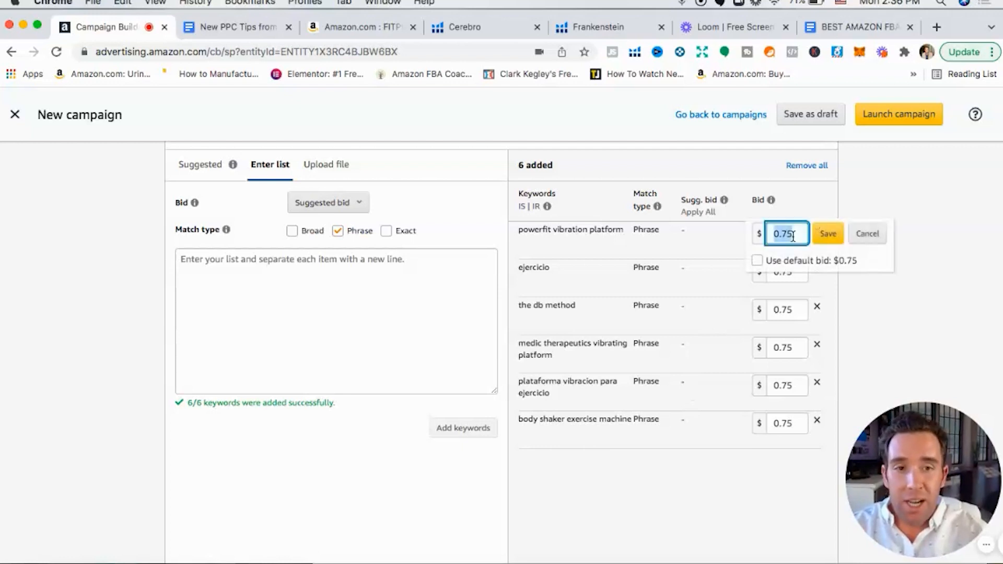
pyautogui.write('.')
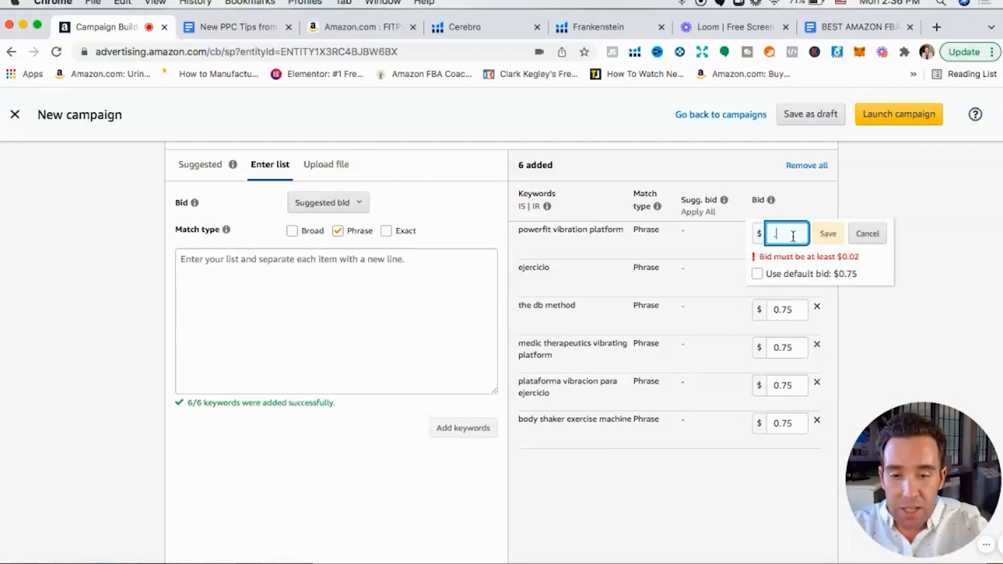
pyautogui.write('80')
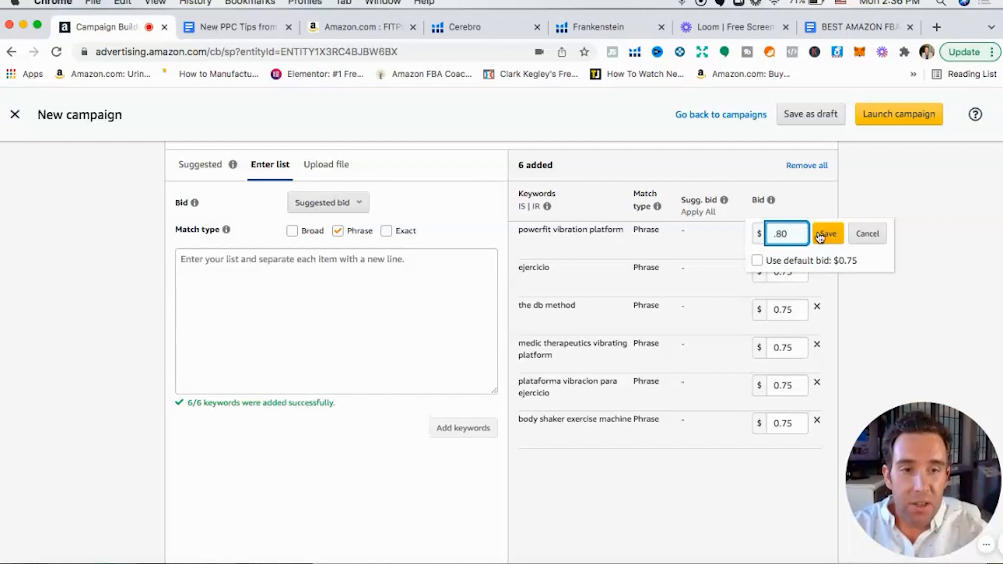
pyautogui.press('Return')
pyautogui.click(793, 274)
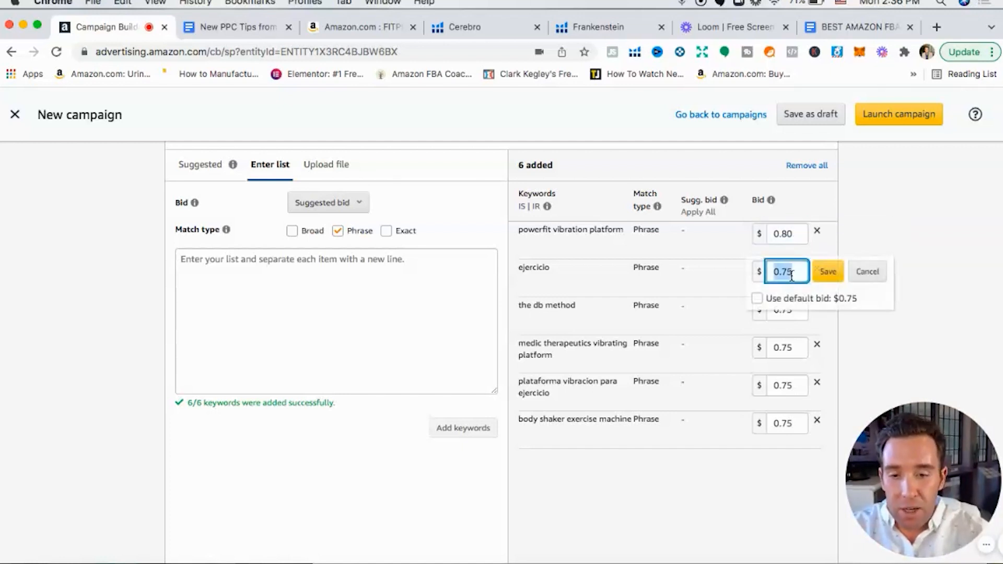
pyautogui.write('1.45')
pyautogui.click(834, 281)
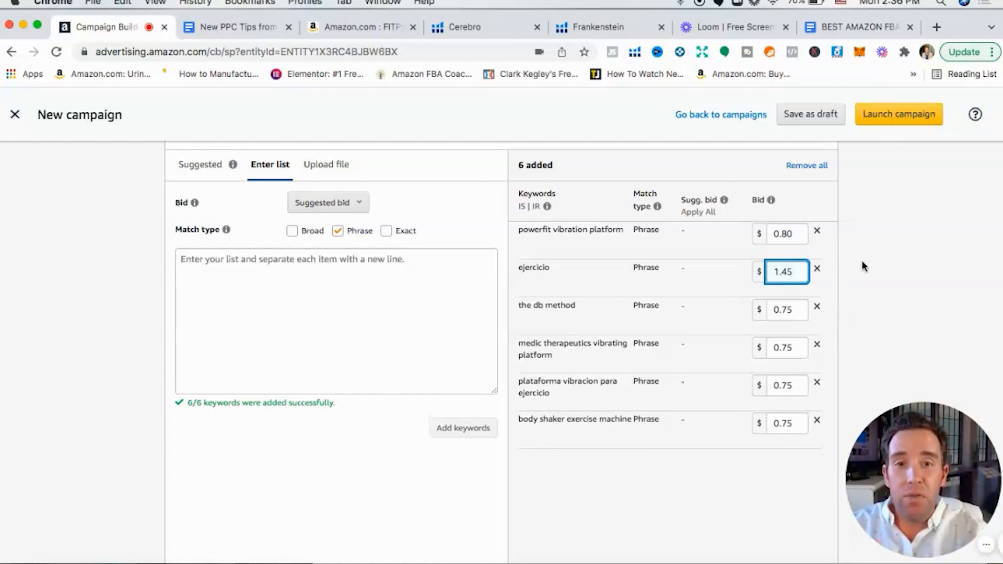
# - Rename the campaign as "Phase Match 2 5,000-14,000"
pyautogui.scroll(-10, 863, 266)
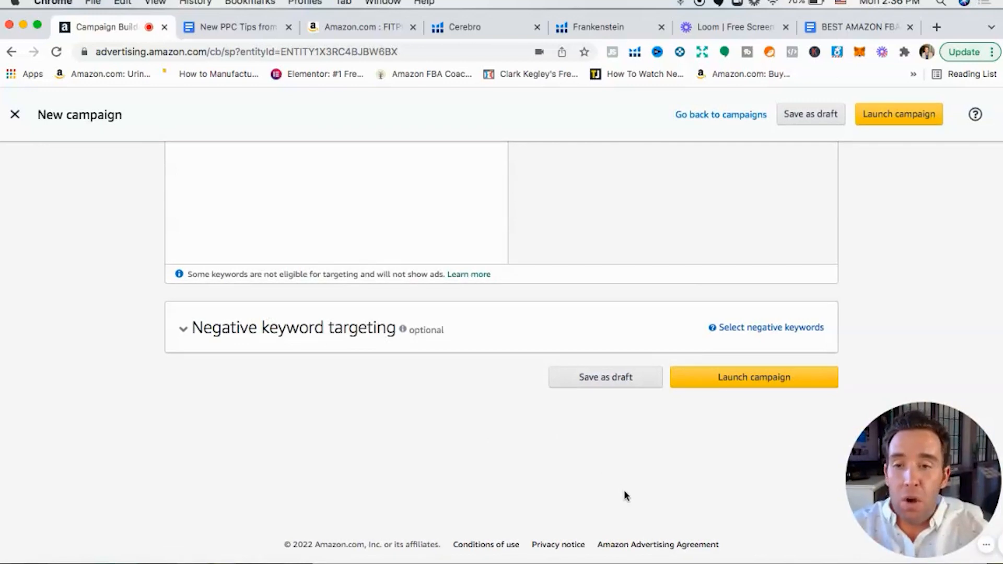
pyautogui.scroll(10, 625, 492)
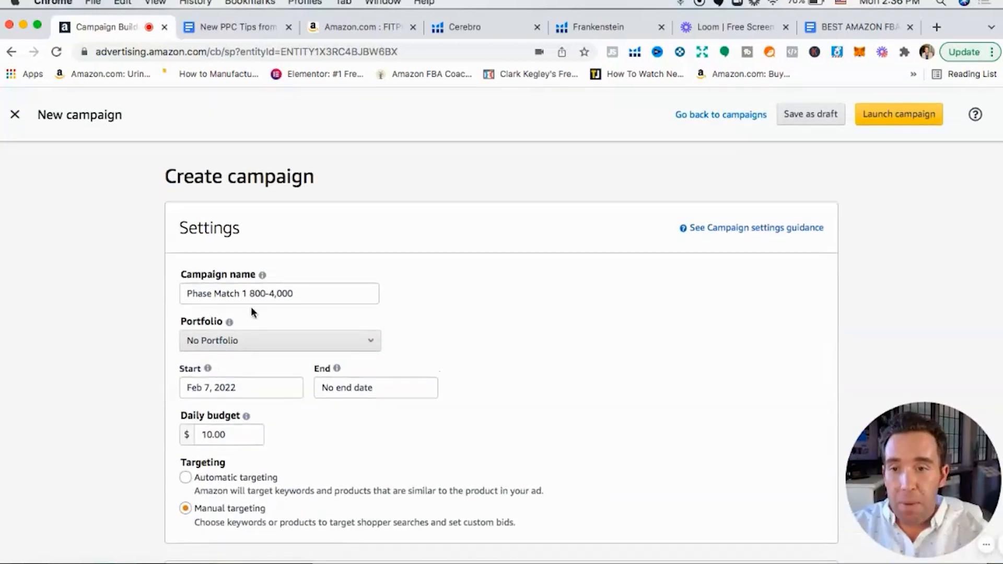
pyautogui.click(244, 294)
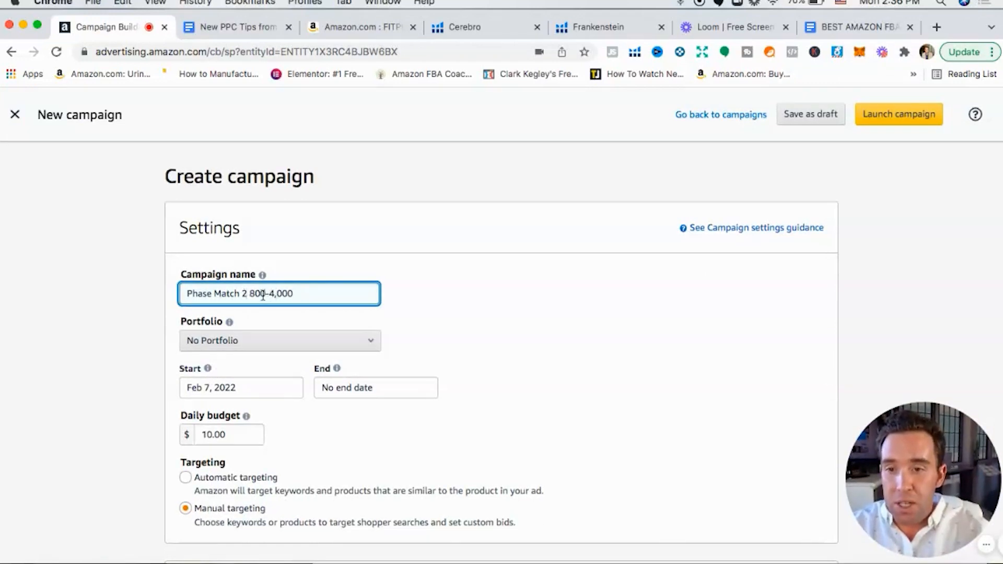
pyautogui.moveTo(293, 295); pyautogui.dragTo(252, 296)
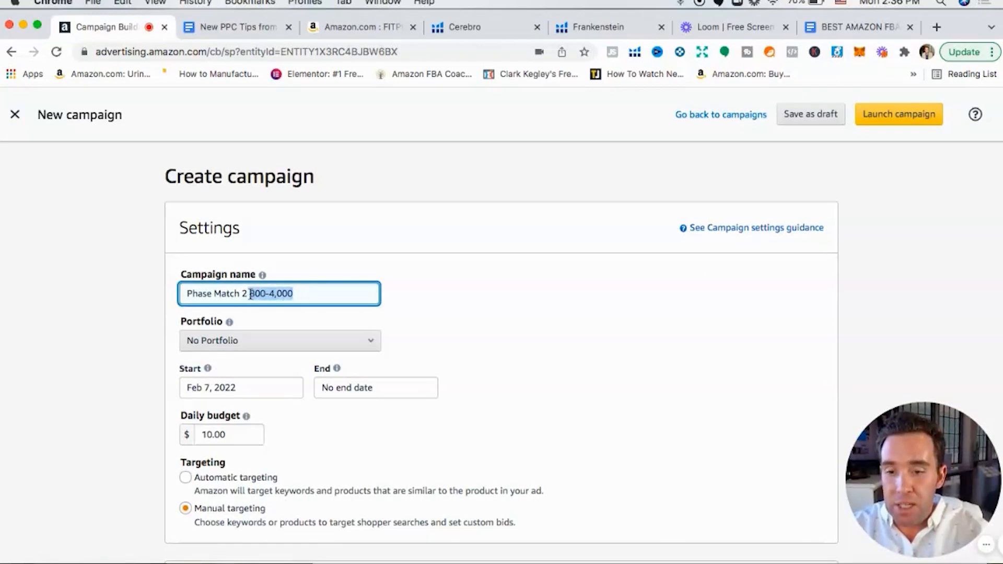
pyautogui.write('5,000-14,000')
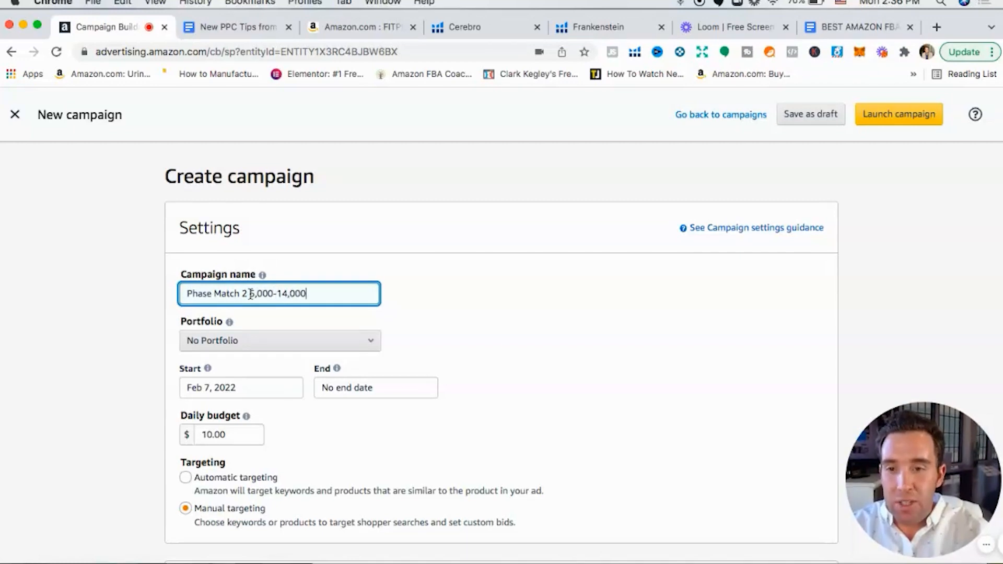
pyautogui.scroll(-2, 368, 330)
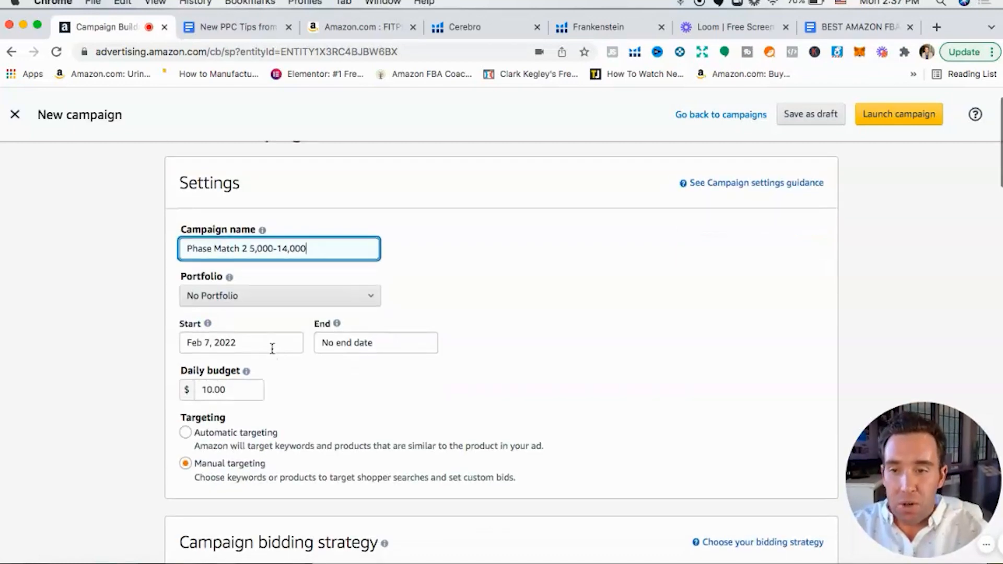
# - Review the campaign settings, bidding strategy, placement adjustments, ad group name and the phrase match keywords with their bids
pyautogui.scroll(-3, 343, 380)
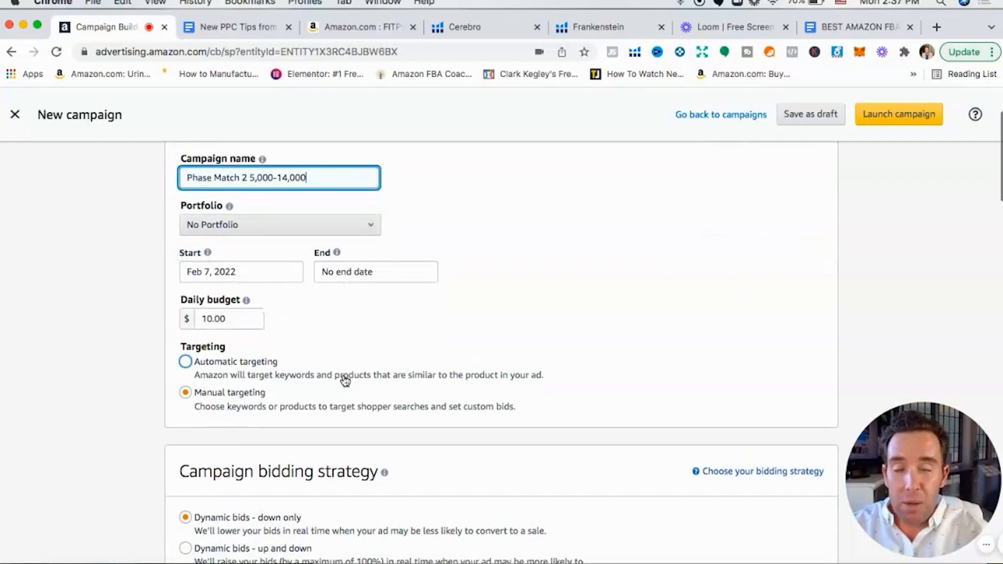
pyautogui.scroll(-2, 343, 380)
pyautogui.scroll(-3, 364, 308)
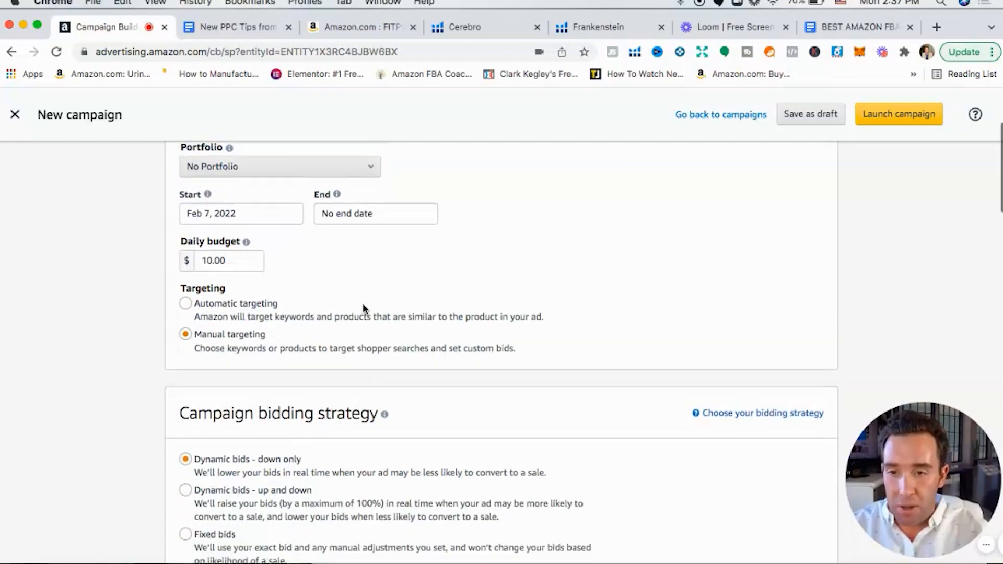
pyautogui.scroll(-5, 440, 327)
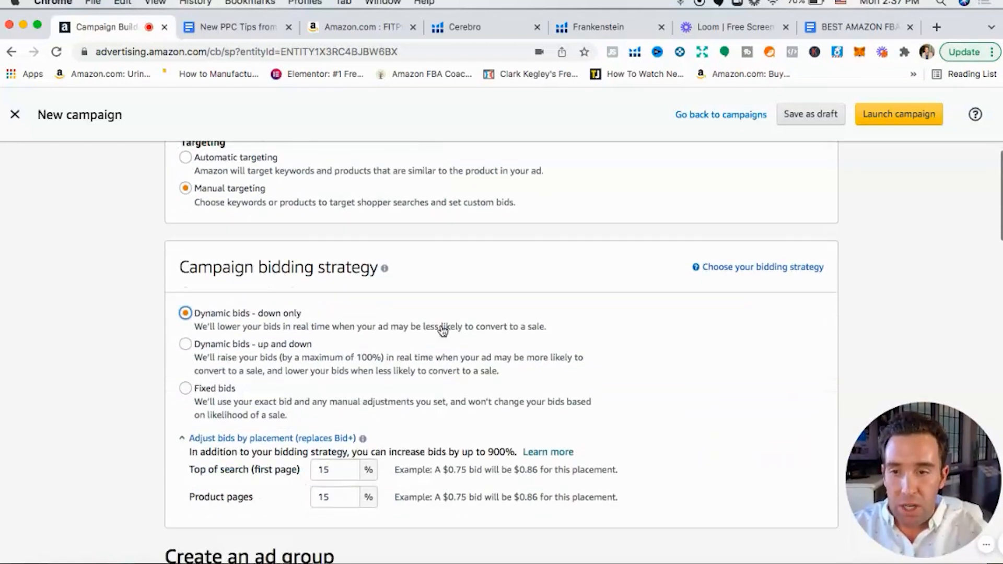
pyautogui.click(291, 294)
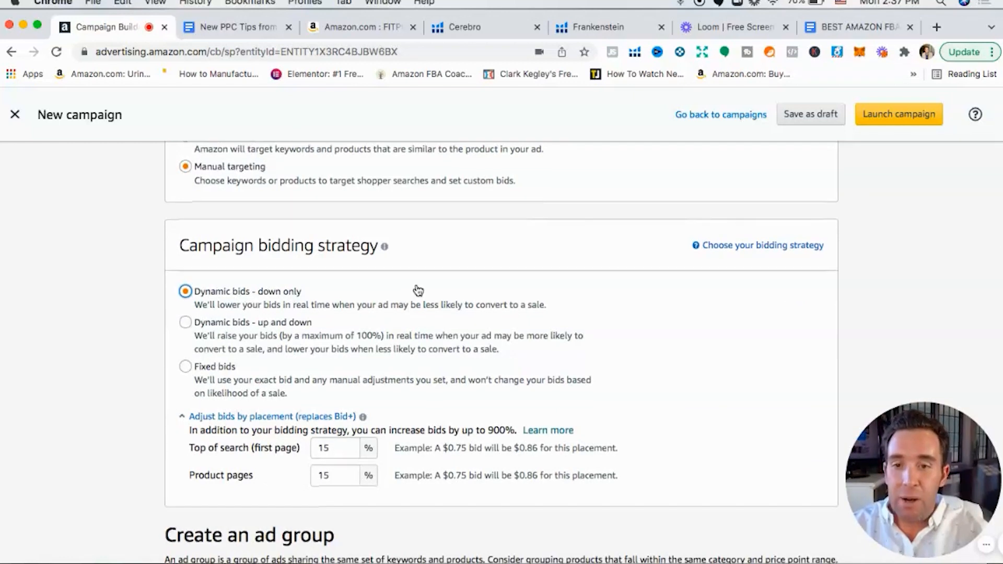
pyautogui.scroll(-5, 416, 288)
pyautogui.scroll(-2, 337, 334)
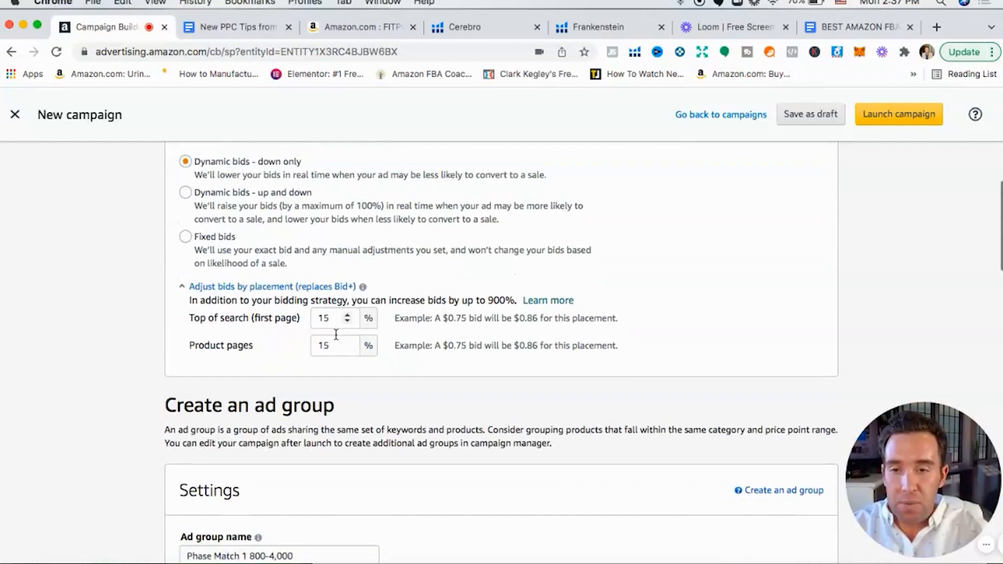
pyautogui.scroll(-4, 334, 331)
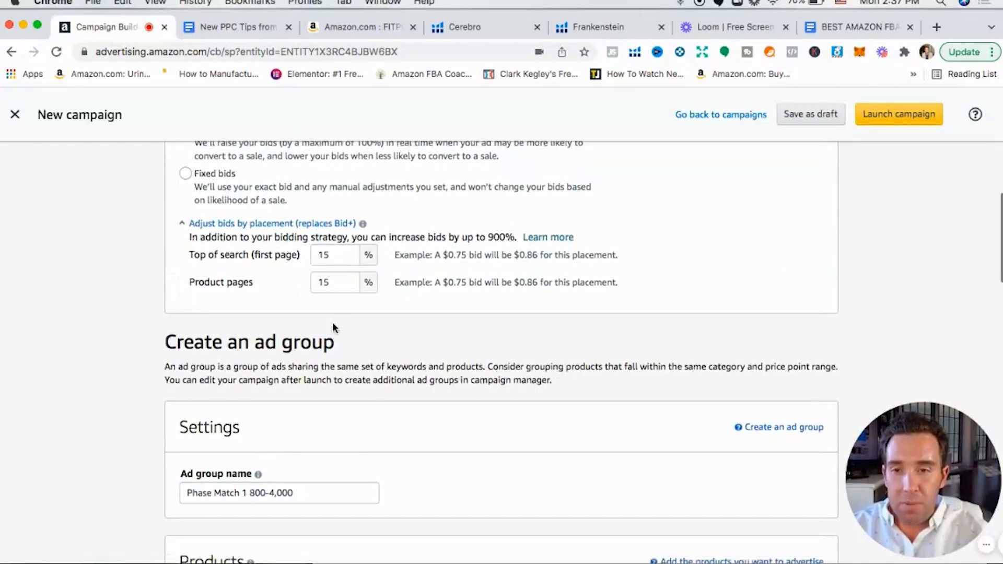
pyautogui.scroll(-1, 333, 328)
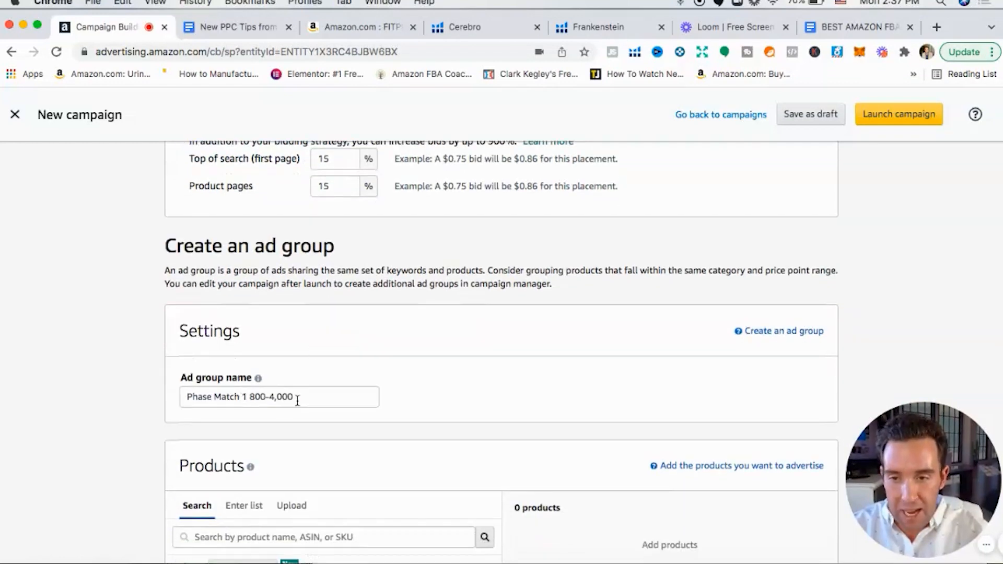
pyautogui.scroll(-8, 298, 398)
pyautogui.scroll(-15, 297, 398)
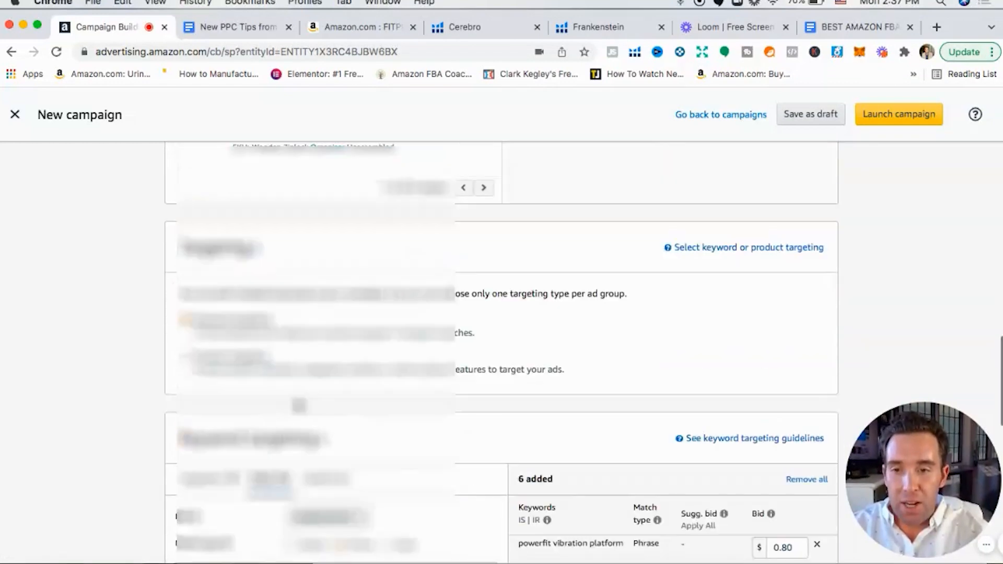
pyautogui.scroll(-3, 255, 318)
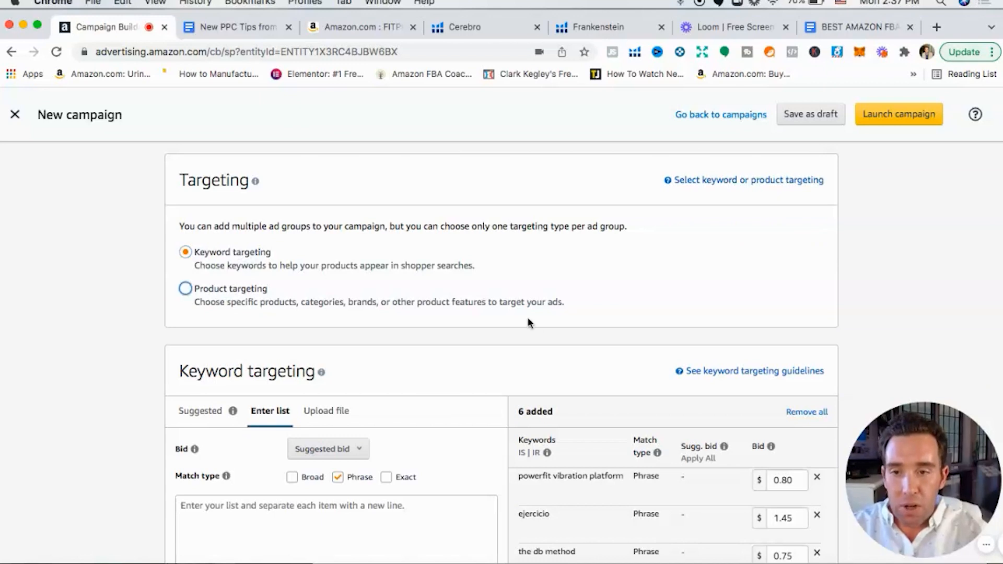
pyautogui.scroll(-3, 531, 323)
pyautogui.scroll(-2, 539, 333)
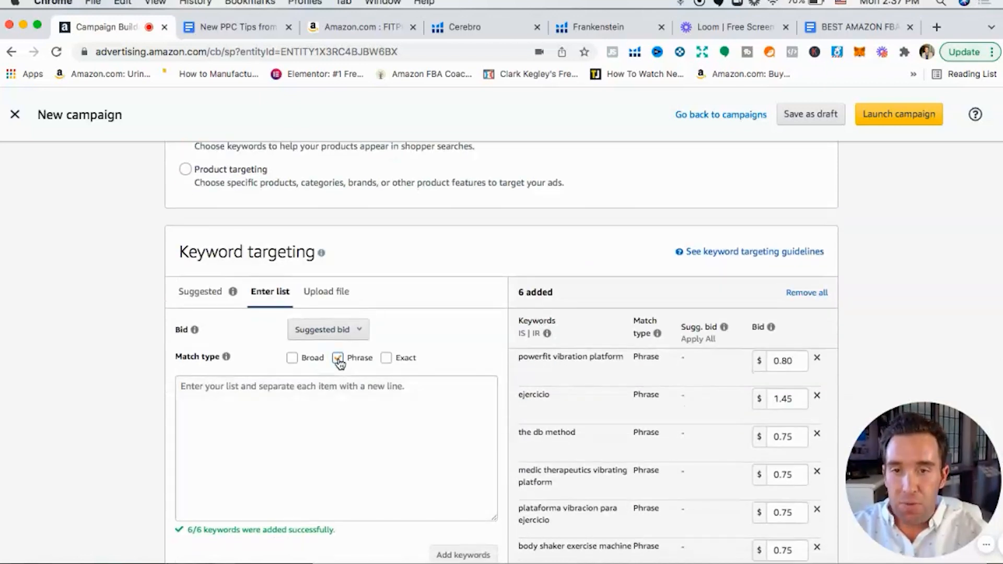
# - Switch to Frankenstein and copy the nine original keywords from "vibration platform machines" through "body vibration machine"
pyautogui.click(591, 31)
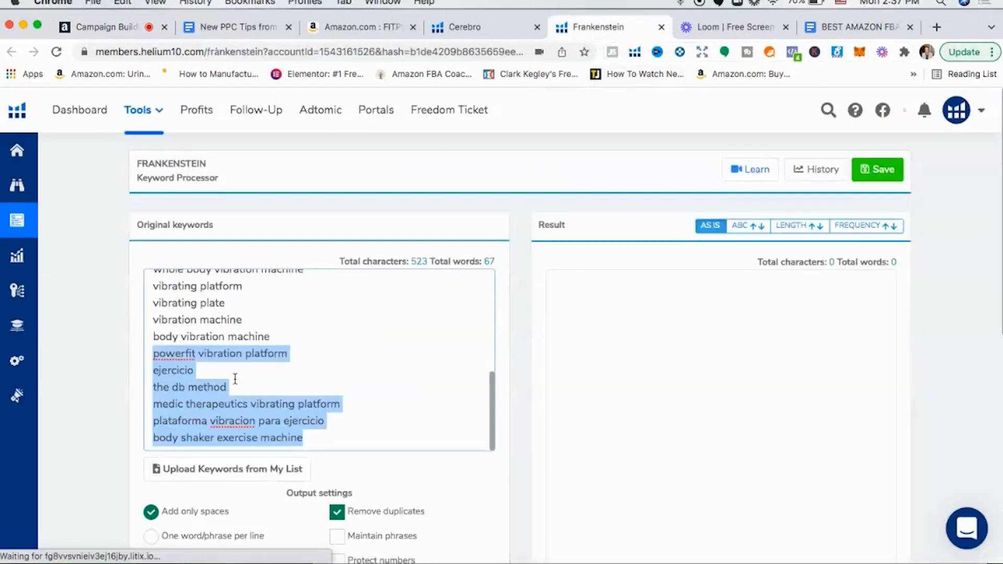
pyautogui.click(205, 337)
pyautogui.scroll(3, 205, 337)
pyautogui.moveTo(154, 302); pyautogui.dragTo(279, 433)
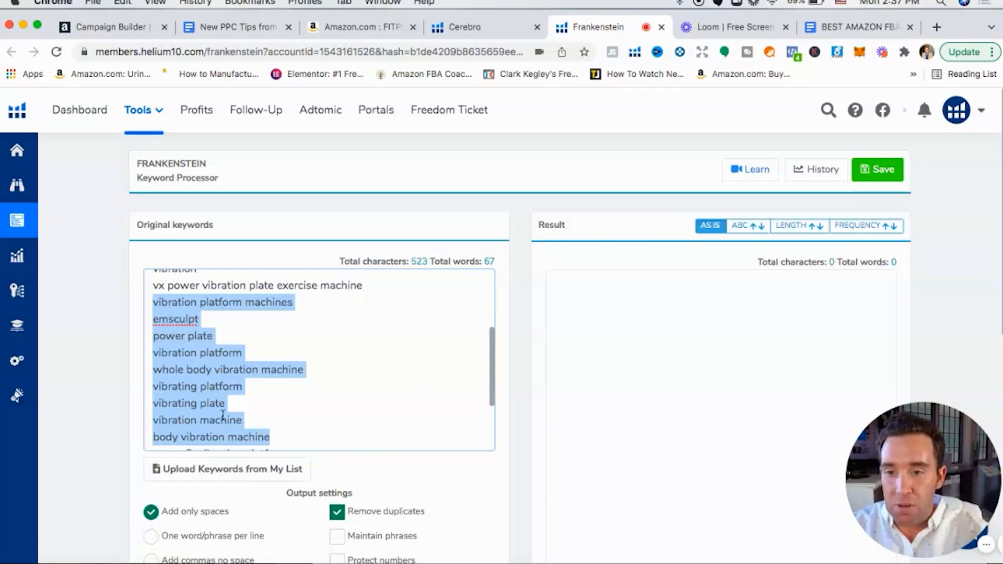
pyautogui.rightClick(163, 378)
pyautogui.click(190, 376)
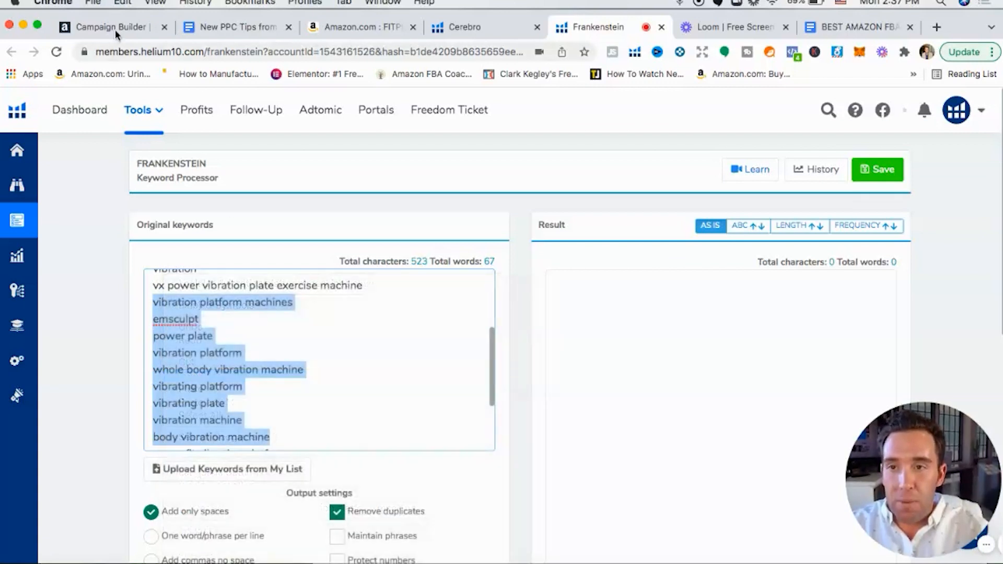
# - Switch back to the Amazon Ads campaign builder and replace the added keywords with the copied ones as phrase match at a $0.75 bid
pyautogui.click(117, 26)
pyautogui.rightClick(244, 395)
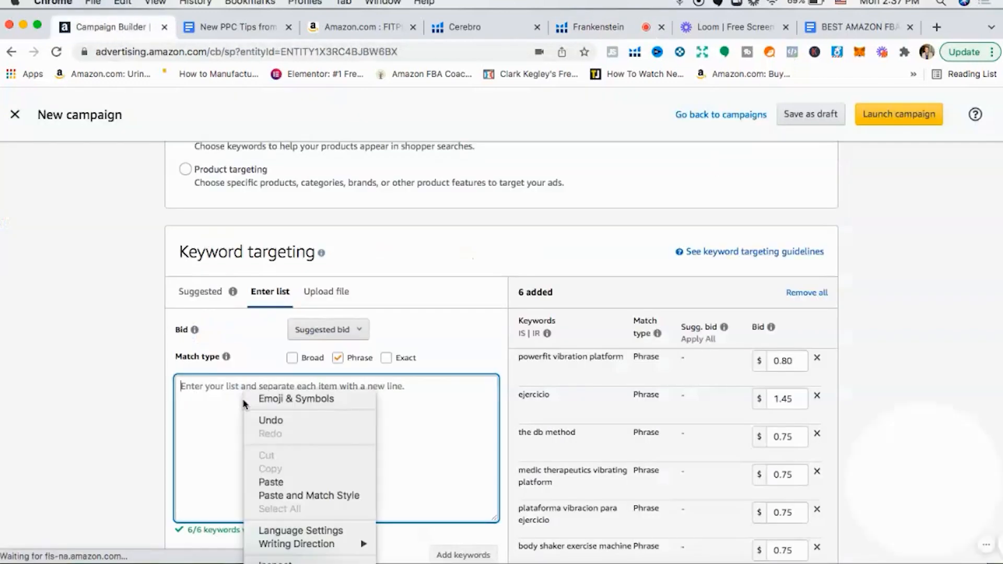
pyautogui.click(275, 481)
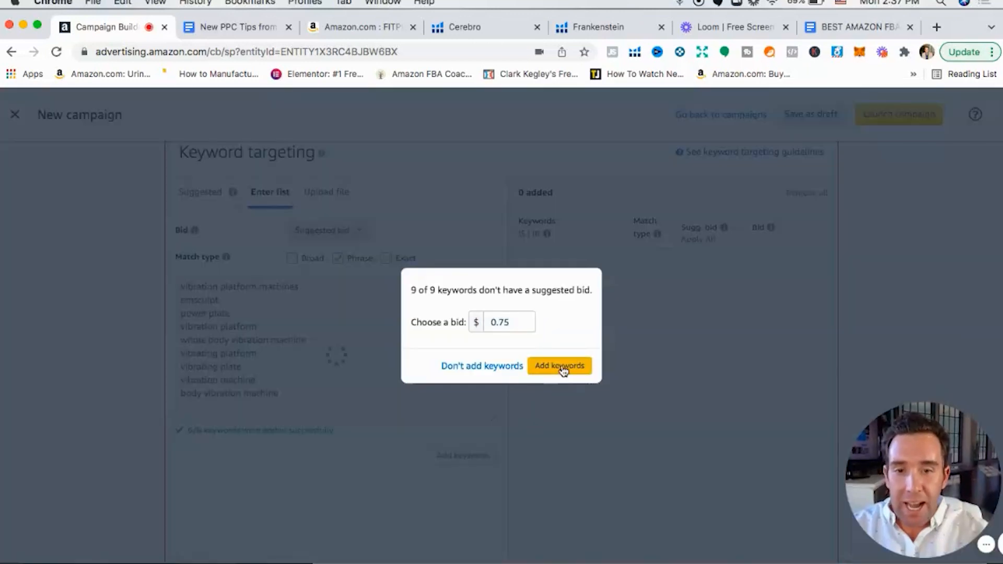
pyautogui.scroll(-1, 821, 356)
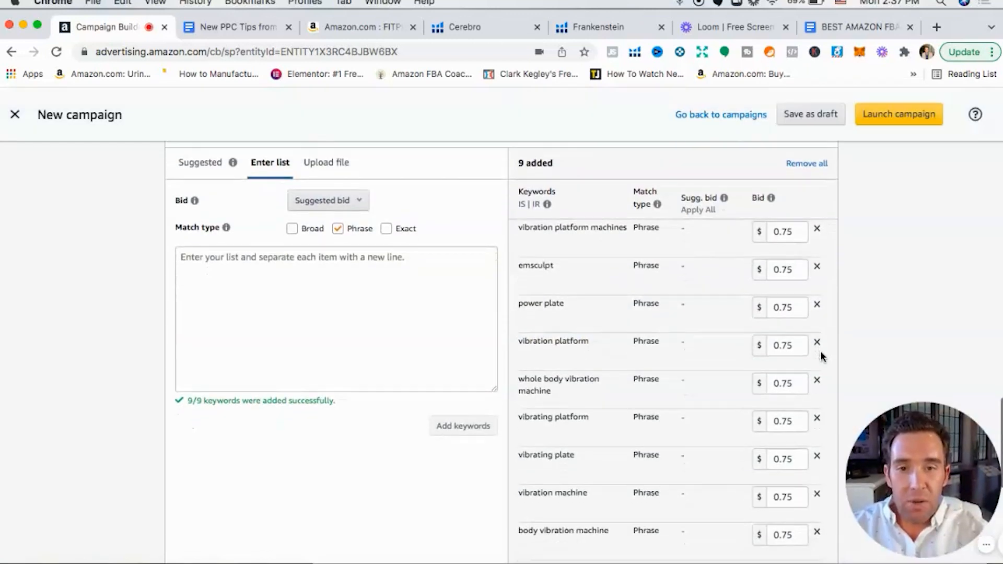
# - Set the bid for "vibration platform machines" to $0.79 and the bid for "emsculpt" to $1.85
pyautogui.click(793, 225)
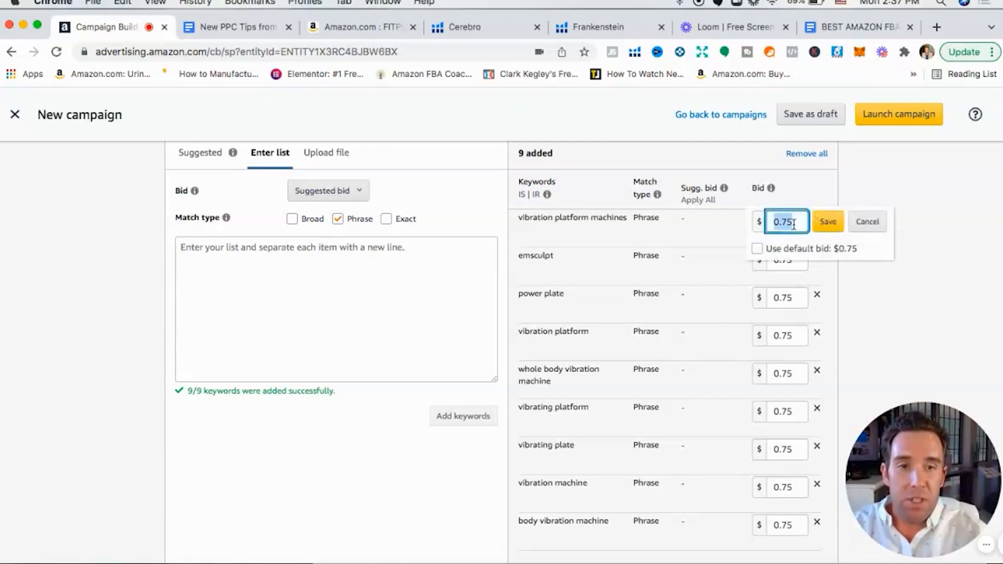
pyautogui.press('BackSpace')
pyautogui.write('.70')
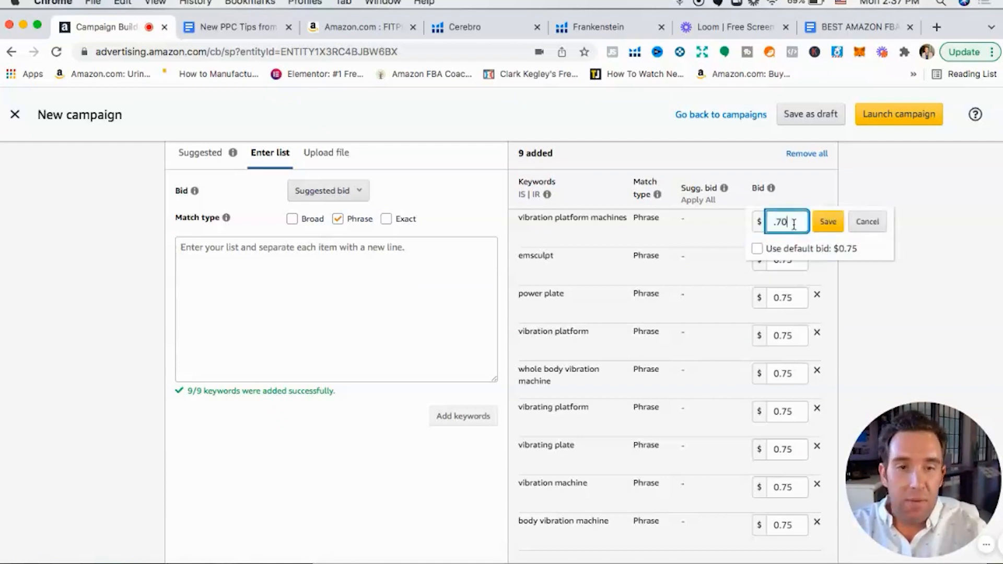
pyautogui.click(828, 221)
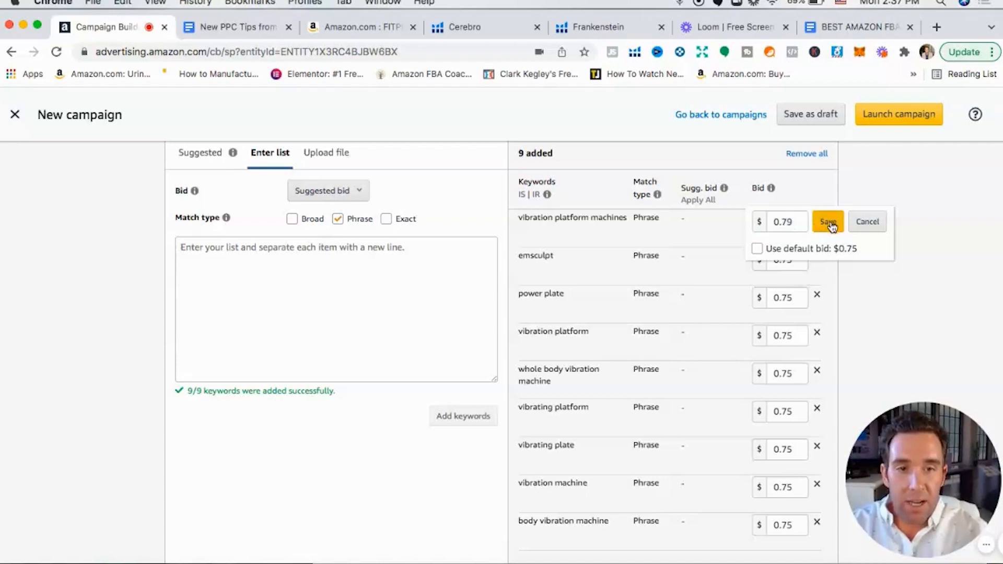
pyautogui.click(790, 261)
pyautogui.press('BackSpace')
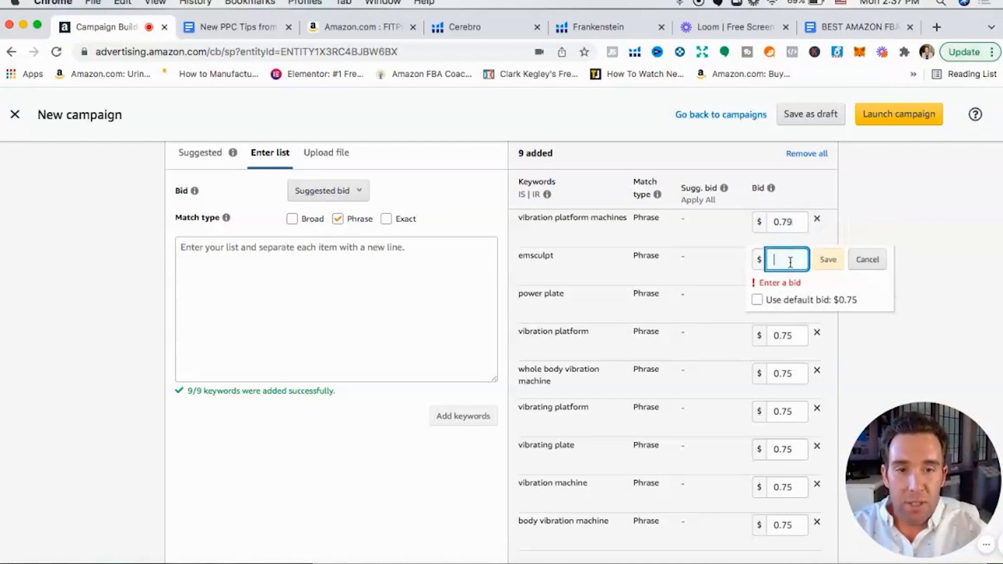
pyautogui.write('1')
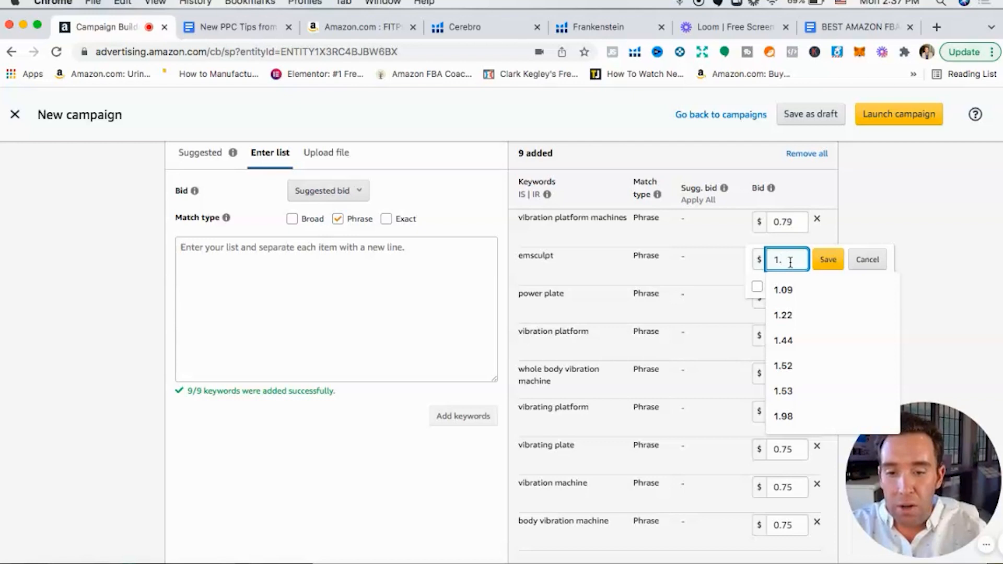
pyautogui.write('.85')
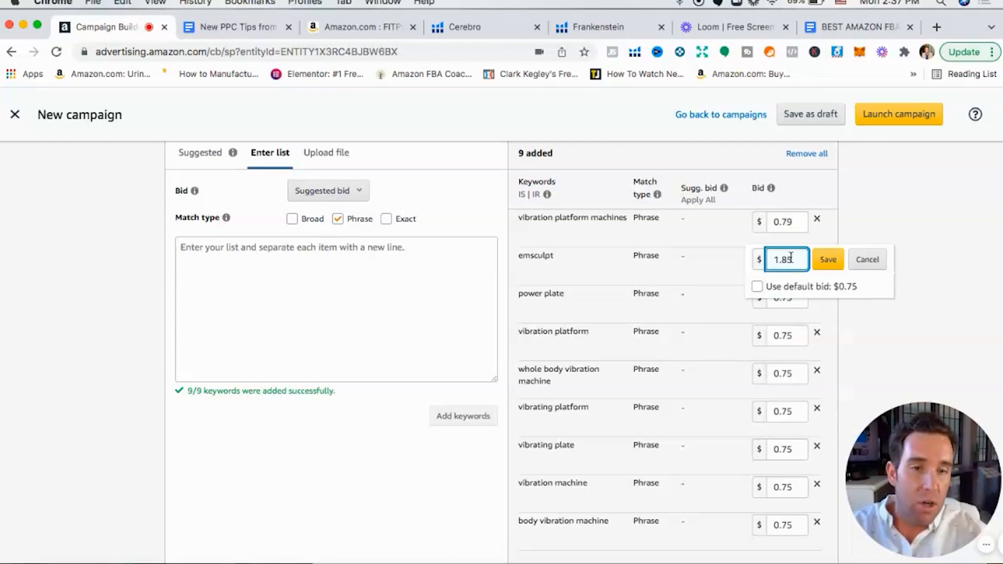
pyautogui.click(832, 262)
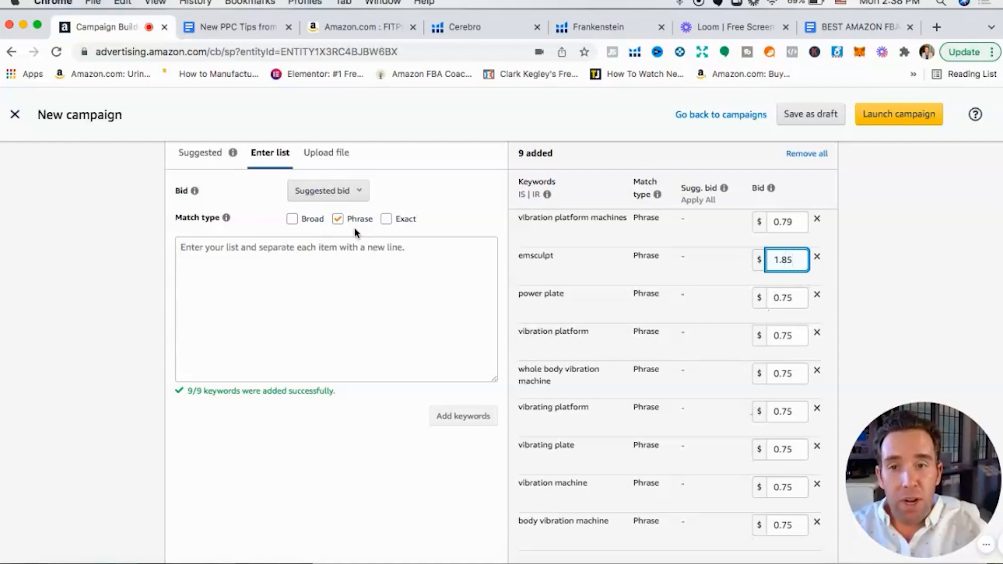
# - Switch to Frankenstein and select the first seven original keywords, from "vibration plate exercise machine" through "powerfit elite vibration platform"
pyautogui.click(601, 27)
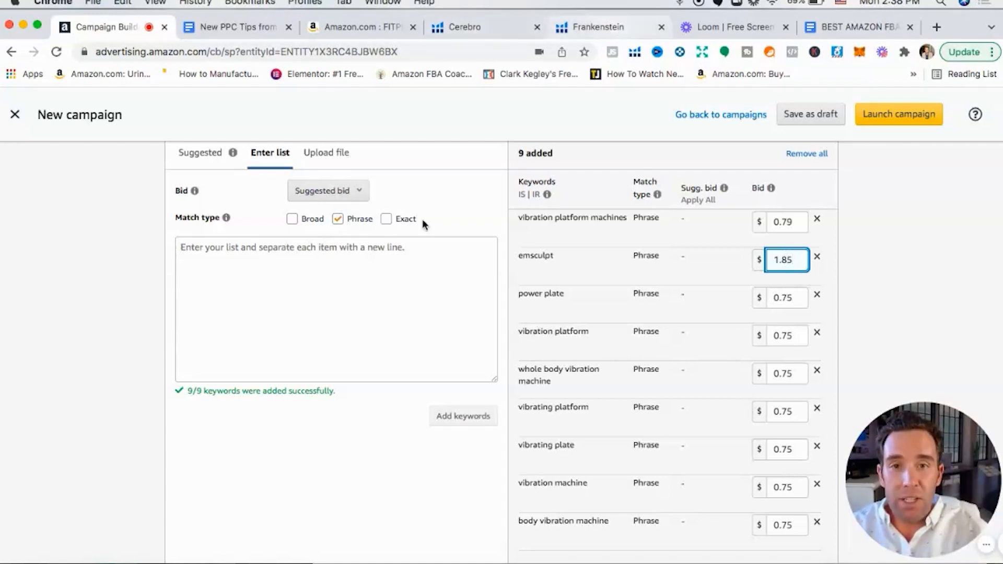
pyautogui.scroll(5, 302, 331)
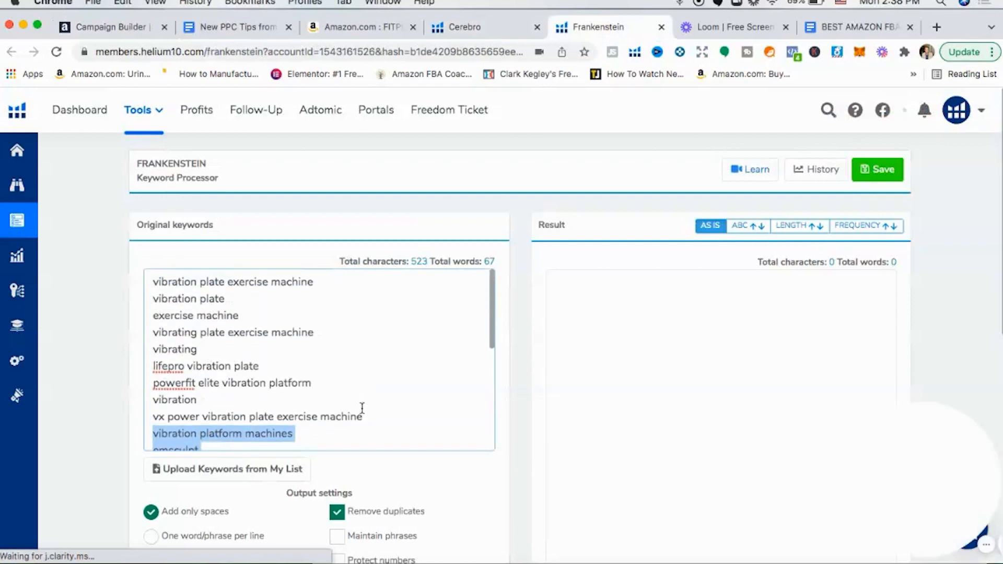
pyautogui.moveTo(153, 282); pyautogui.dragTo(330, 386)
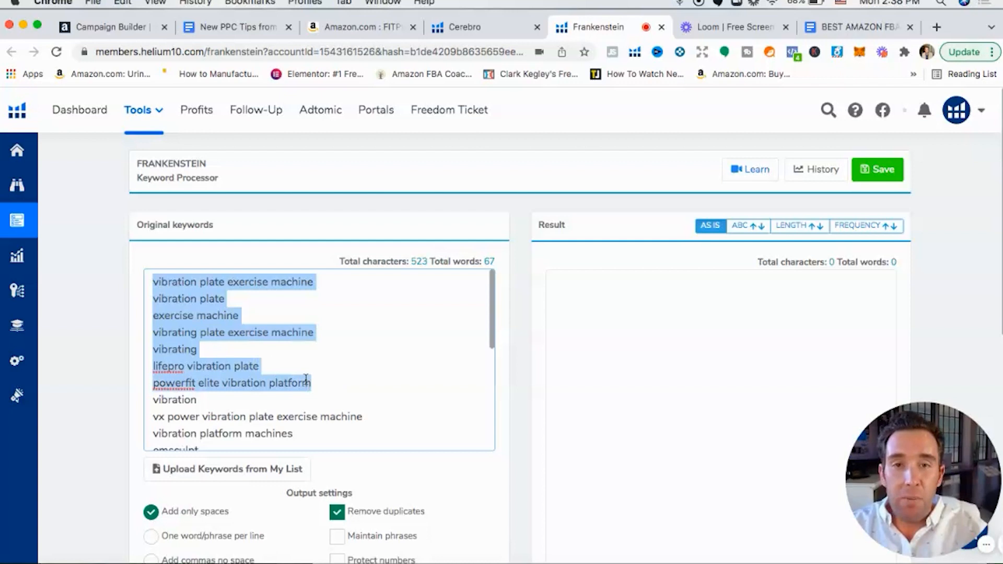
# - Switch back to the Amazon Ads campaign builder and rename the campaign as "Broad Match 1 800-4,000"
pyautogui.click(103, 28)
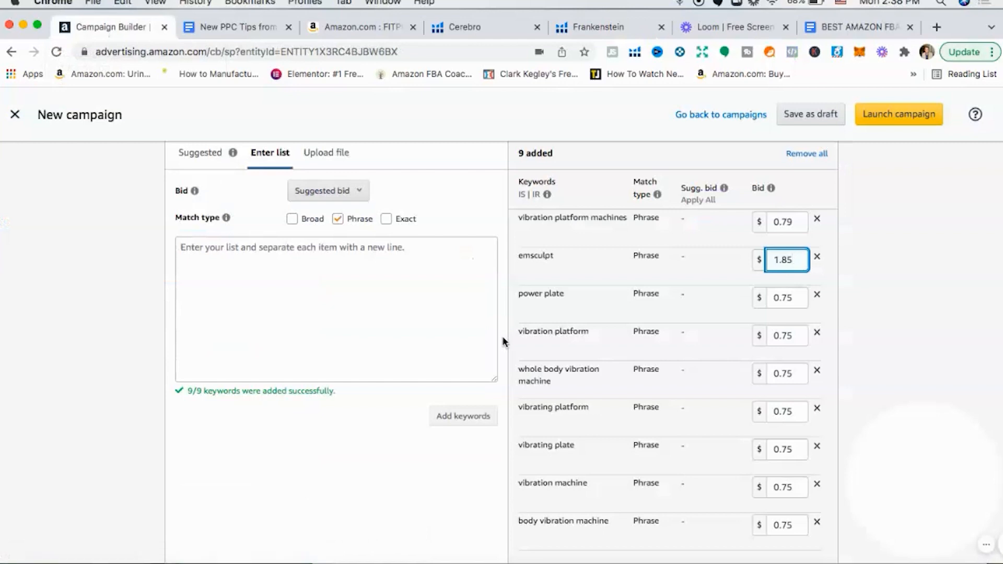
pyautogui.scroll(-2, 500, 342)
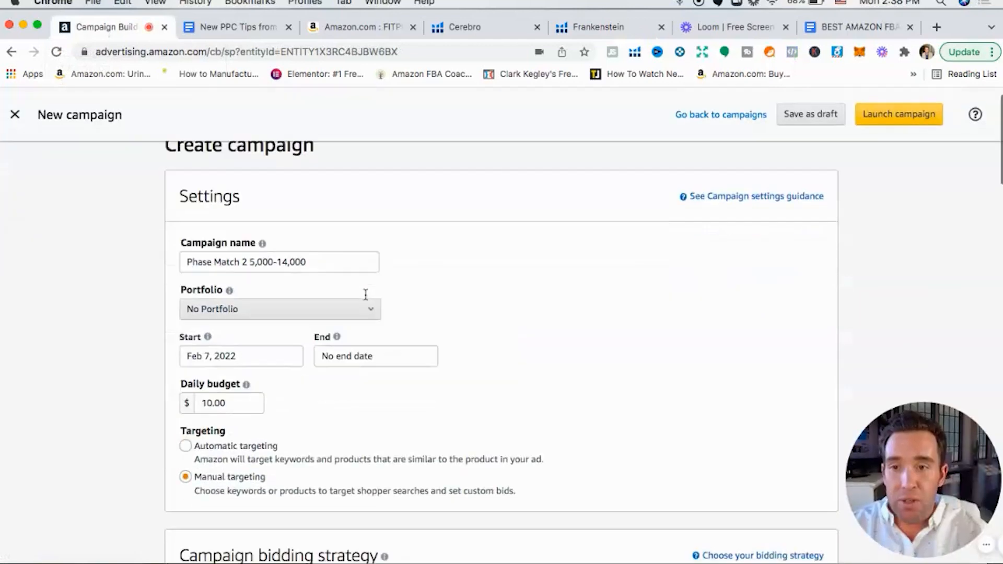
pyautogui.doubleClick(193, 252)
pyautogui.write('Broad')
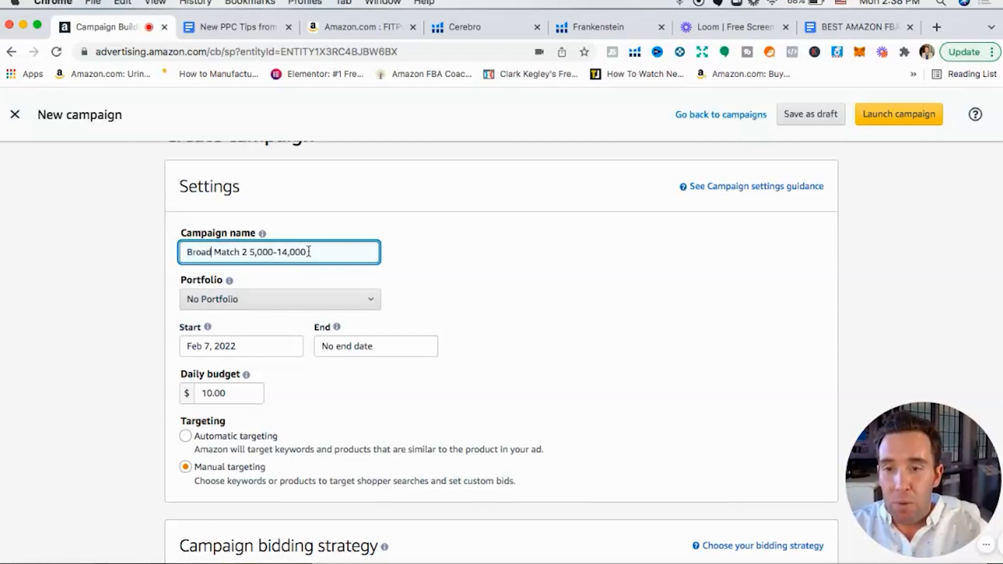
pyautogui.moveTo(308, 252); pyautogui.dragTo(242, 253)
pyautogui.press('BackSpace')
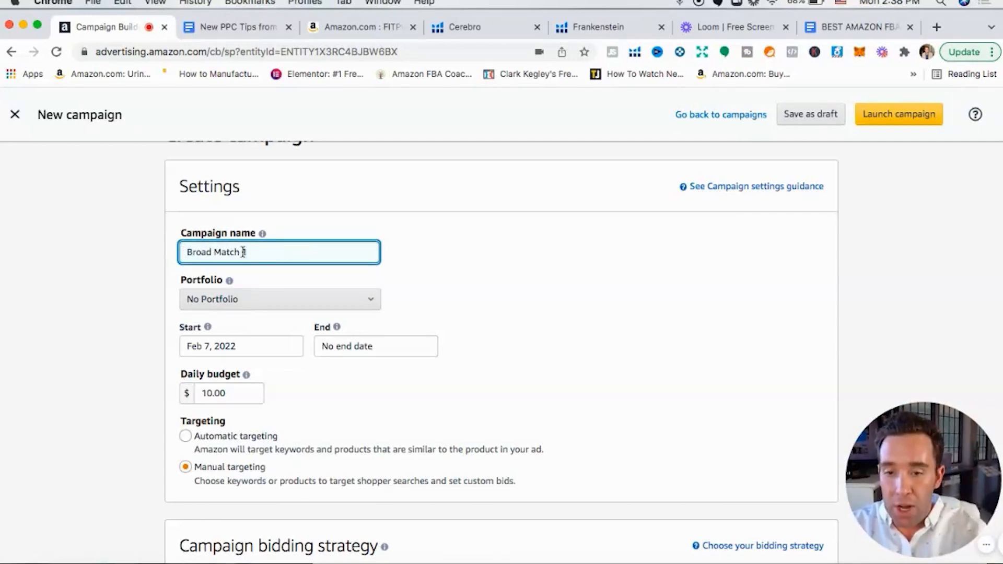
pyautogui.write('800-4,000')
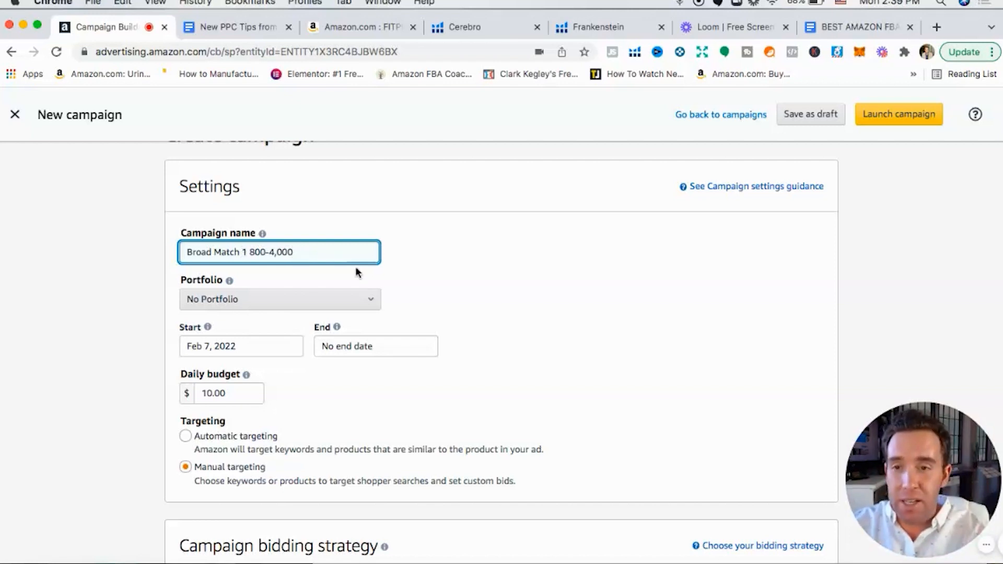
# - Set the placement bid adjustments for top of search and product pages to 10% each
pyautogui.scroll(-2, 451, 365)
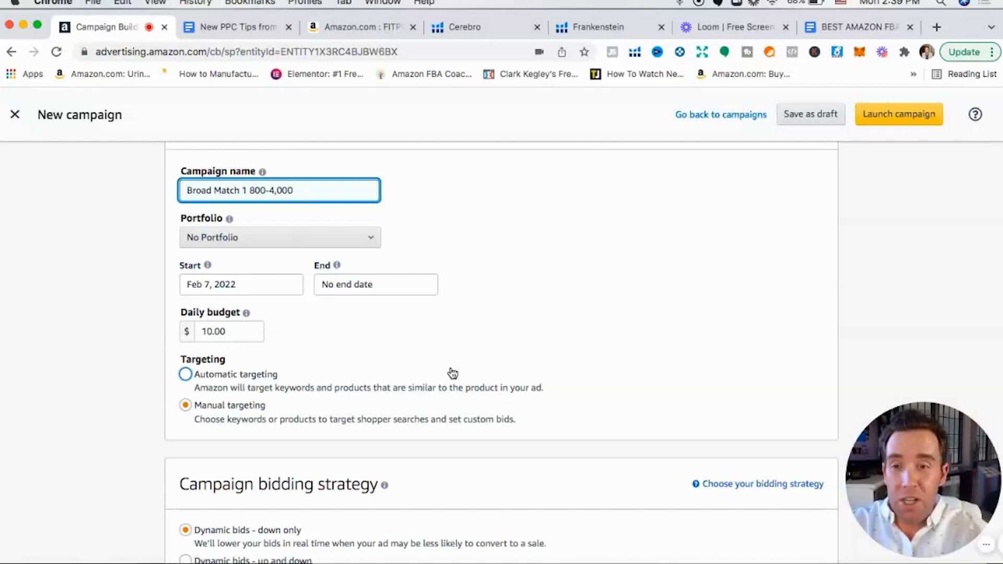
pyautogui.scroll(-1, 452, 372)
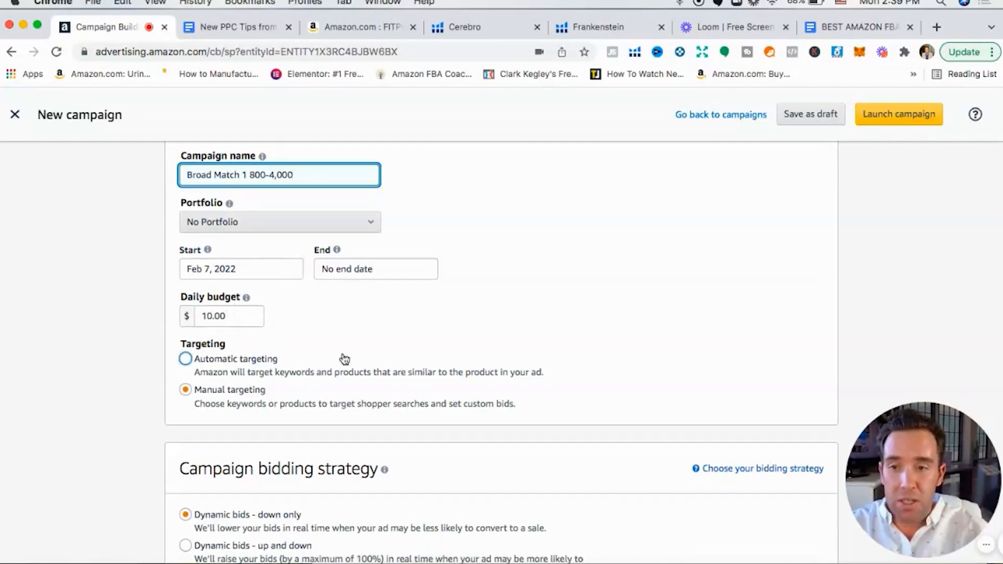
pyautogui.scroll(-4, 342, 358)
pyautogui.scroll(-3, 491, 346)
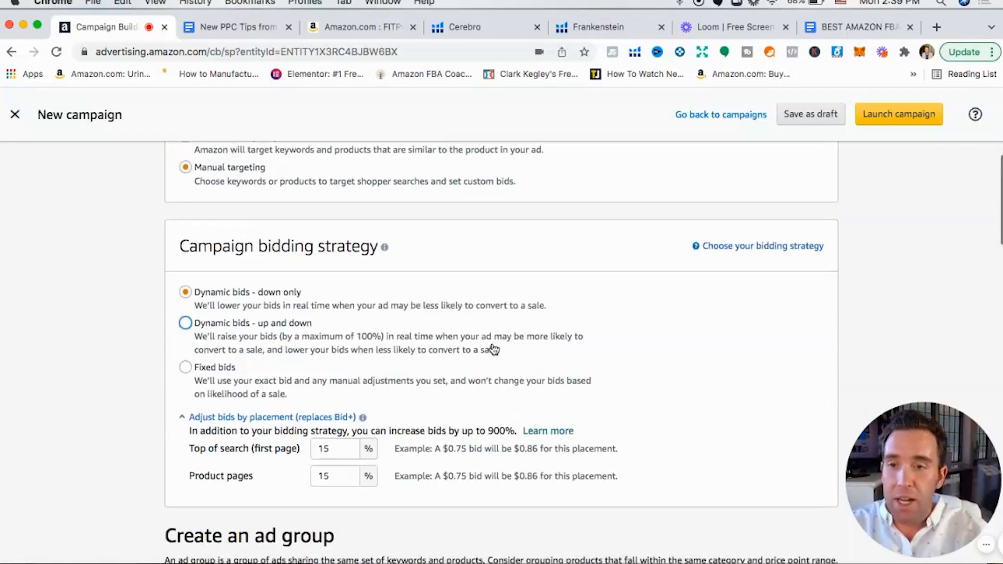
pyautogui.scroll(-2, 366, 280)
pyautogui.click(333, 398)
pyautogui.press('BackSpace')
pyautogui.press('BackSpace')
pyautogui.write('10')
pyautogui.click(330, 423)
pyautogui.press('BackSpace')
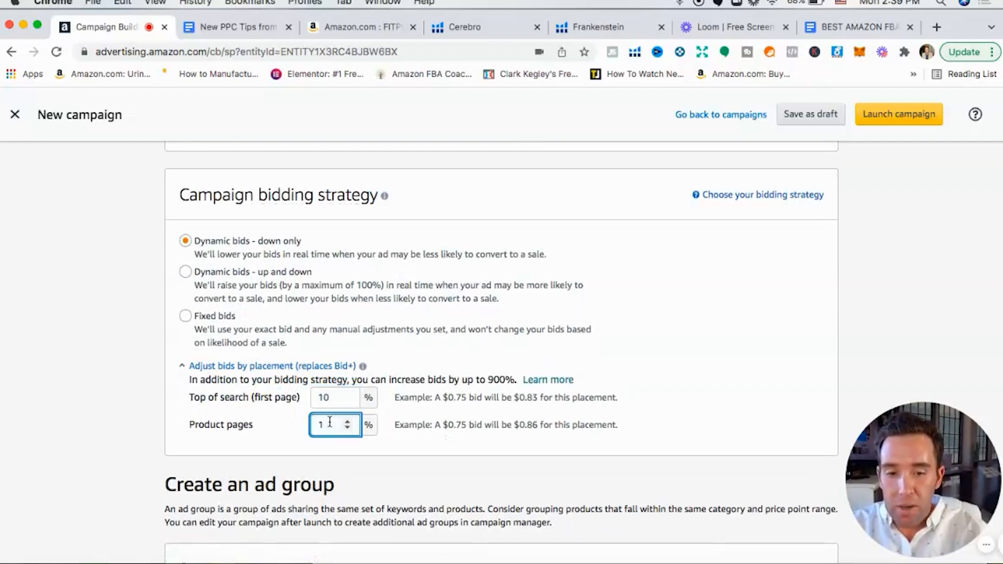
pyautogui.write('0')
# - Rename the ad group as "Broad Match 1 800-4,000"
pyautogui.scroll(-5, 436, 440)
pyautogui.moveTo(212, 395); pyautogui.dragTo(180, 398)
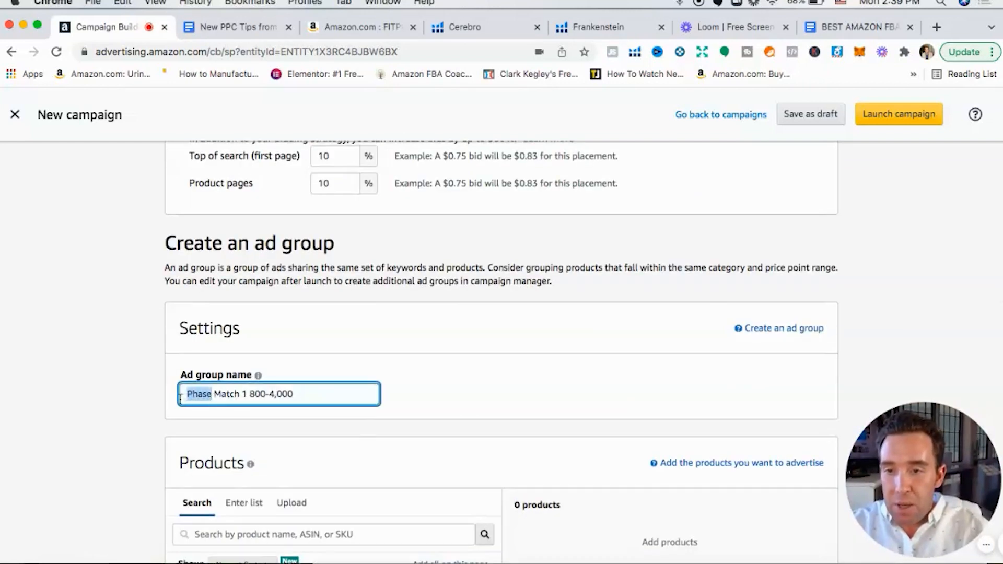
pyautogui.write('Broad')
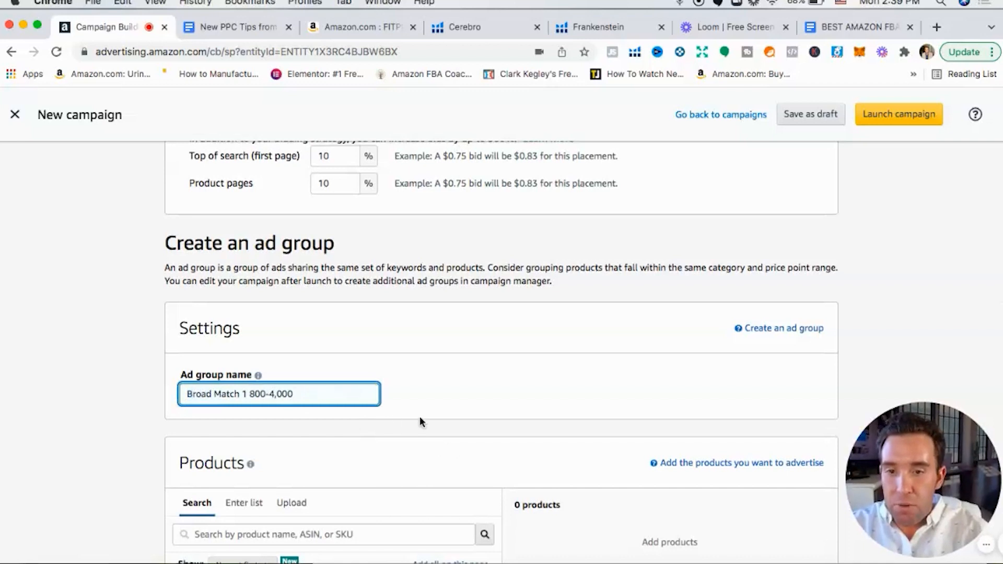
# - Change the keyword targeting match type from phrase to broad only
pyautogui.scroll(-10, 433, 400)
pyautogui.scroll(8, 252, 284)
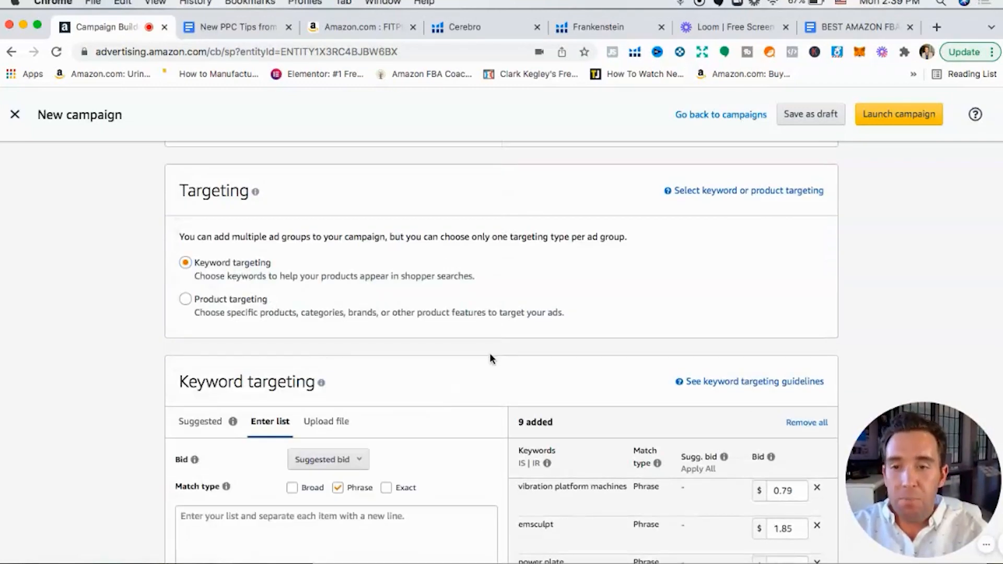
pyautogui.scroll(-3, 490, 353)
pyautogui.click(293, 363)
pyautogui.click(337, 363)
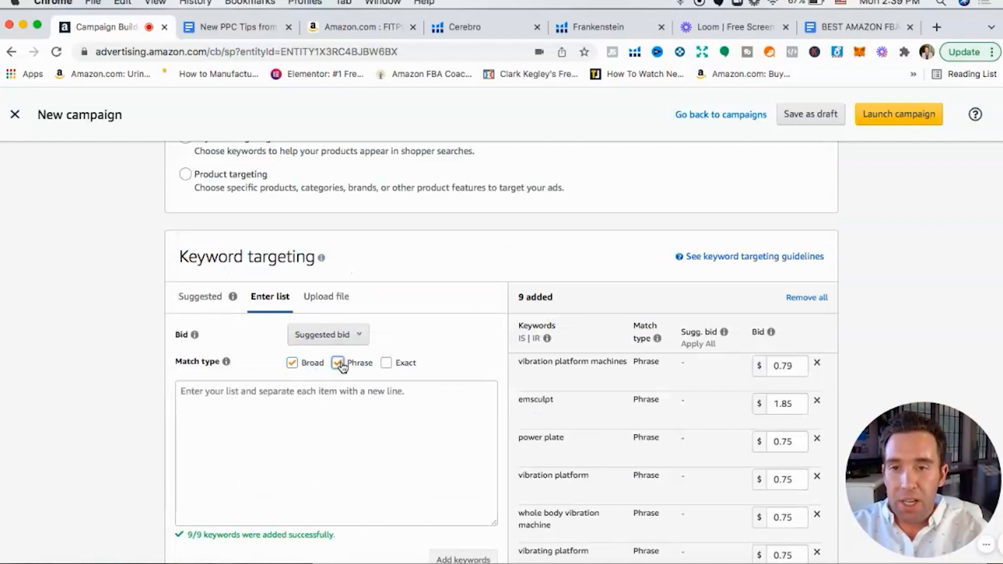
# - Switch to Frankenstein and copy the last eight original keywords, from "vibration machine" through "body shaker exercise machine"
pyautogui.click(622, 29)
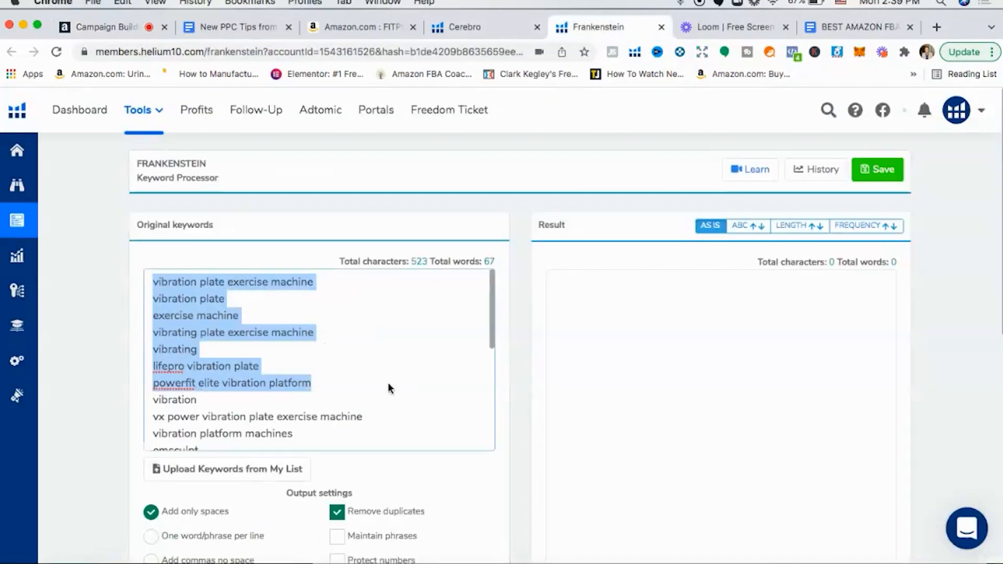
pyautogui.scroll(-5, 388, 383)
pyautogui.moveTo(304, 439); pyautogui.dragTo(171, 327)
pyautogui.rightClick(171, 327)
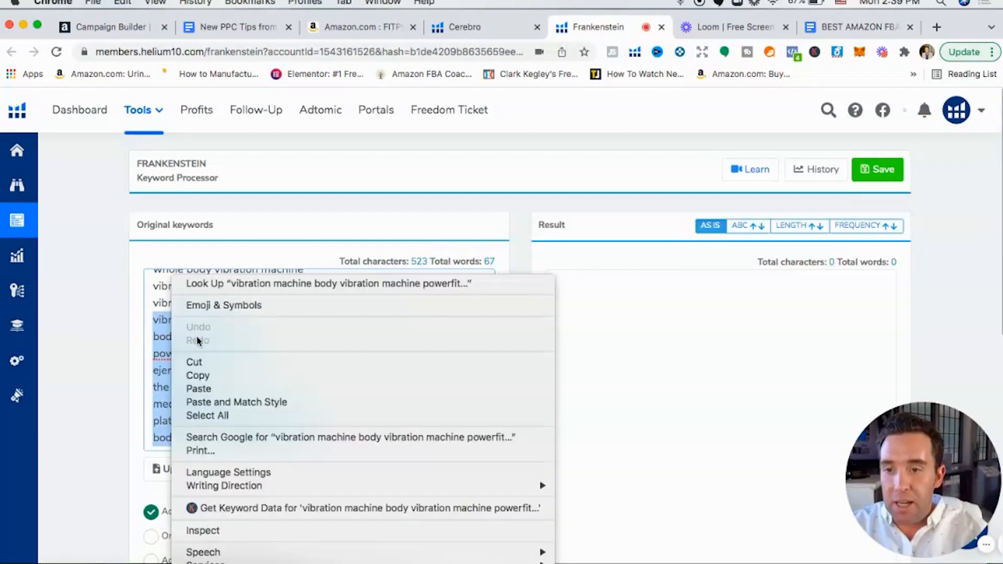
pyautogui.click(215, 372)
# - Switch back to the Amazon Ads campaign builder and replace the added keywords with the copied ones as broad match at a $0.75 bid
pyautogui.click(121, 33)
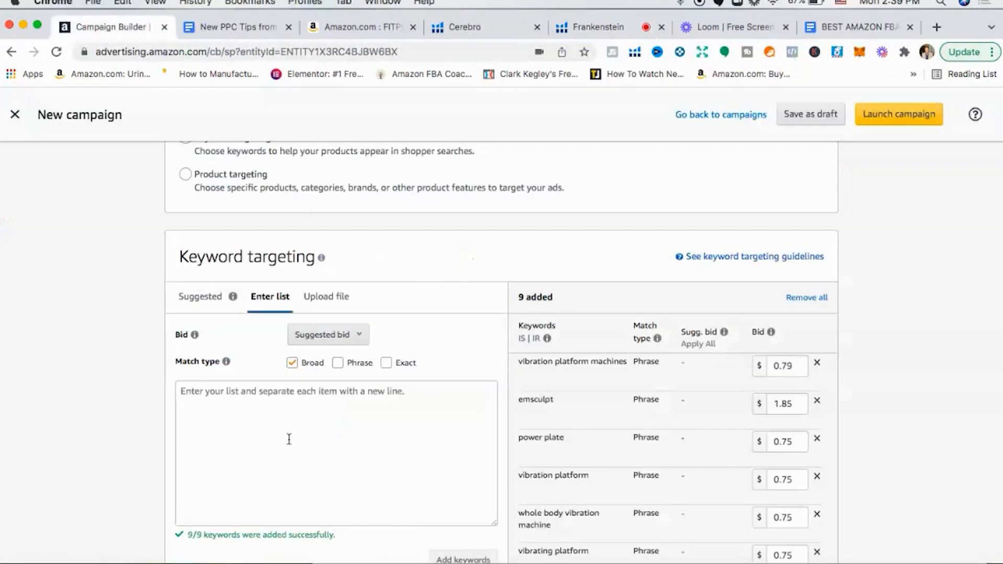
pyautogui.rightClick(251, 399)
pyautogui.click(278, 479)
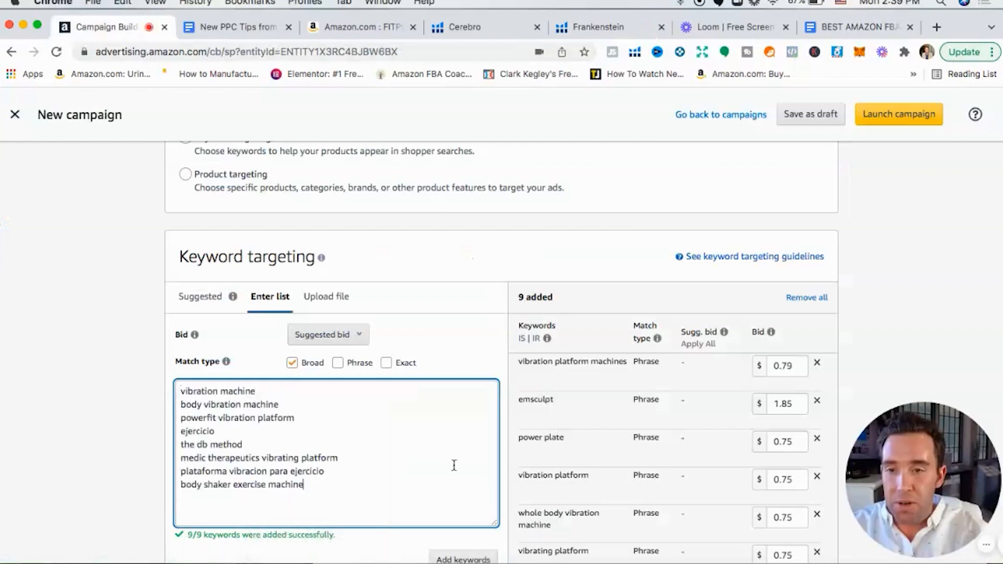
pyautogui.click(806, 297)
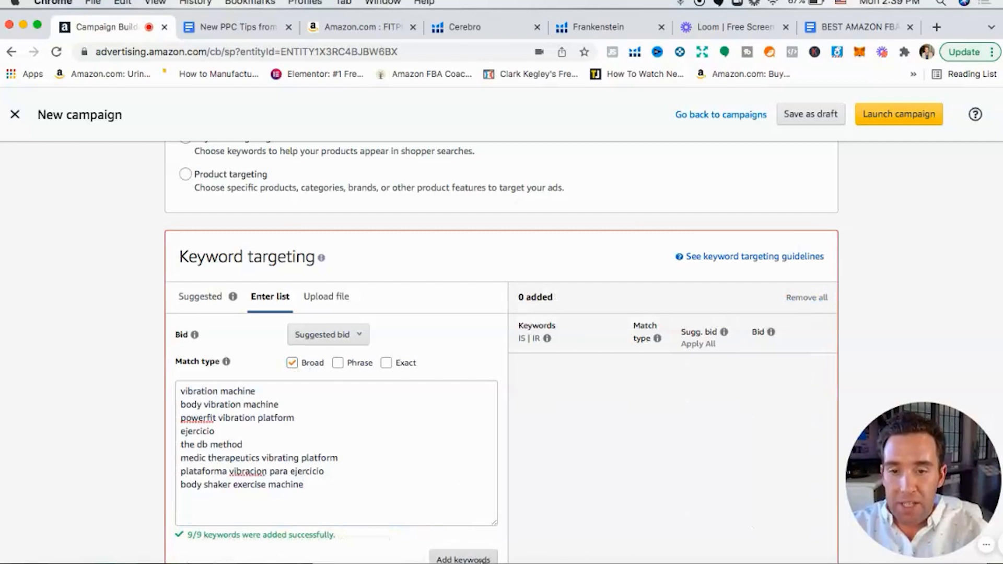
pyautogui.click(481, 557)
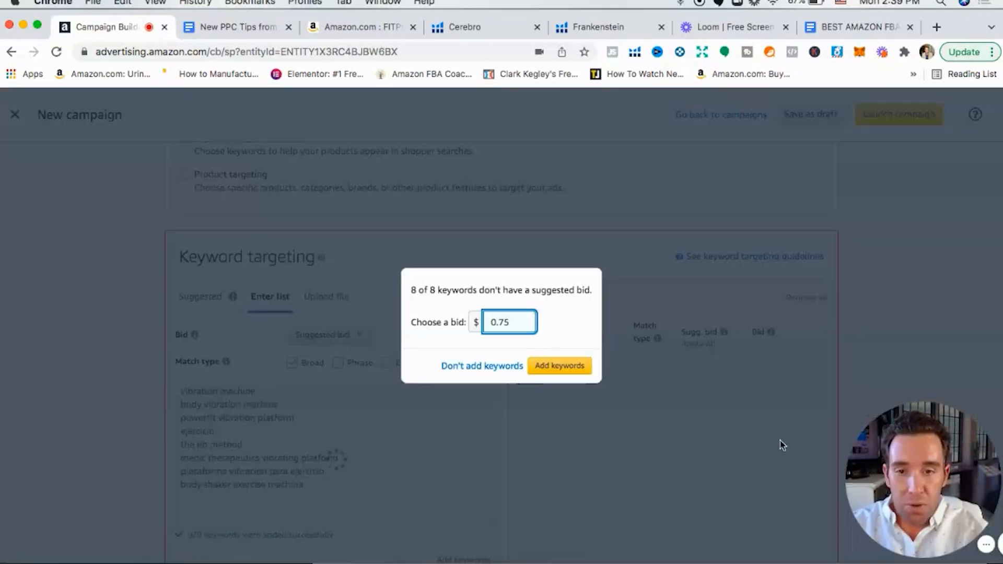
pyautogui.click(561, 368)
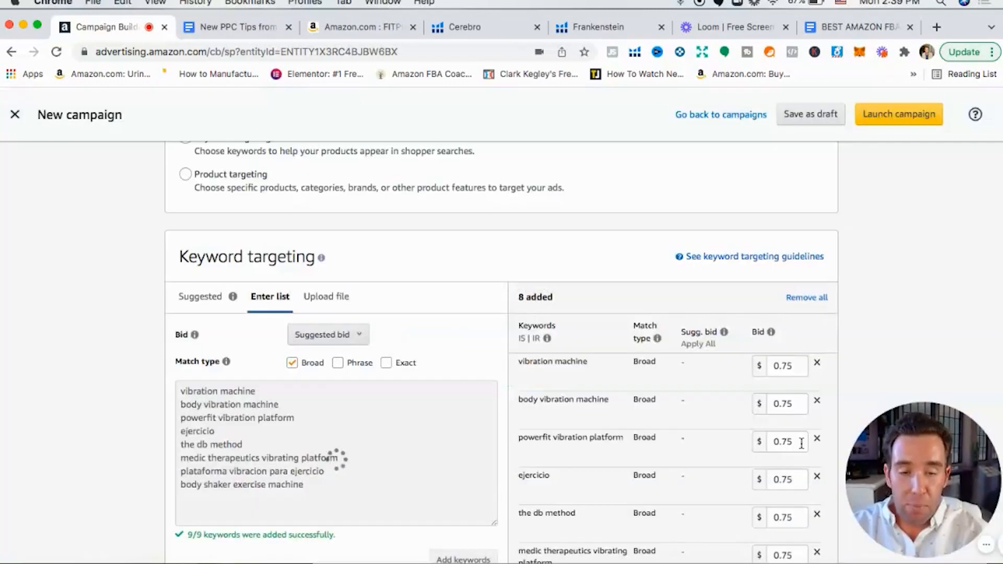
# - Set the bid for "vibration machine" to $0.79 and the bid for "body vibration machine" to $1.86
pyautogui.scroll(-3, 842, 414)
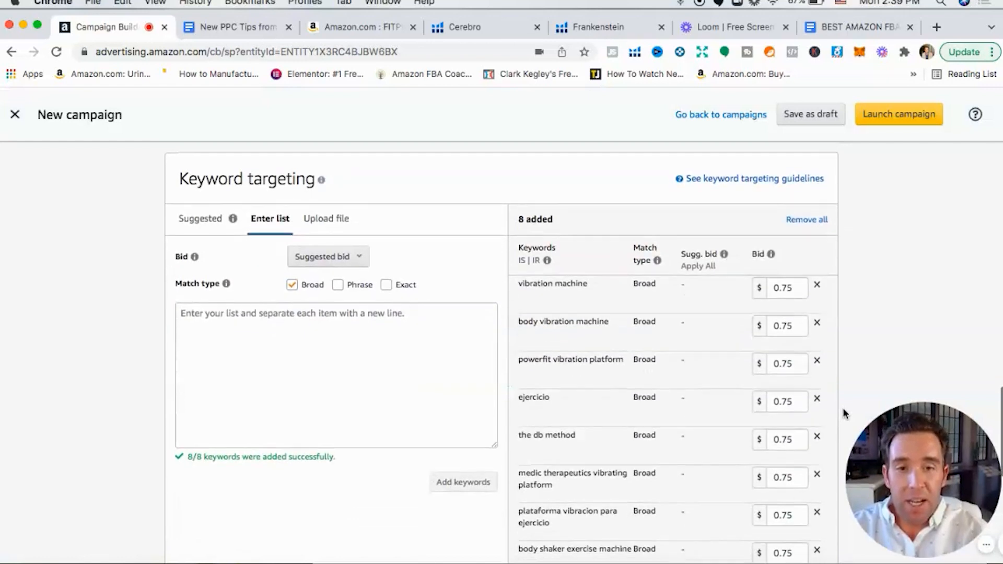
pyautogui.click(794, 288)
pyautogui.press('BackSpace')
pyautogui.write('.79')
pyautogui.click(826, 288)
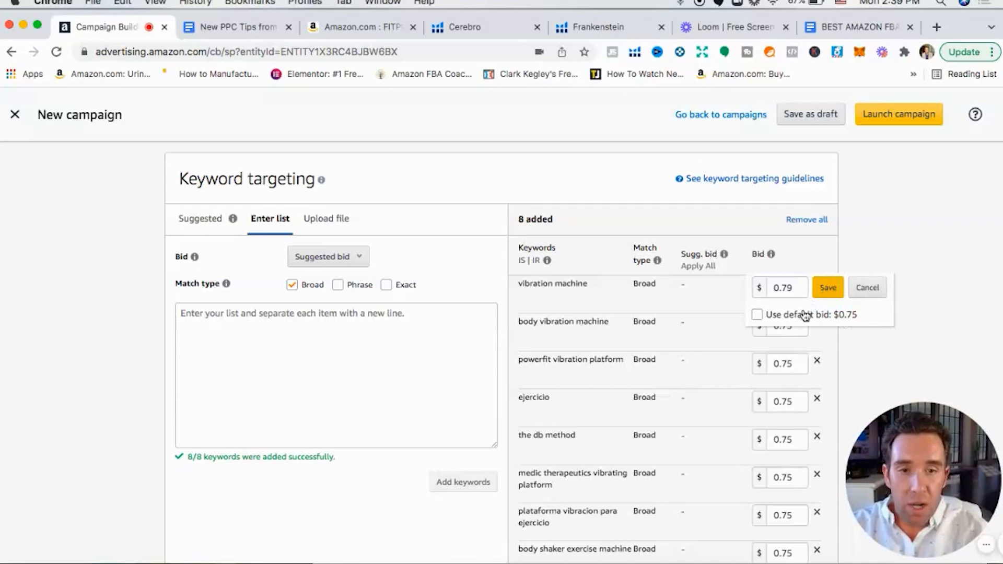
pyautogui.click(792, 326)
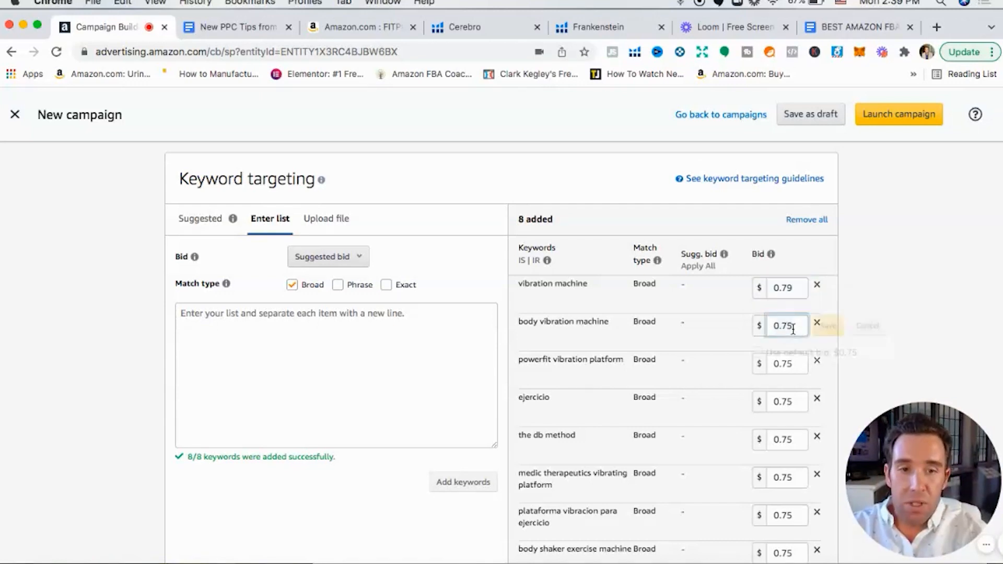
pyautogui.press('BackSpace')
pyautogui.write('1')
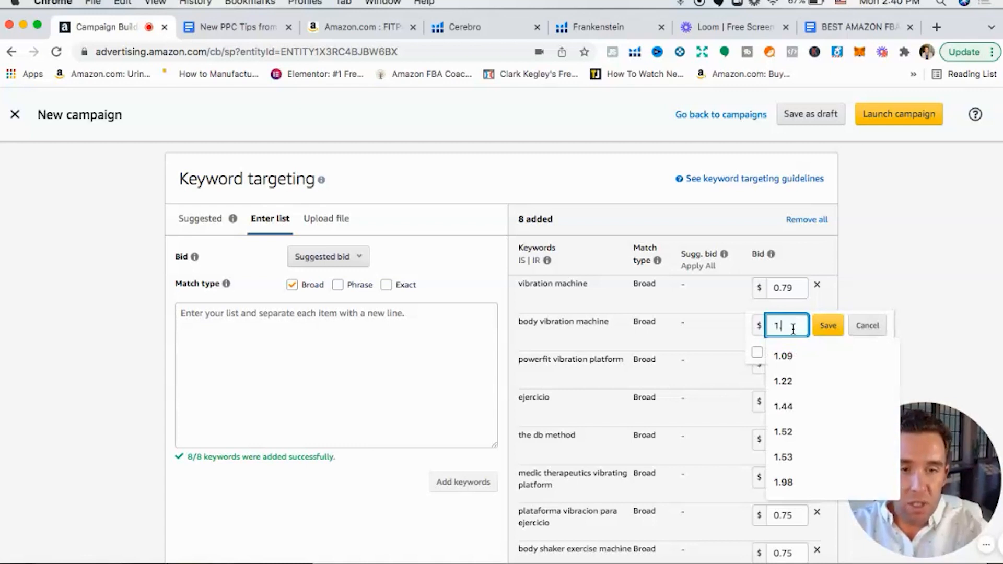
pyautogui.write('.86')
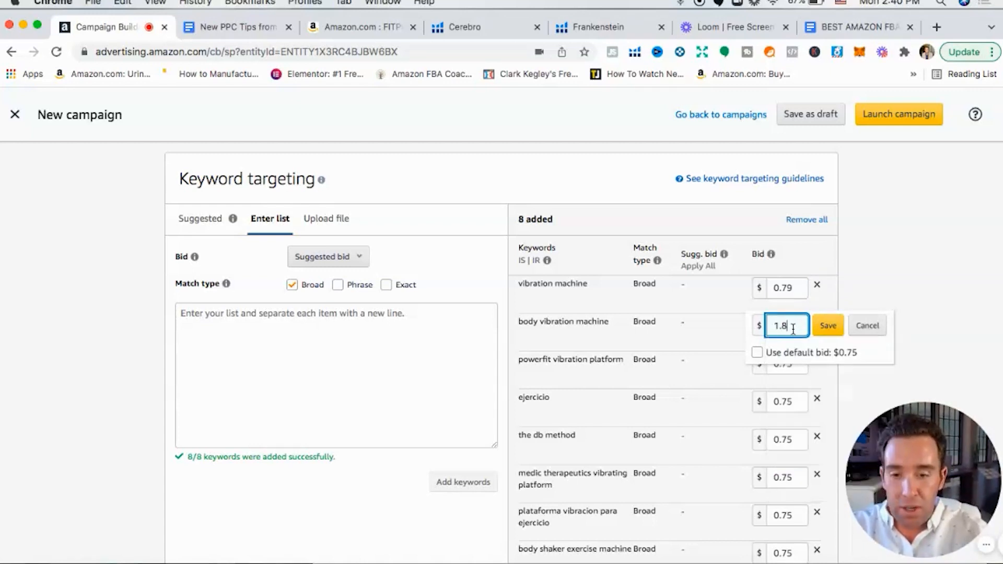
pyautogui.click(825, 337)
# - Set the bid for "powerfit vibration platform" to $0.74
pyautogui.click(773, 364)
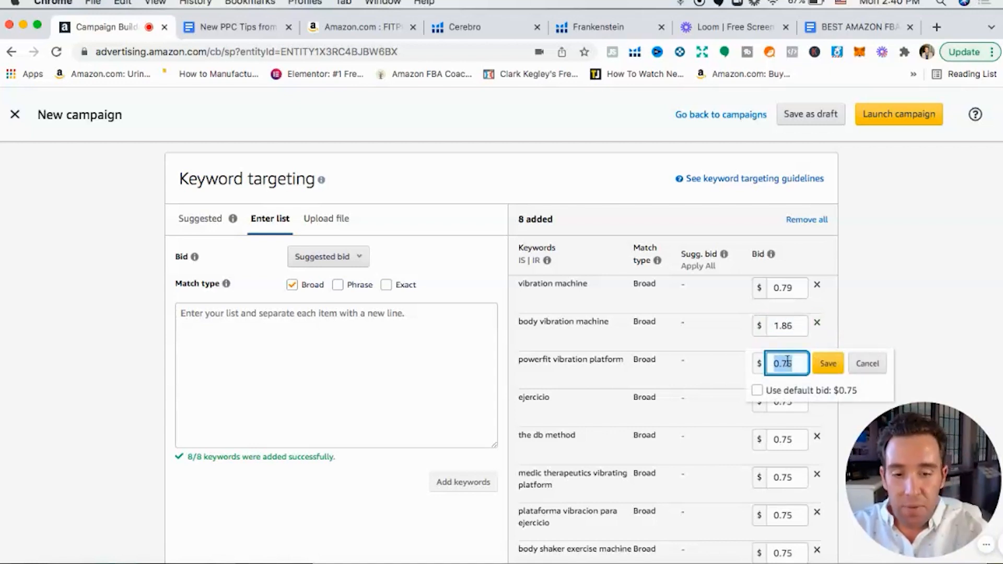
pyautogui.write('.74')
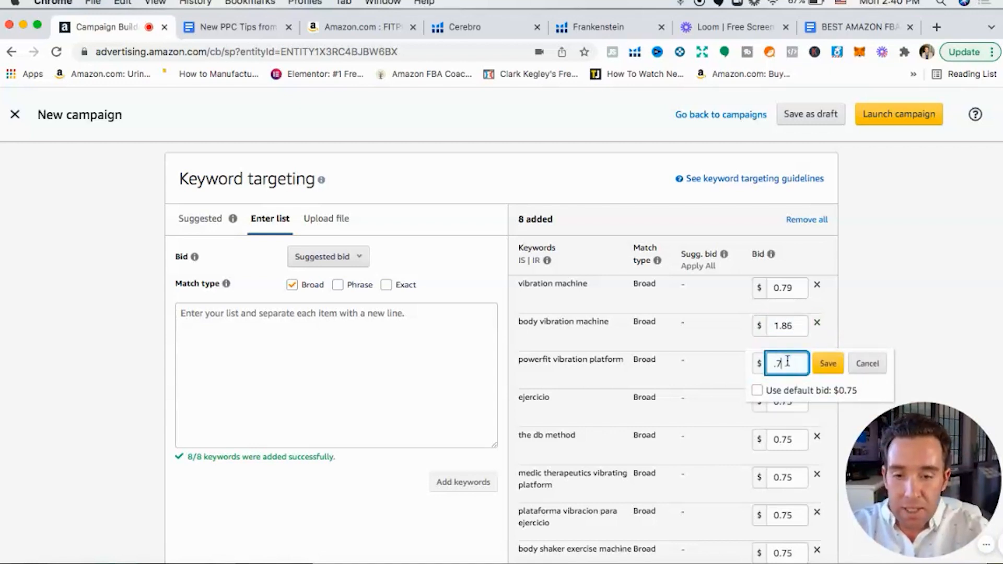
pyautogui.click(825, 364)
pyautogui.scroll(5, 824, 367)
pyautogui.scroll(-8, 824, 365)
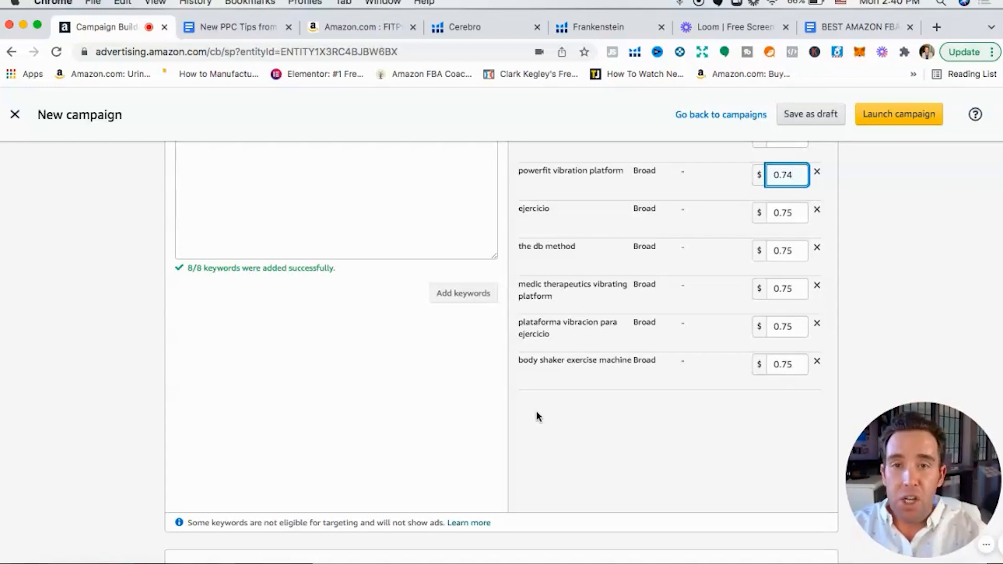
# - Rename the campaign as "Manual Exact 1 1" in the campaign settings
pyautogui.scroll(15, 540, 432)
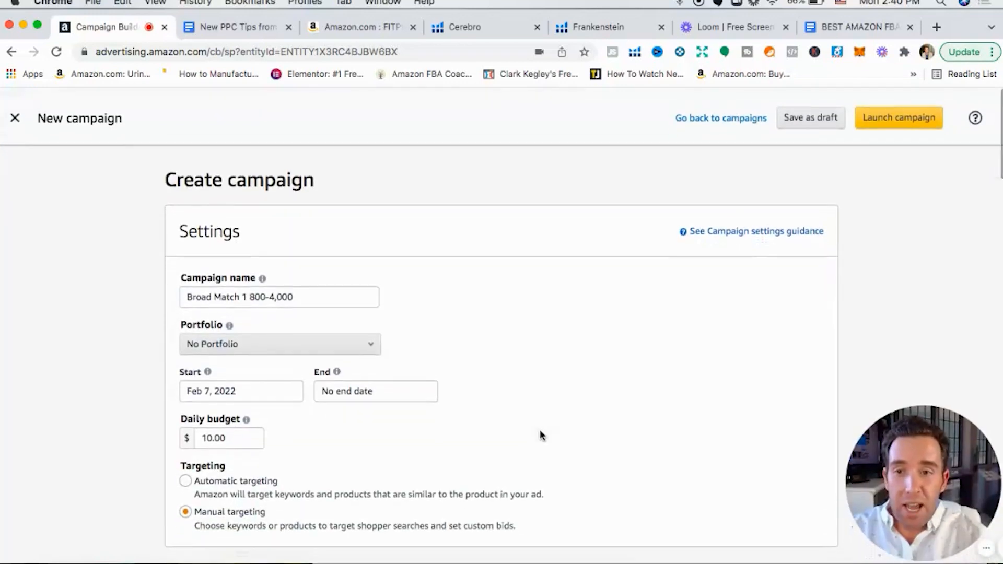
pyautogui.moveTo(296, 293); pyautogui.dragTo(174, 295)
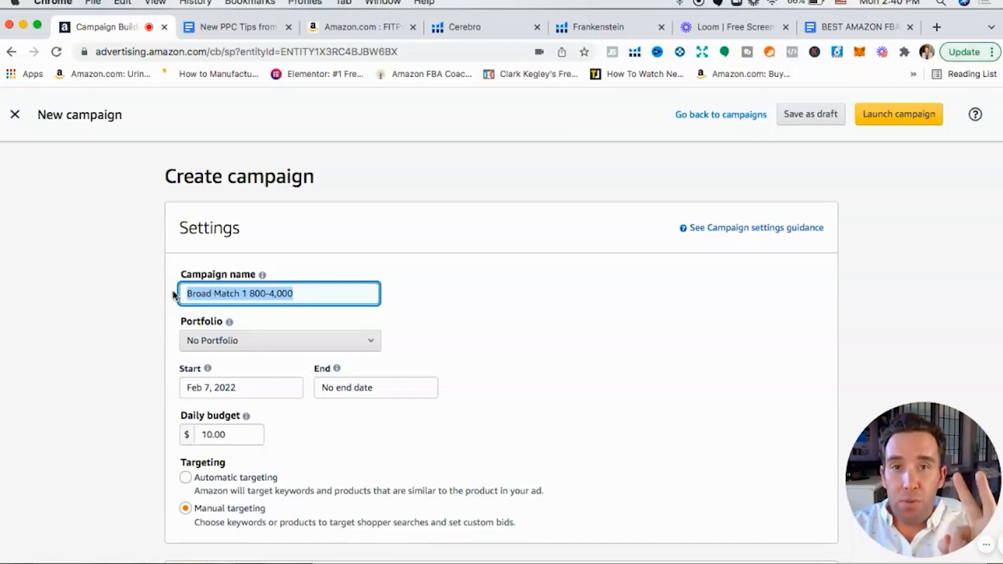
pyautogui.write('Ma')
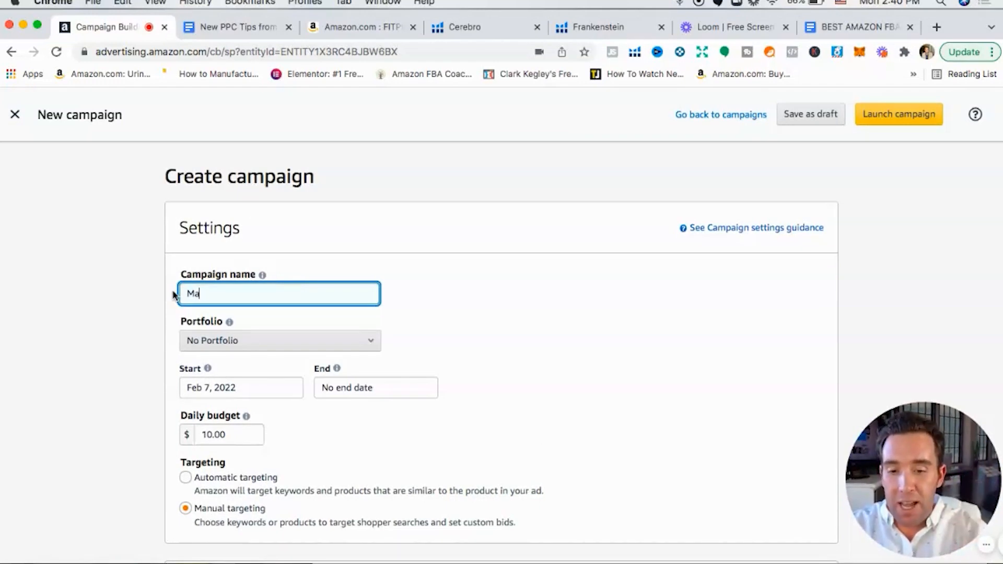
pyautogui.write('nual Exact ')
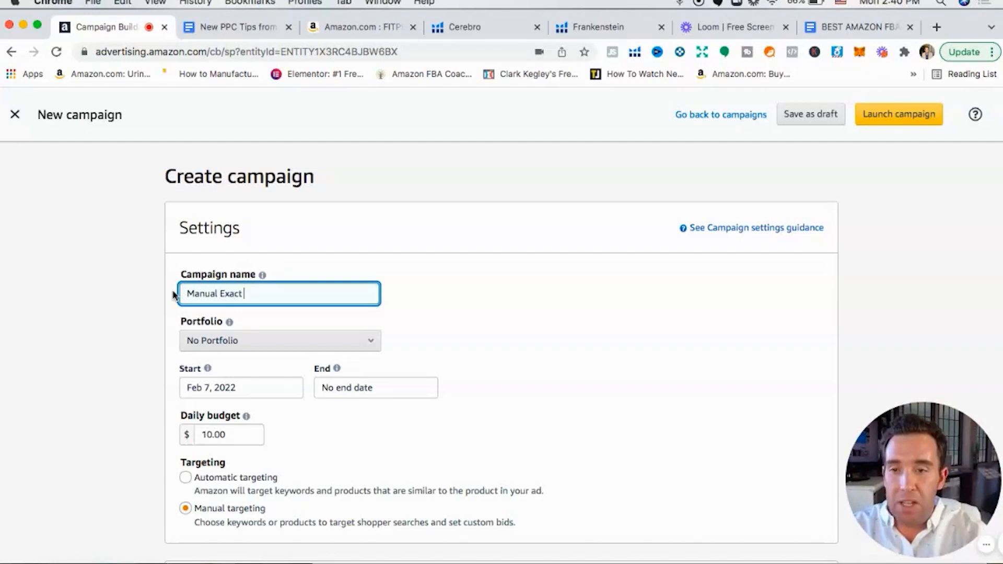
pyautogui.write('1')
pyautogui.click(450, 313)
pyautogui.scroll(-2, 450, 314)
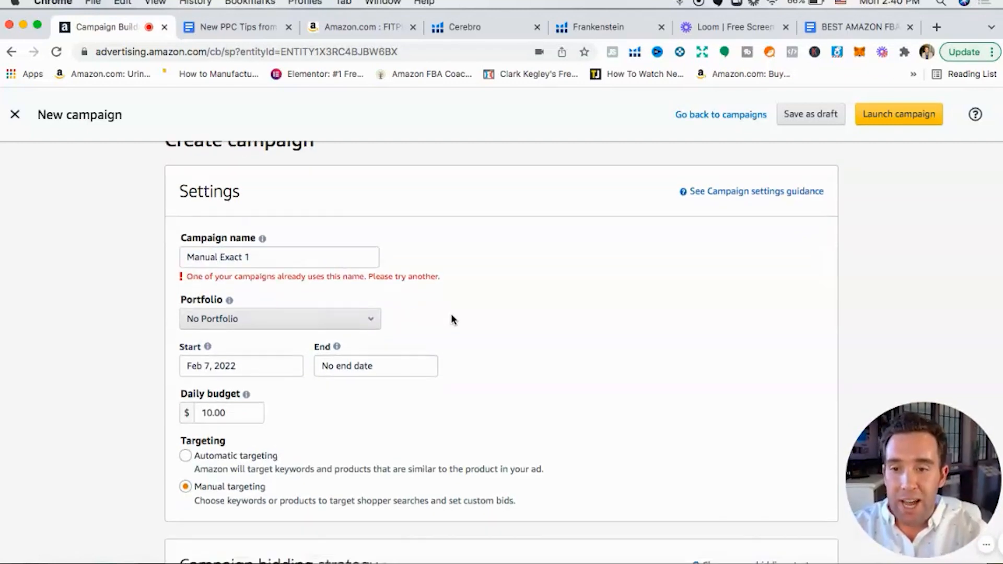
pyautogui.click(264, 252)
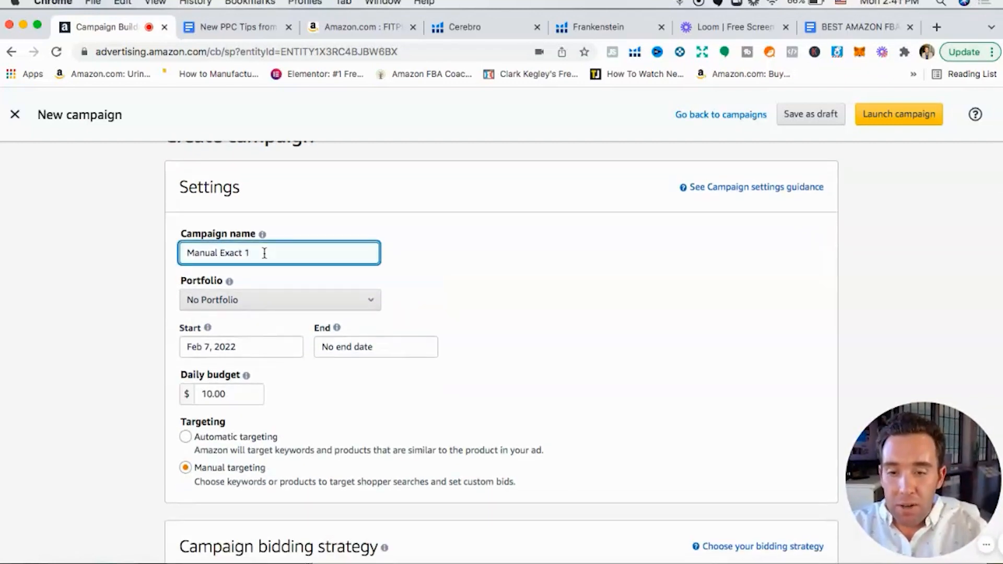
pyautogui.write('1')
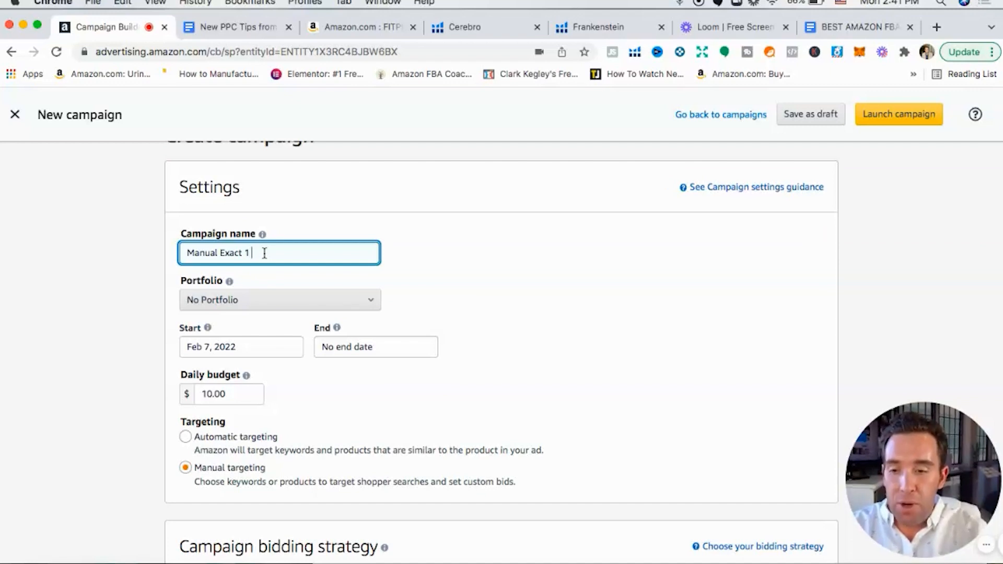
pyautogui.click(478, 298)
pyautogui.scroll(-2, 478, 299)
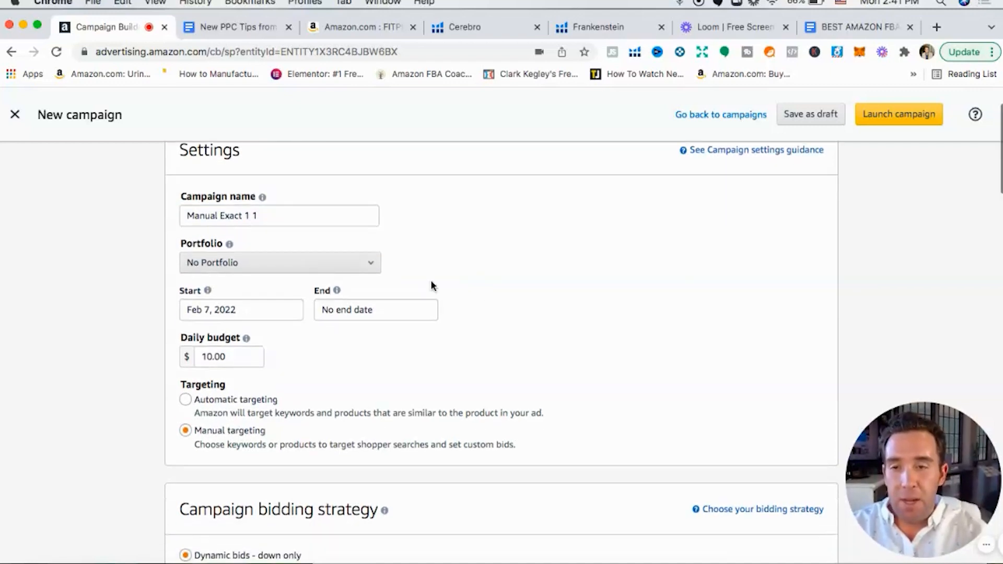
# - Set the campaign's daily budget to $25.00
pyautogui.scroll(-1, 484, 319)
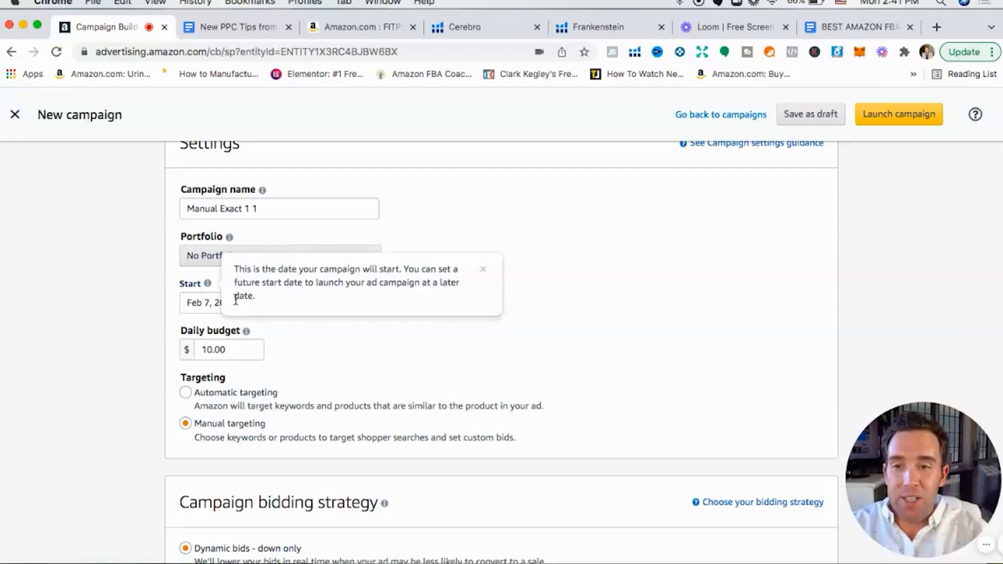
pyautogui.click(229, 351)
pyautogui.press('BackSpace')
pyautogui.press('BackSpace')
pyautogui.press('BackSpace')
pyautogui.press('BackSpace')
pyautogui.press('BackSpace')
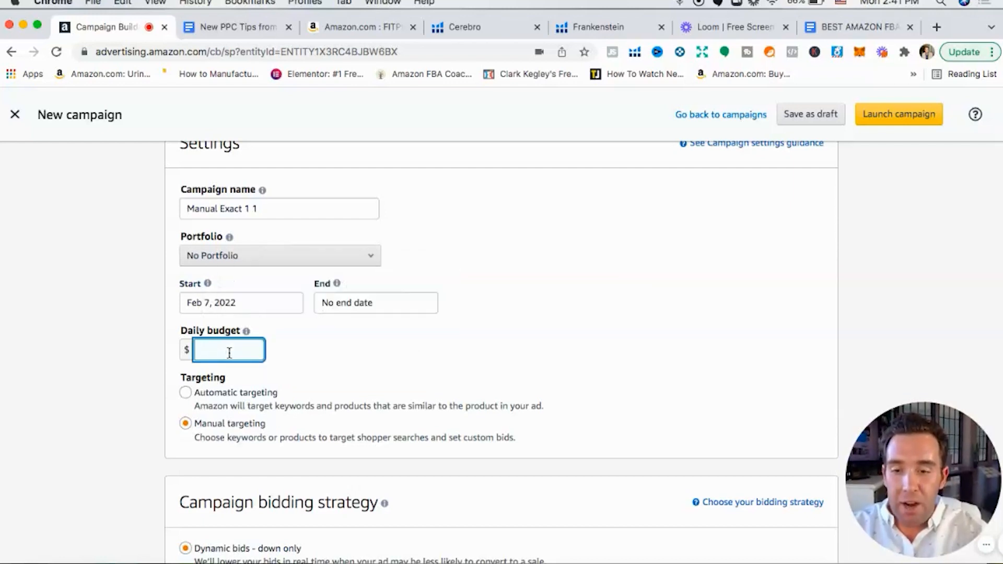
pyautogui.write('25')
pyautogui.click(361, 360)
pyautogui.scroll(-3, 361, 360)
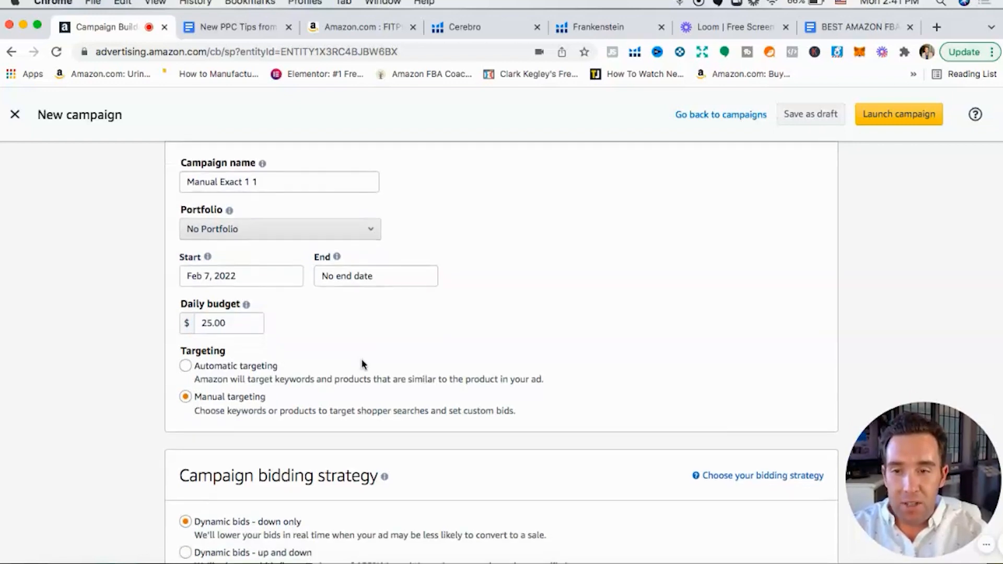
pyautogui.scroll(-1, 485, 405)
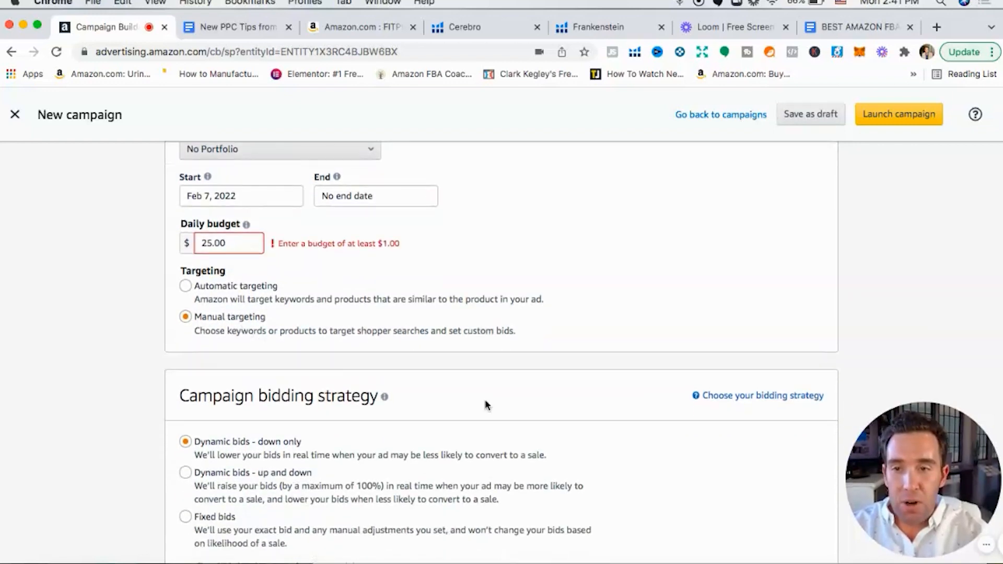
# - Set the campaign bidding strategy to "Dynamic bids - up and down"
pyautogui.scroll(-3, 313, 376)
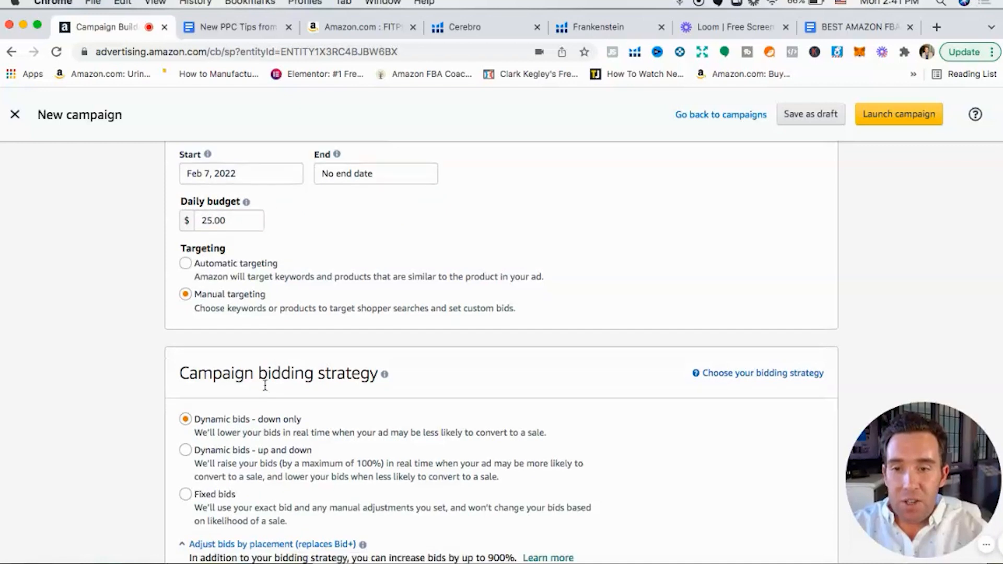
pyautogui.click(248, 391)
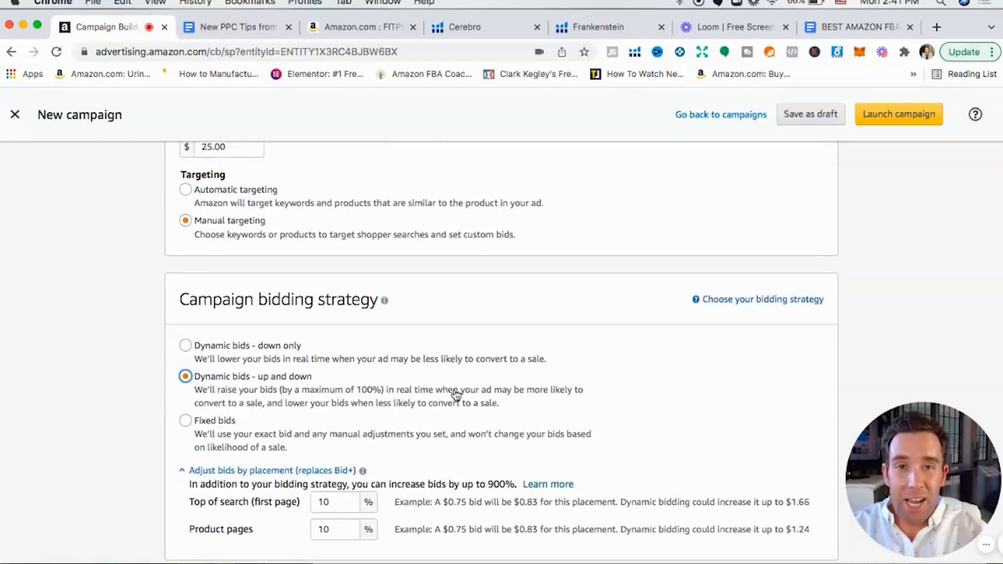
pyautogui.scroll(-5, 456, 394)
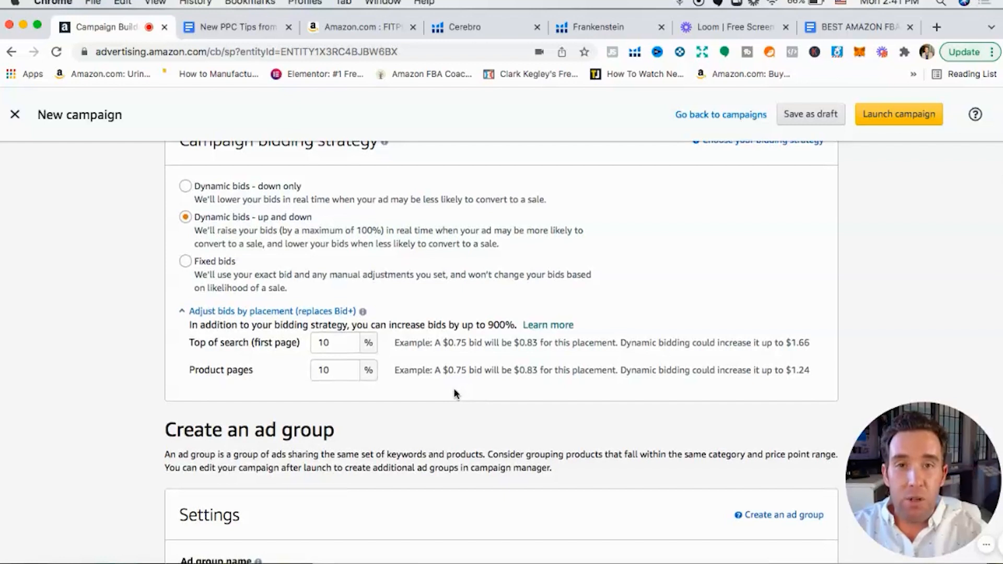
# - Set the placement bid adjustments to 101% for top of search (first page) and 51% for product pages
pyautogui.scroll(-1, 456, 394)
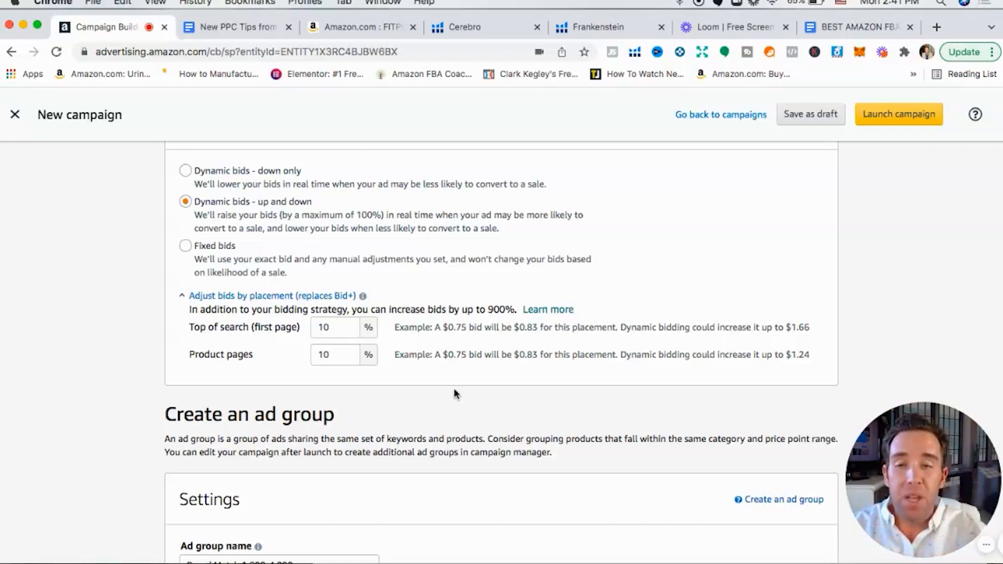
pyautogui.click(328, 327)
pyautogui.write('0')
pyautogui.click(330, 356)
pyautogui.write('50')
pyautogui.click(480, 375)
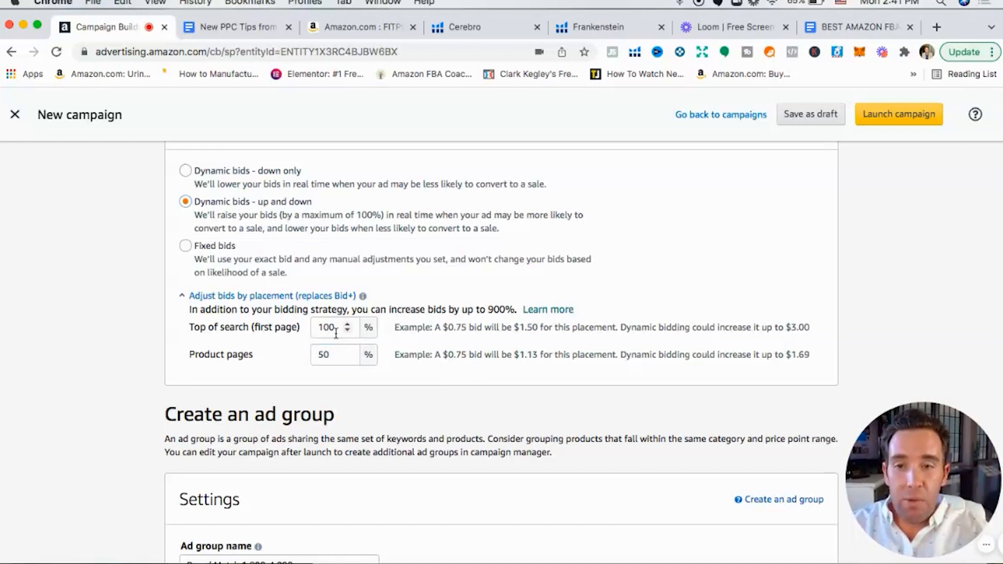
pyautogui.click(337, 334)
pyautogui.write('1')
pyautogui.click(474, 396)
pyautogui.click(327, 358)
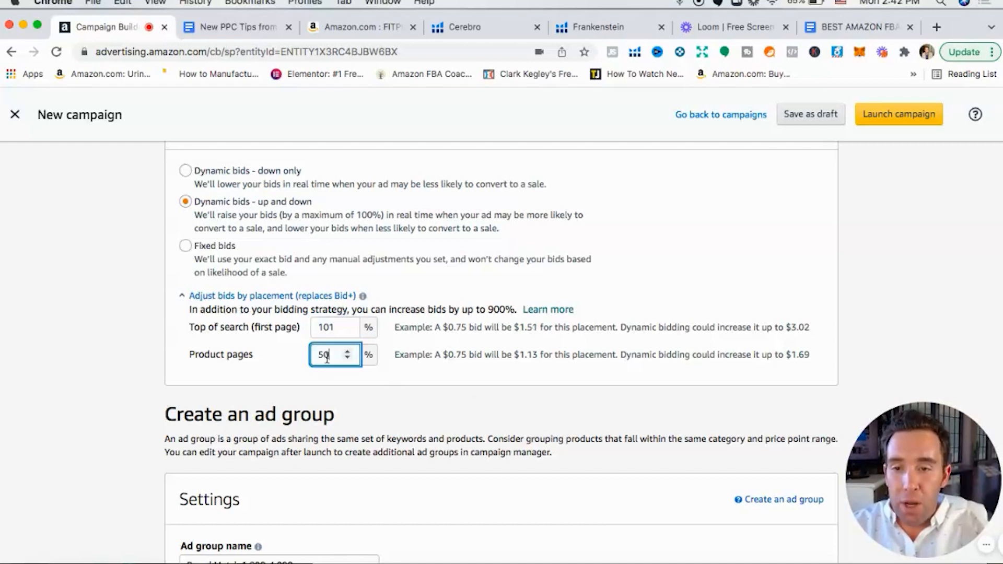
pyautogui.click(434, 404)
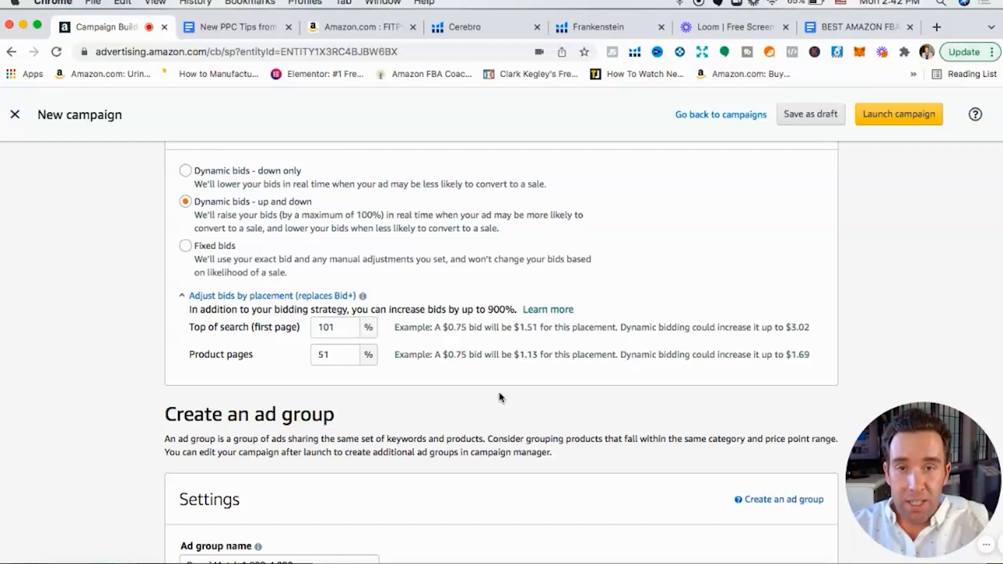
# - Replace the ad group name "Broad Match 1 800-4,000" in the ad group settings
pyautogui.scroll(-4, 499, 398)
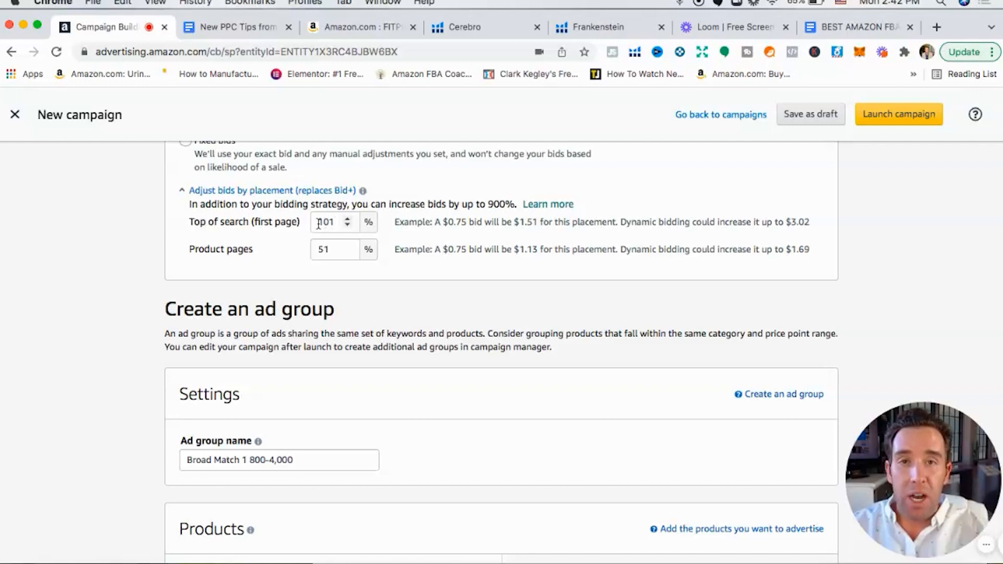
pyautogui.scroll(-1, 386, 374)
pyautogui.moveTo(288, 435); pyautogui.dragTo(173, 436)
# - Change the match type for entered keywords from broad to exact in keyword targeting
pyautogui.scroll(-6, 502, 431)
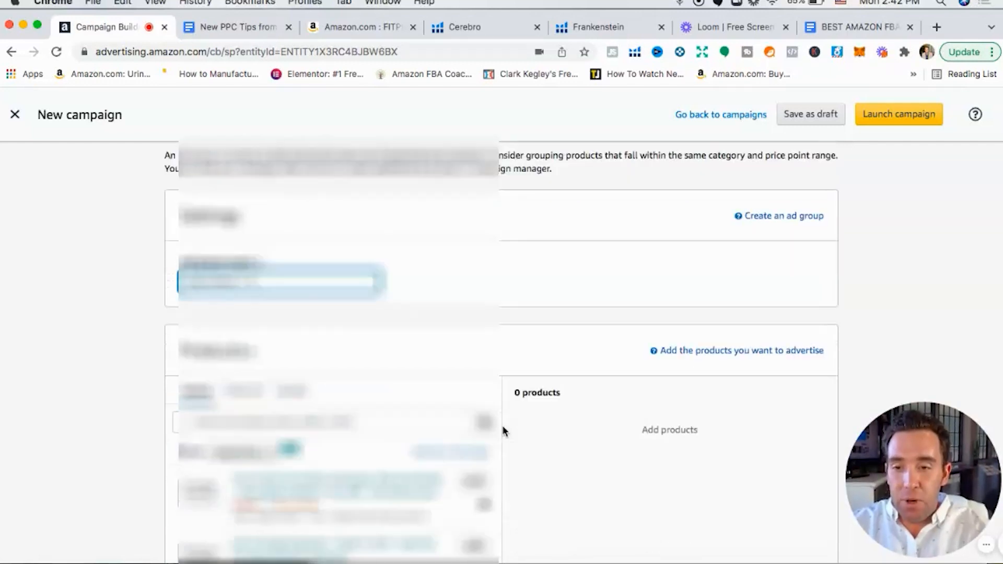
pyautogui.scroll(-20, 503, 431)
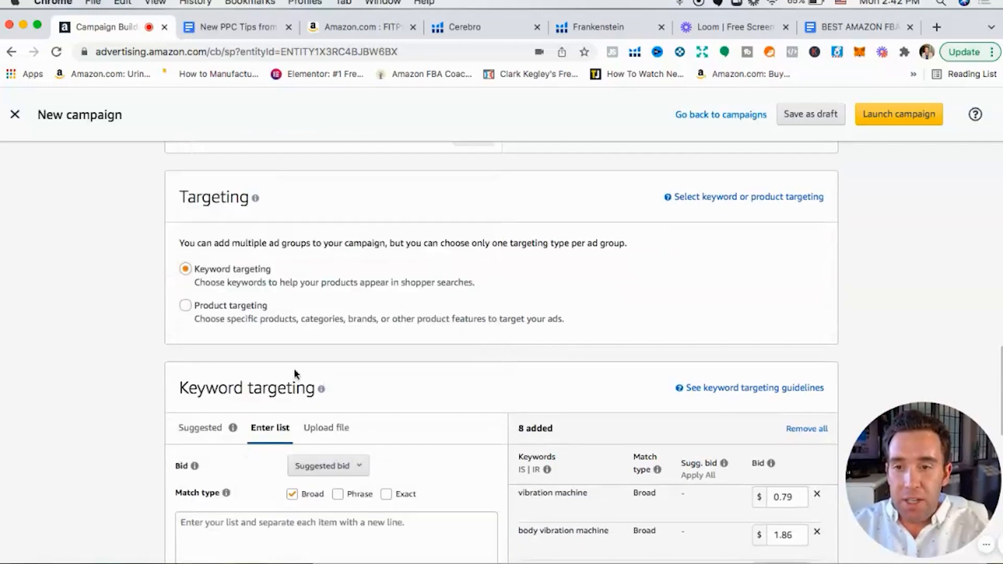
pyautogui.scroll(-7, 503, 266)
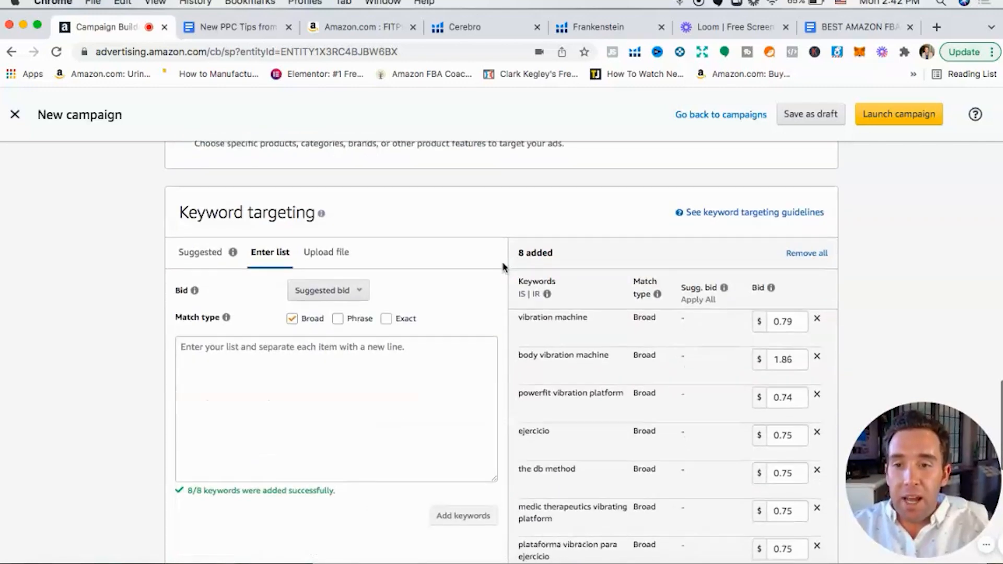
pyautogui.click(291, 319)
pyautogui.click(387, 319)
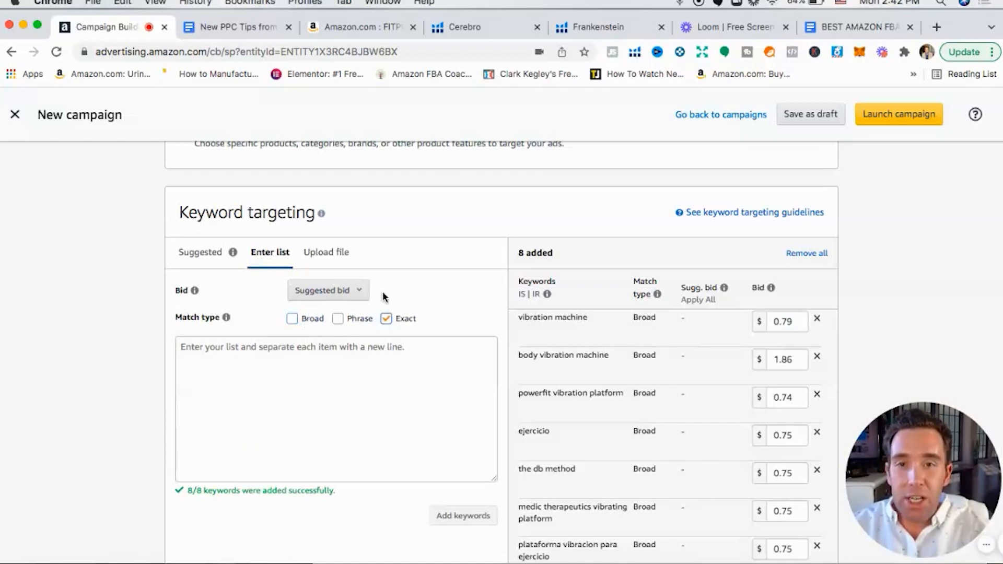
# - Copy "Vibration Plate Exercise Machine" from the FITPULSE product listing title and paste it into the campaign's keyword list
pyautogui.click(335, 355)
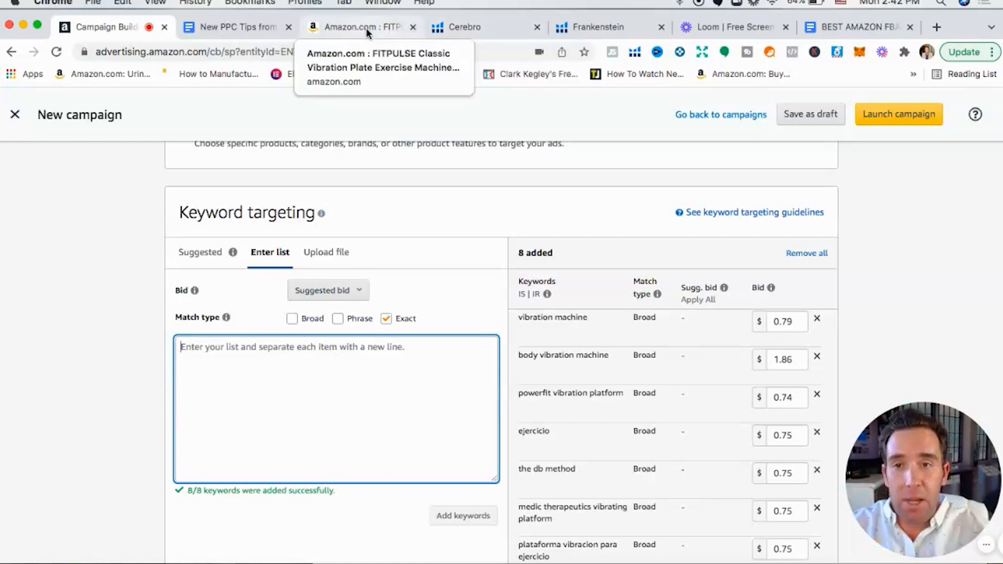
pyautogui.click(366, 27)
pyautogui.scroll(-1, 650, 296)
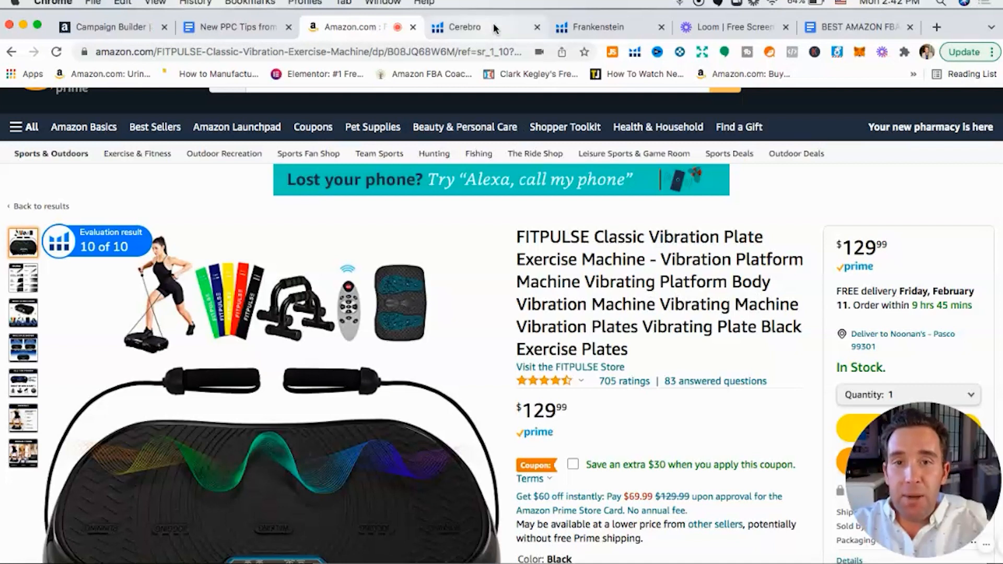
pyautogui.moveTo(661, 238); pyautogui.dragTo(647, 261)
pyautogui.rightClick(667, 241)
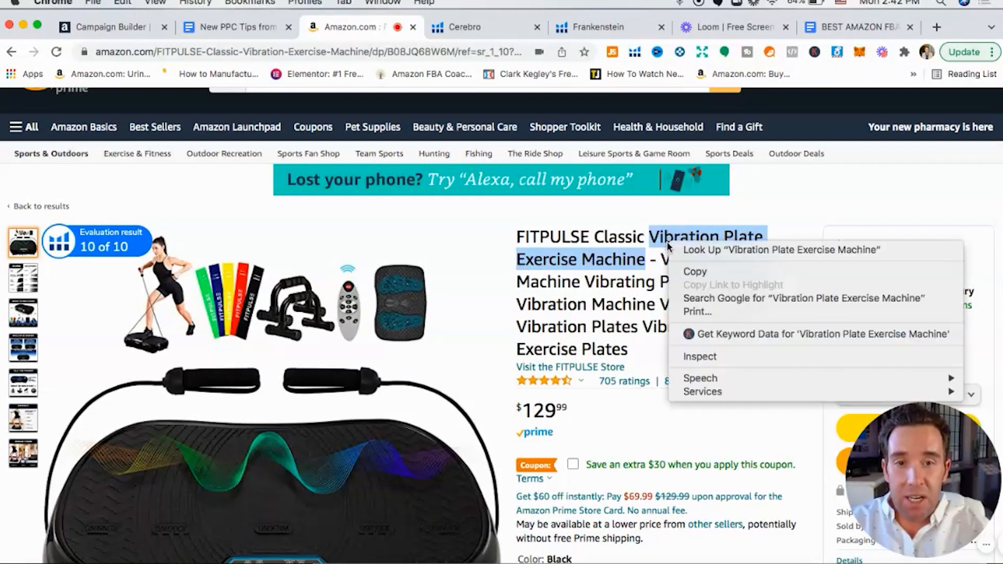
pyautogui.click(692, 272)
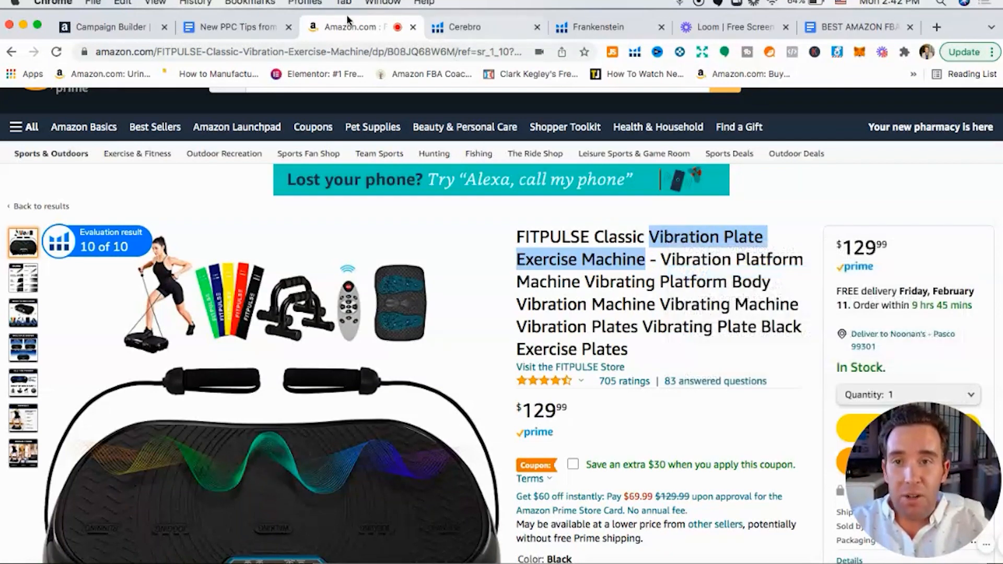
pyautogui.click(115, 26)
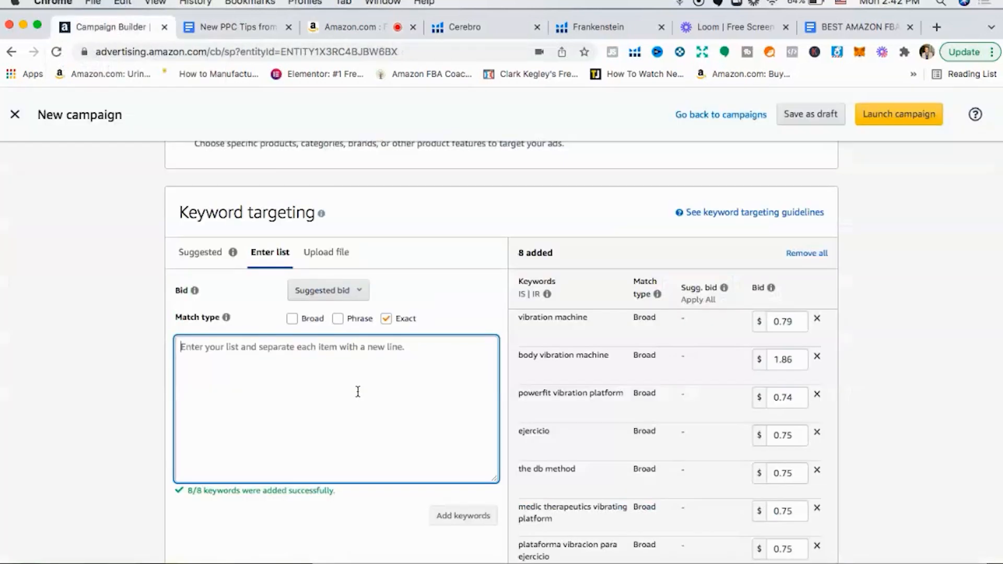
pyautogui.rightClick(259, 345)
pyautogui.click(286, 437)
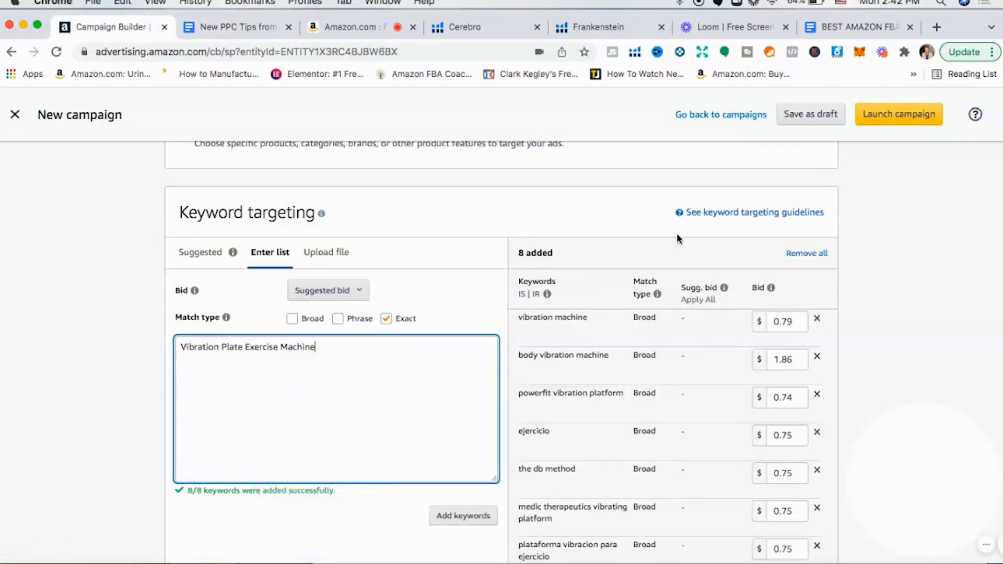
# - Remove all existing broad keywords and add "vibration plate exercise machine" as an exact keyword with a $0.75 bid
pyautogui.click(801, 249)
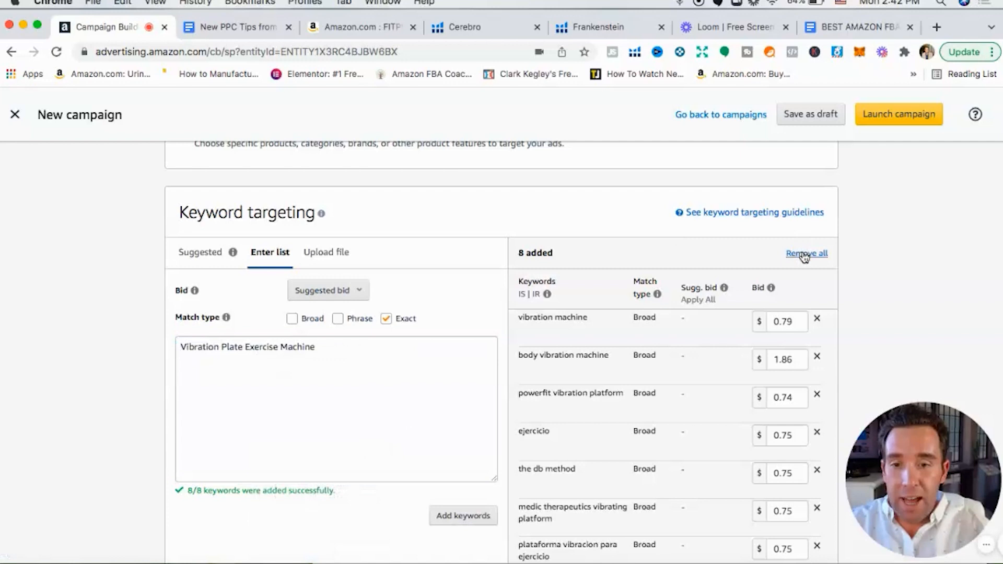
pyautogui.click(462, 521)
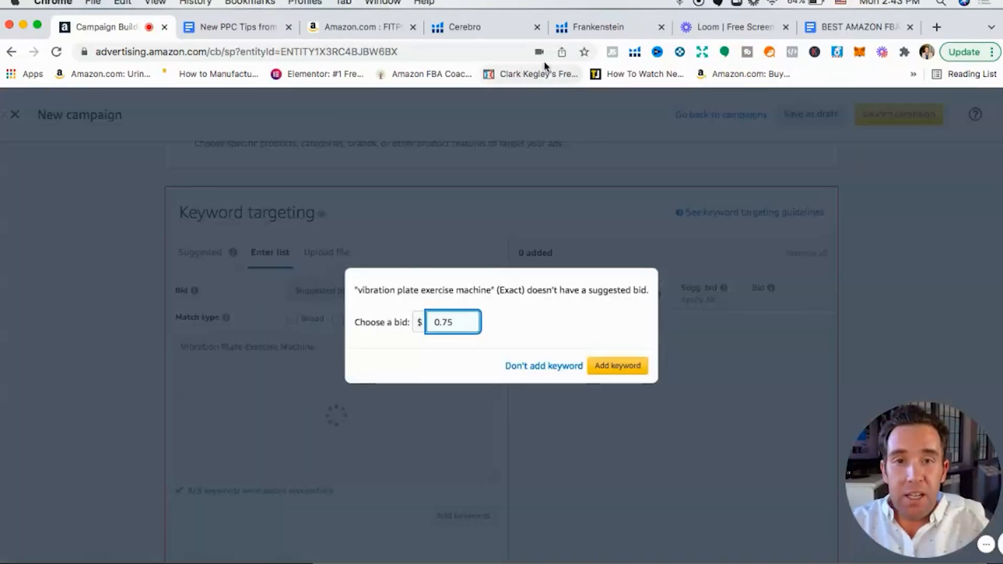
pyautogui.click(601, 365)
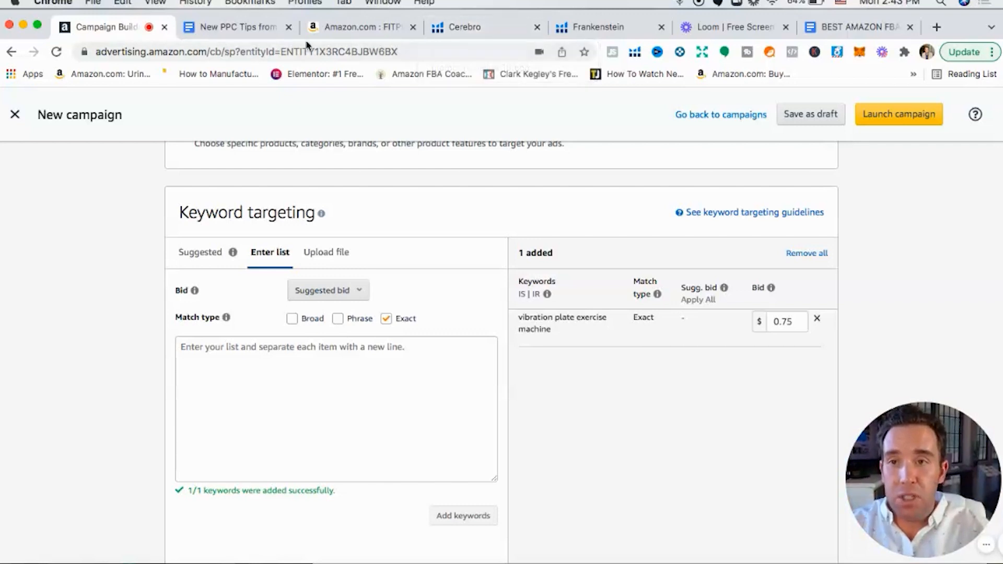
# - Copy "Vibration Platform Machine" from the FITPULSE listing title and add it as an exact keyword with a $0.75 bid
pyautogui.click(349, 30)
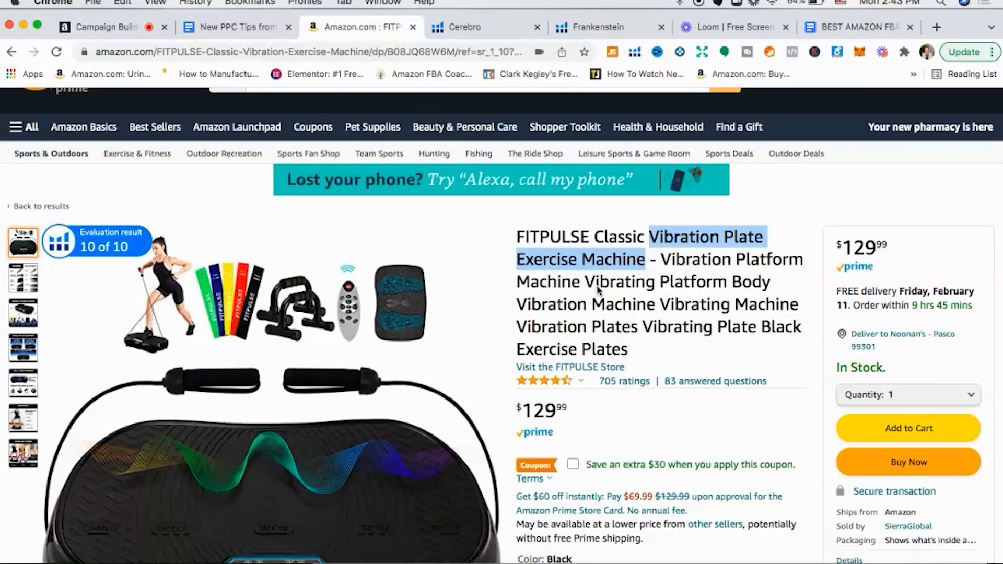
pyautogui.click(662, 256)
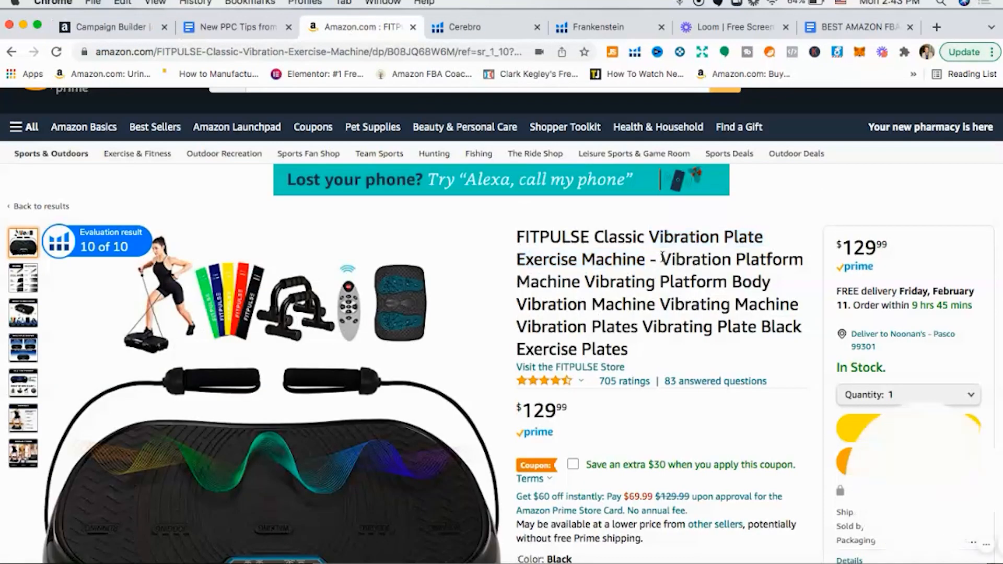
pyautogui.moveTo(660, 259); pyautogui.dragTo(578, 282)
pyautogui.rightClick(565, 286)
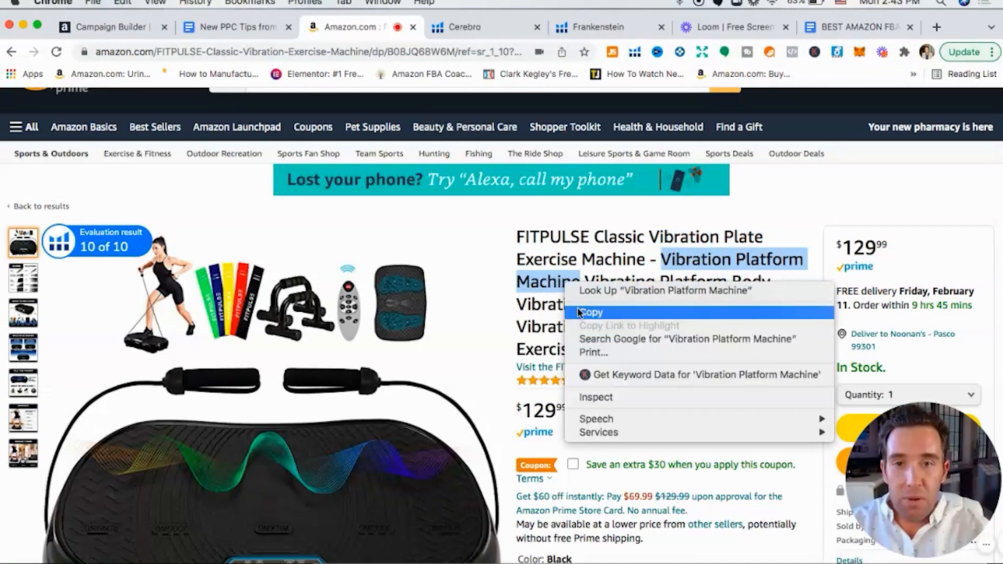
pyautogui.click(577, 310)
pyautogui.click(135, 31)
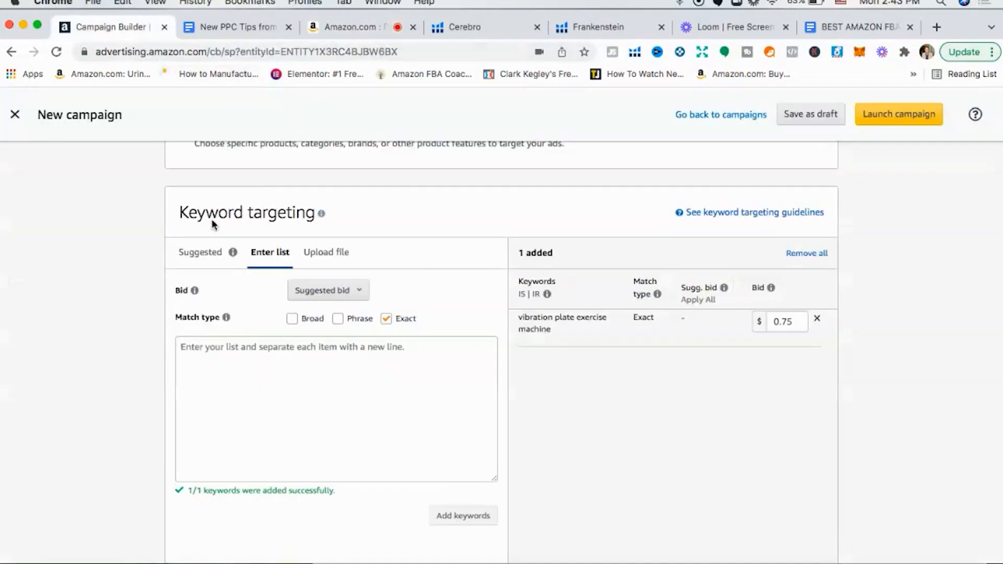
pyautogui.rightClick(242, 360)
pyautogui.click(275, 451)
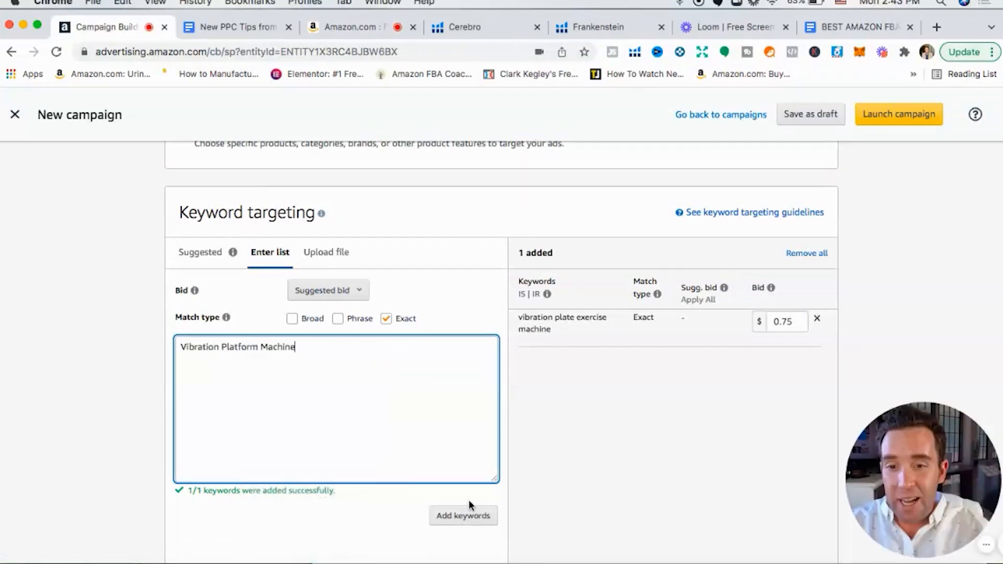
pyautogui.click(464, 515)
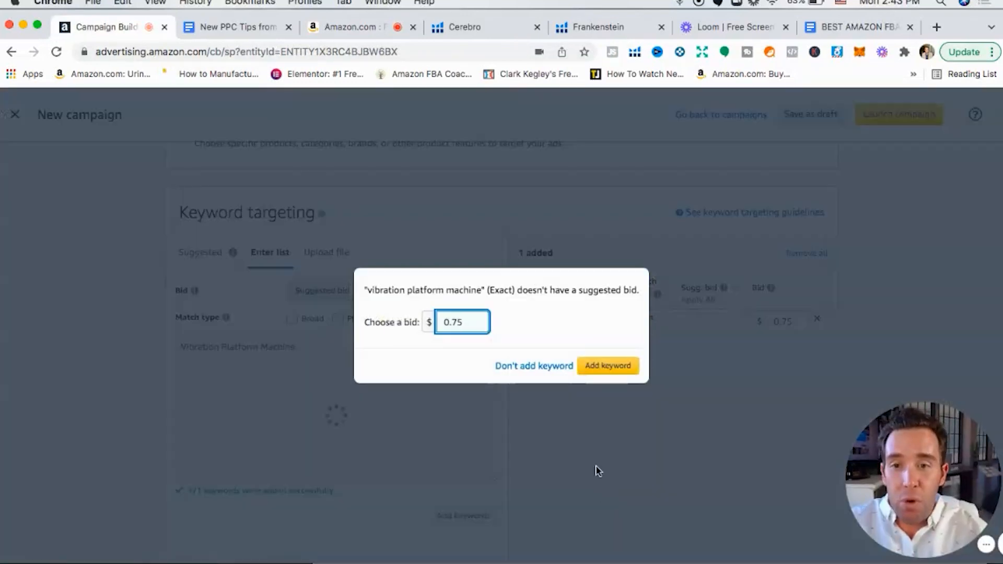
pyautogui.click(608, 373)
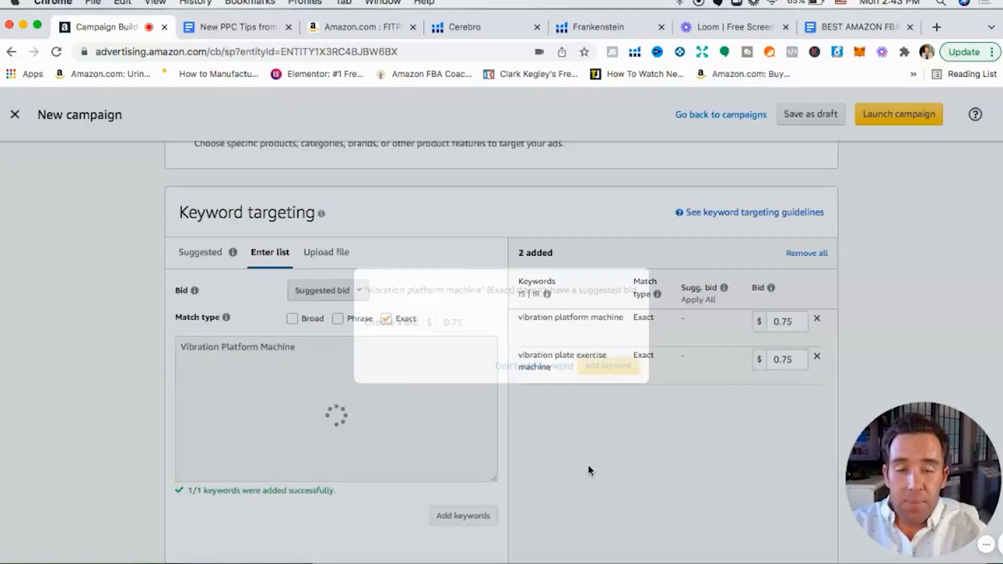
# - Set the bid for the exact keyword "vibration platform machine" to $2.12
pyautogui.scroll(-1, 553, 481)
pyautogui.scroll(-2, 552, 481)
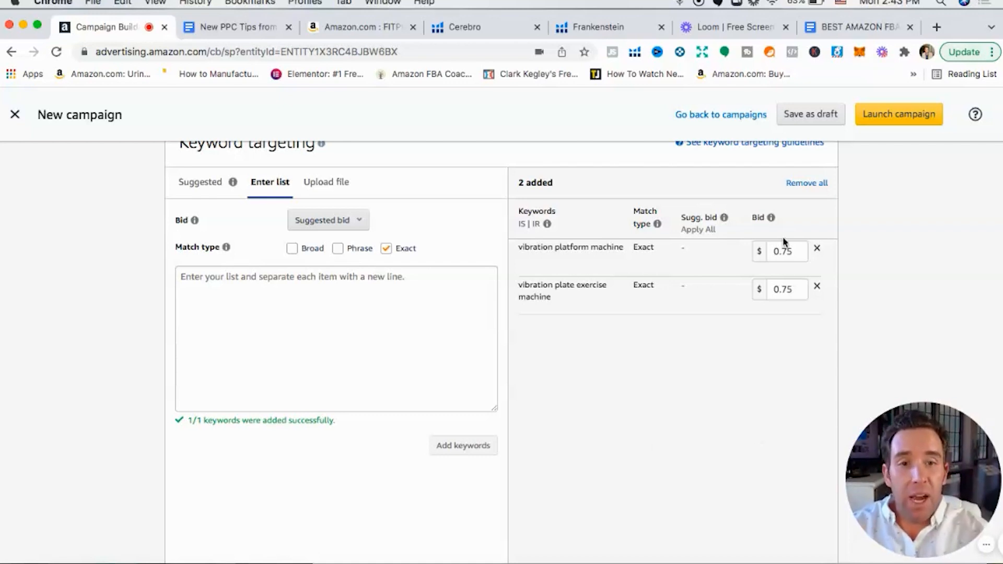
pyautogui.click(793, 254)
pyautogui.write('1.75')
pyautogui.click(828, 254)
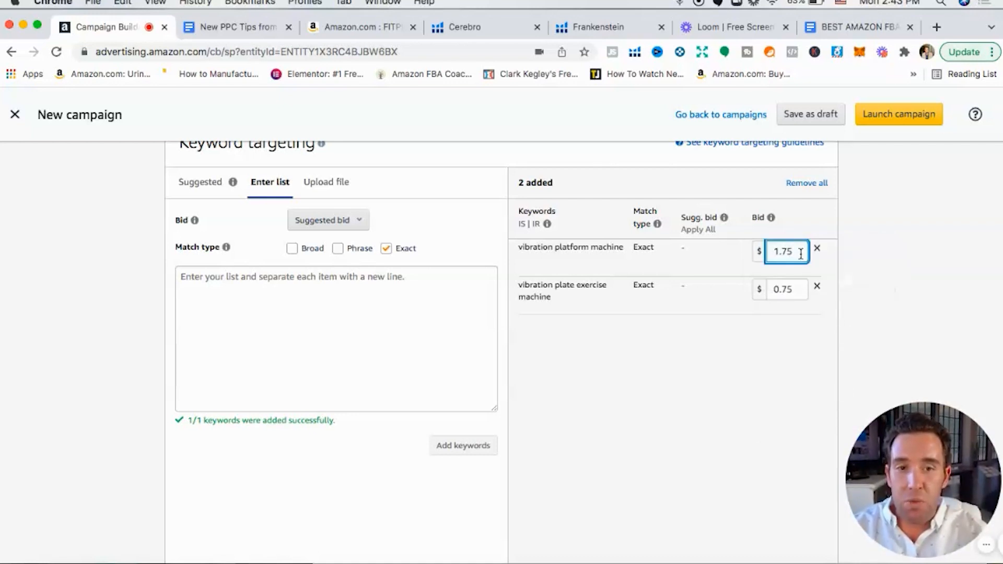
pyautogui.doubleClick(791, 253)
pyautogui.press('BackSpace')
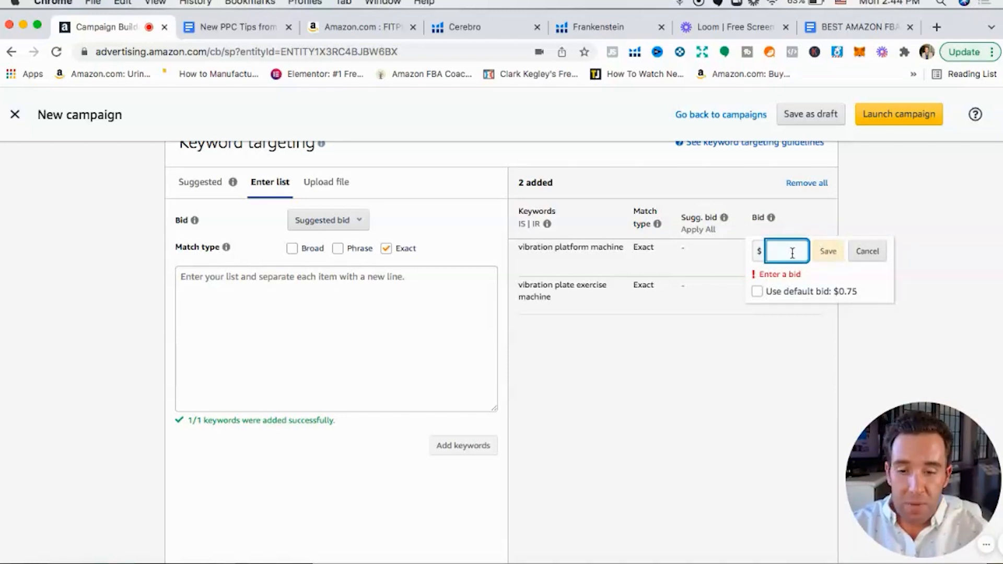
pyautogui.write('2.12')
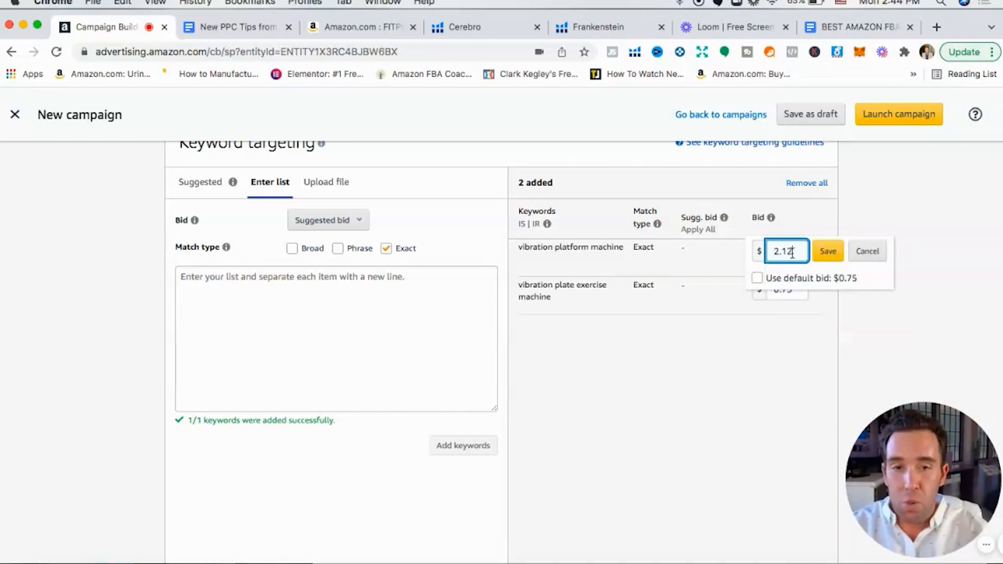
pyautogui.click(827, 251)
# - Set the bid for the exact keyword "vibration plate exercise machine" to $1.15
pyautogui.click(794, 290)
pyautogui.doubleClick(795, 290)
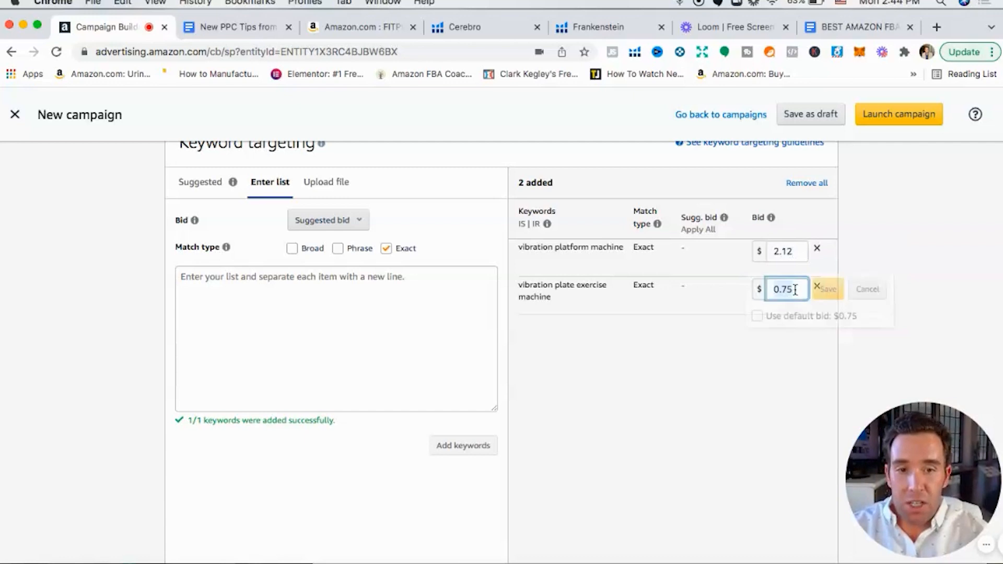
pyautogui.press('BackSpace')
pyautogui.write('1.12')
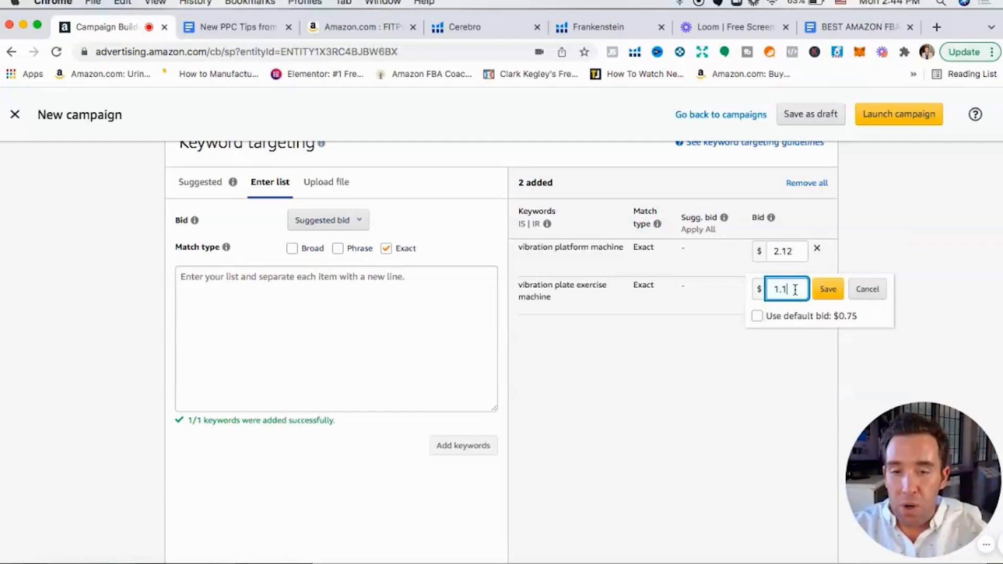
pyautogui.press('BackSpace')
pyautogui.write('5')
pyautogui.click(840, 354)
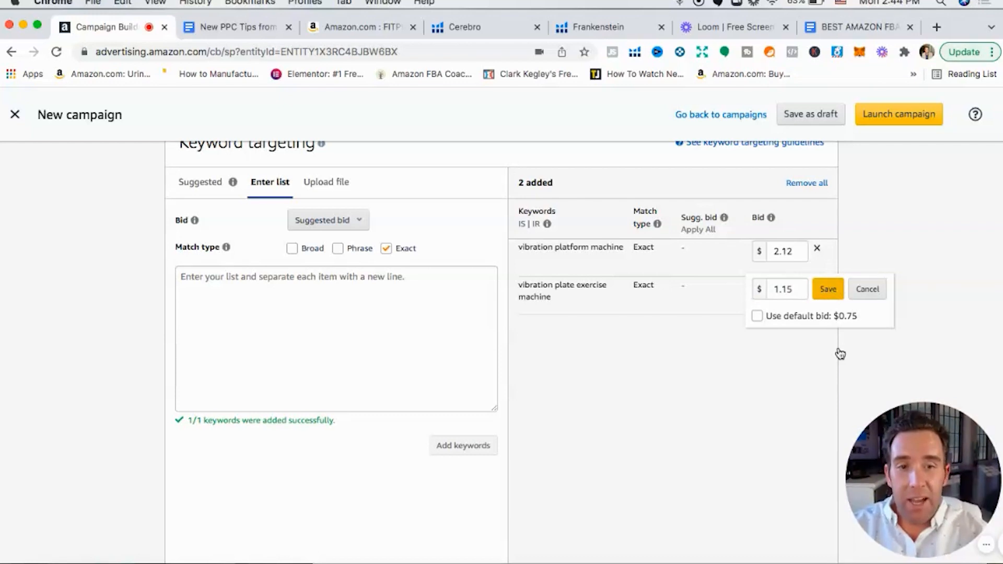
pyautogui.click(835, 421)
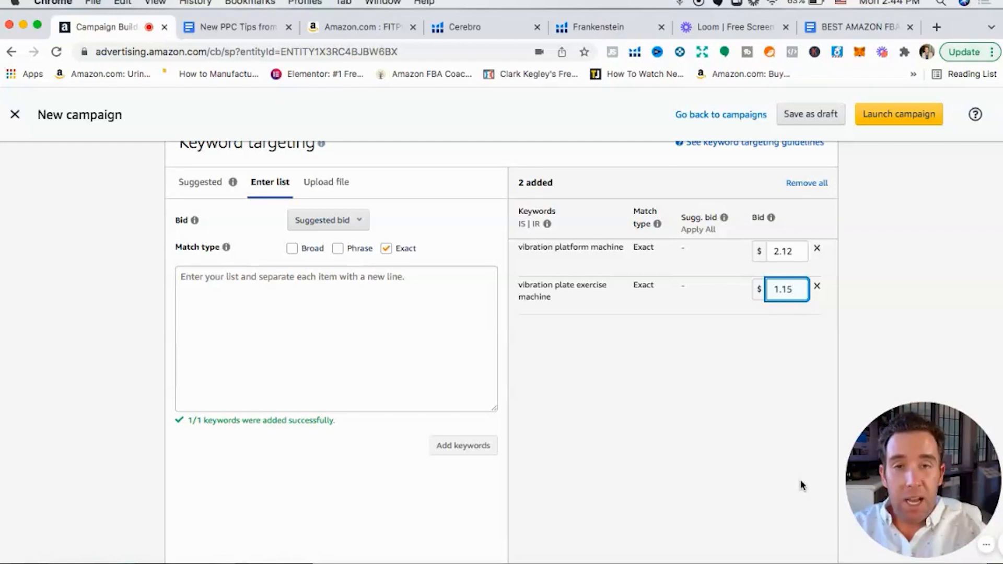
# - Review the two highest-volume vibration plate keyword phrases in the Helium 10 Cerebro results
pyautogui.click(470, 27)
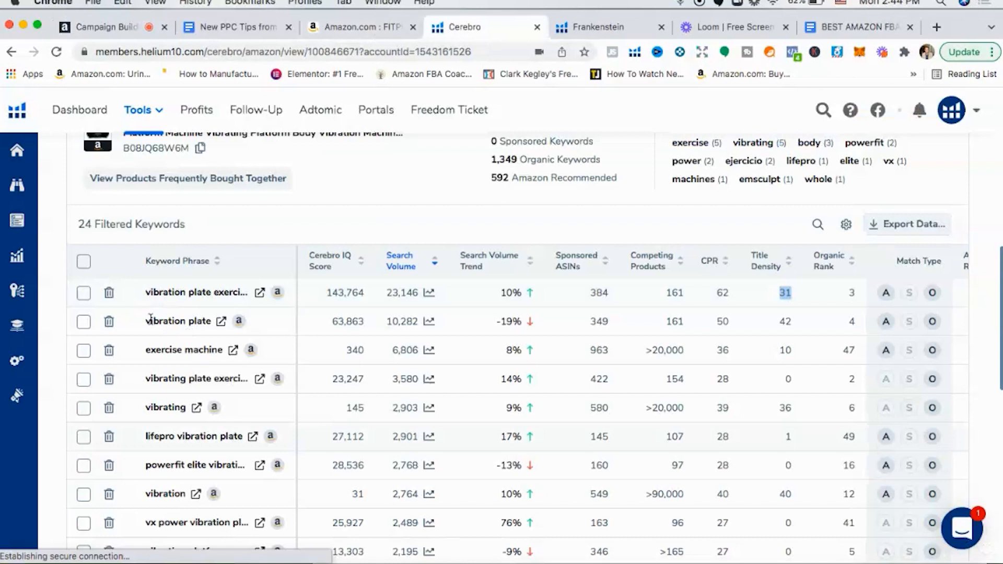
pyautogui.moveTo(146, 321); pyautogui.dragTo(211, 327)
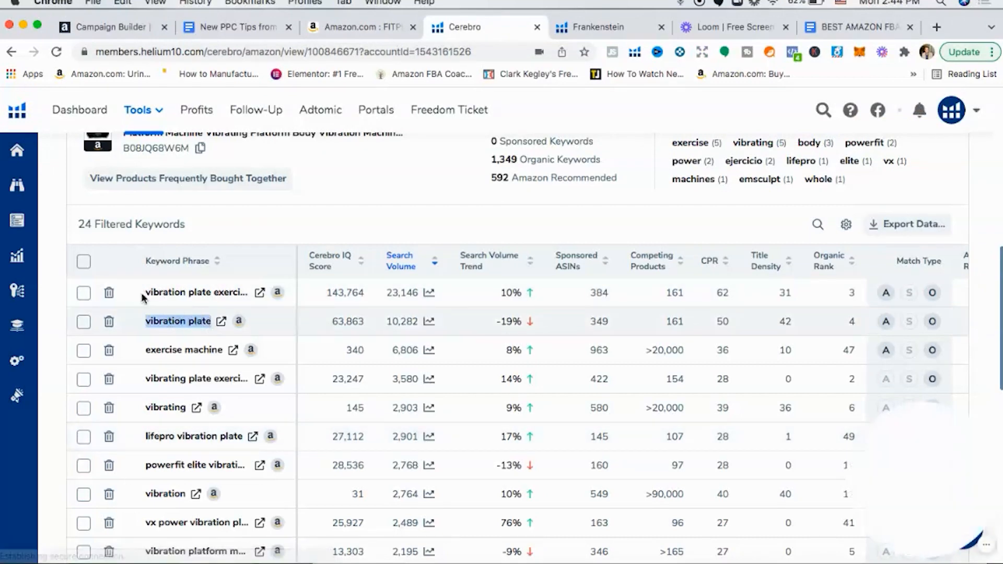
pyautogui.moveTo(147, 291); pyautogui.dragTo(239, 292)
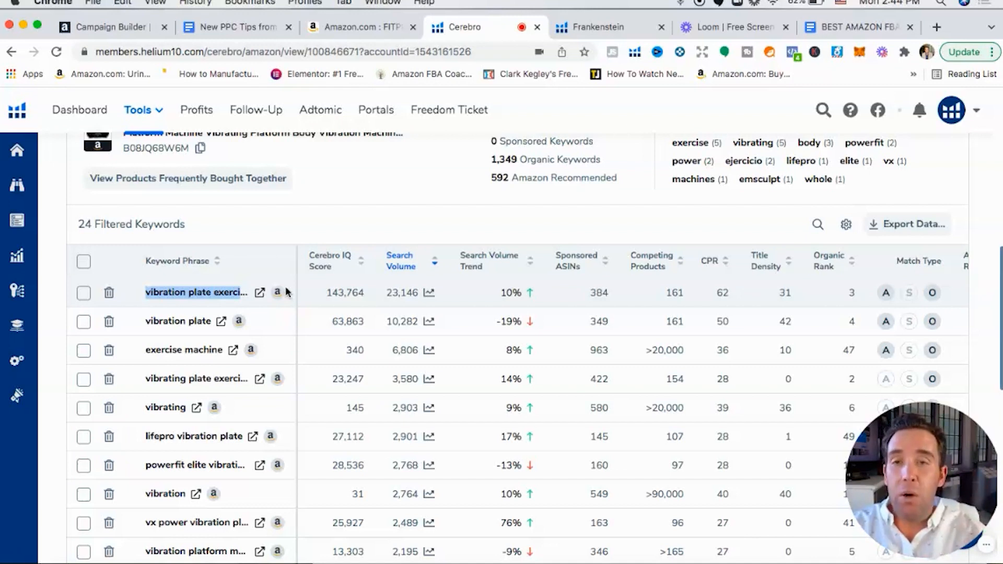
# - Switch back to Amazon Ads and examine the campaign's placement bid adjustments and the click-through rate for top of search
pyautogui.click(101, 31)
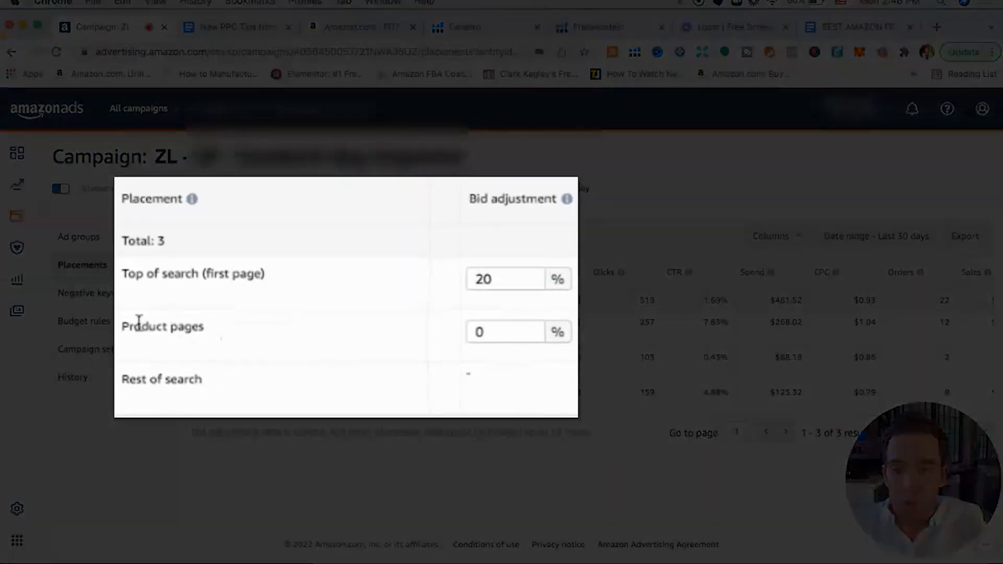
pyautogui.hscroll(1, 852, 299)
pyautogui.hscroll(-1, 852, 300)
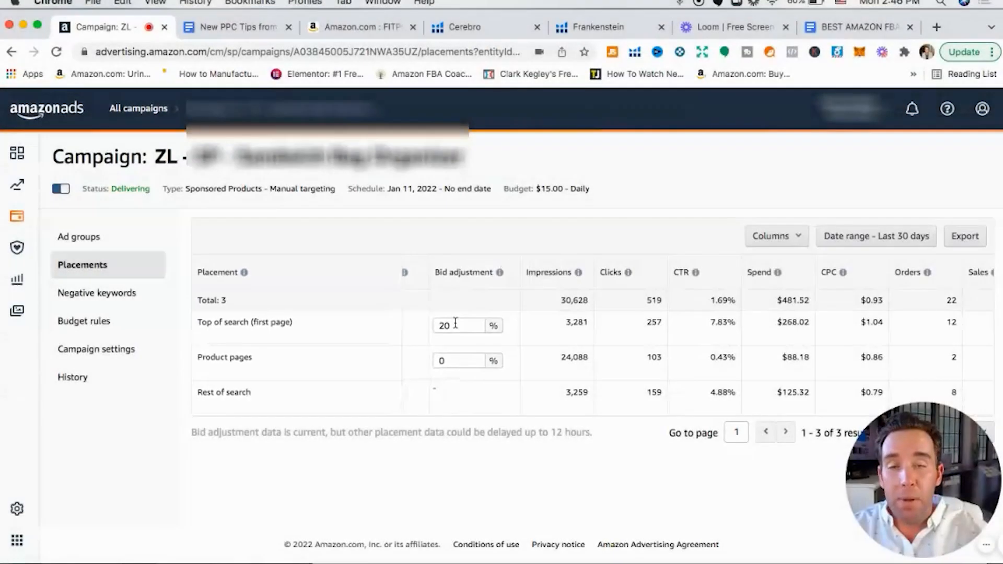
pyautogui.hscroll(2, 518, 326)
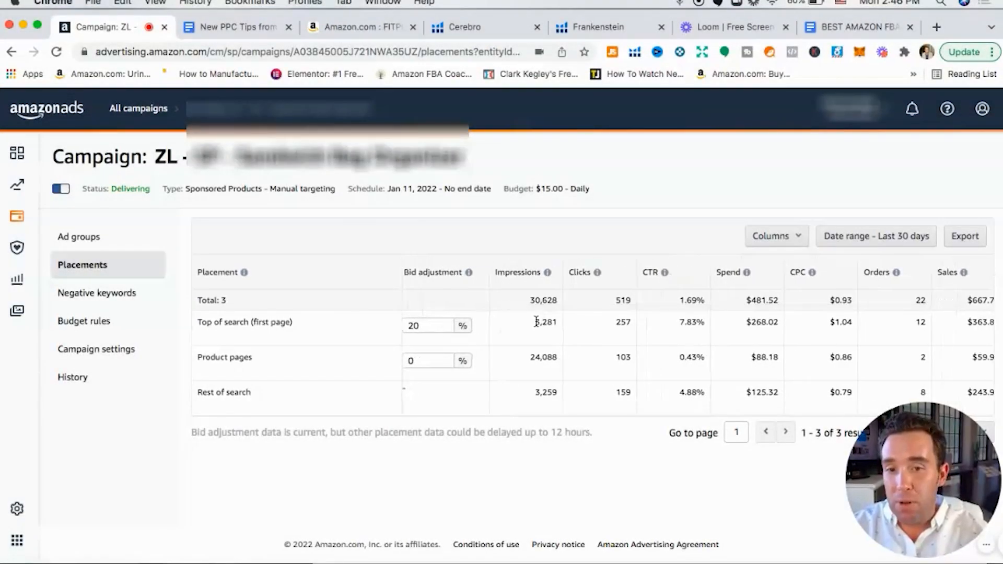
pyautogui.hscroll(3, 538, 322)
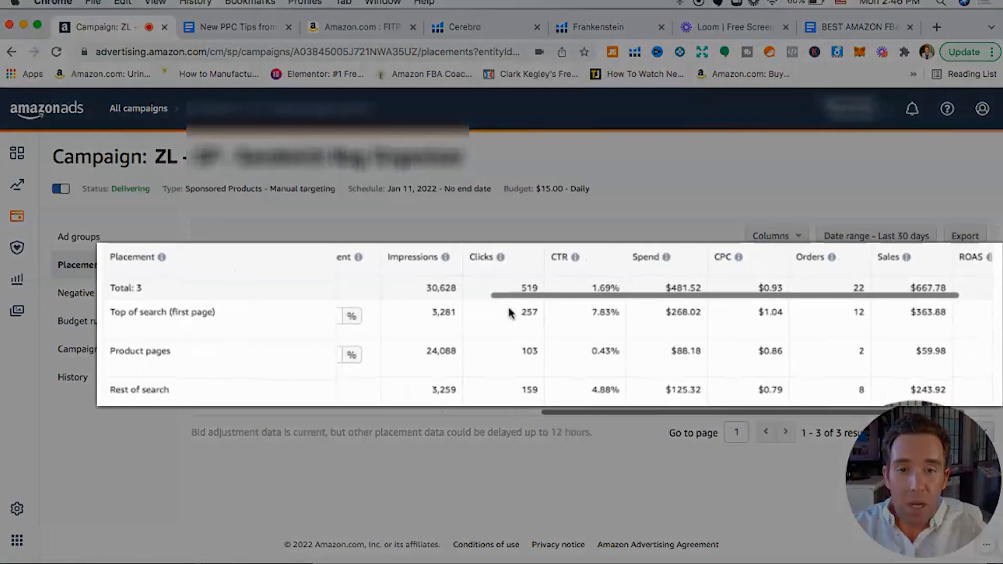
pyautogui.hscroll(2, 509, 312)
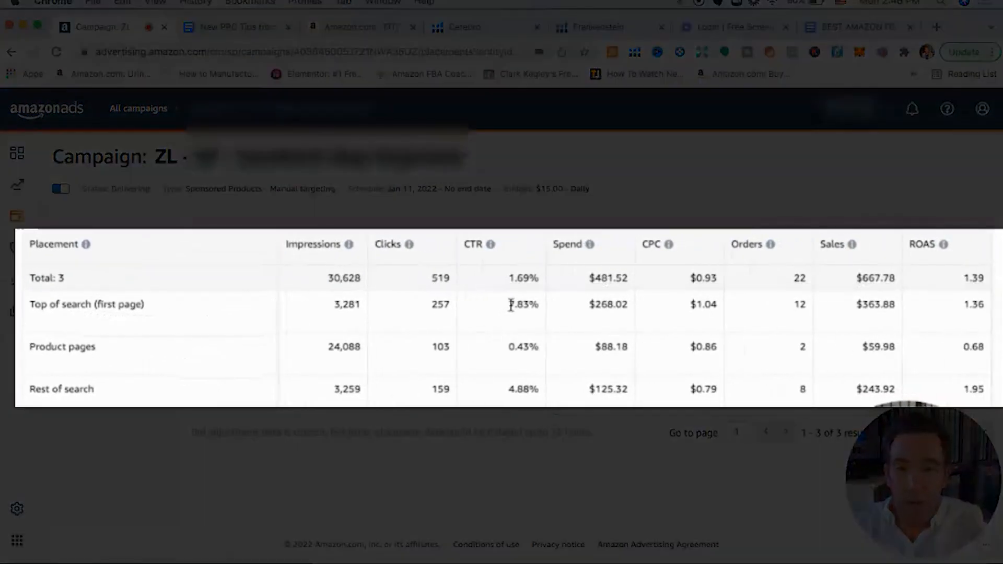
pyautogui.moveTo(509, 305); pyautogui.dragTo(545, 308)
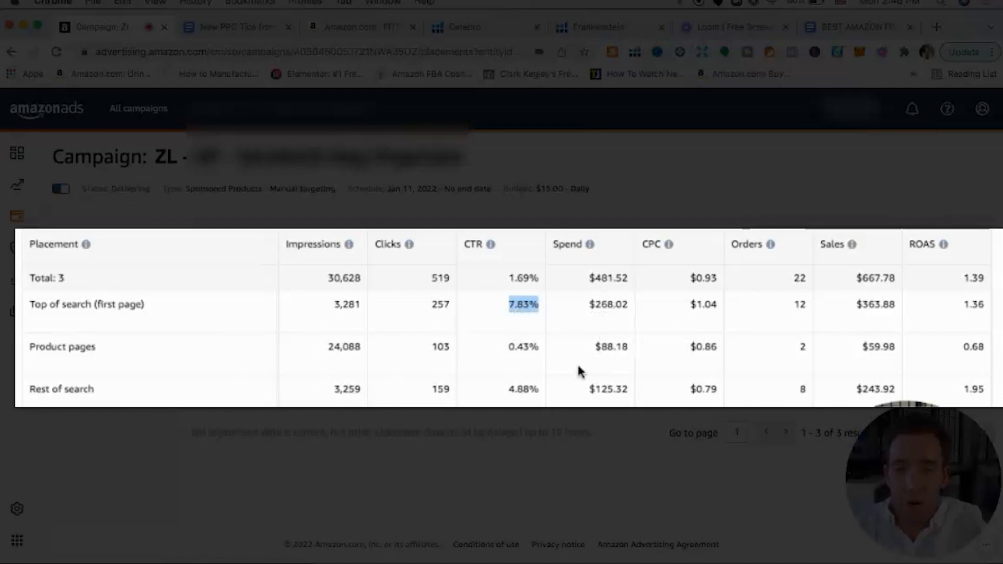
# - Compare clicks, spend, orders, sales and ROAS across the placements, including rest of search, against their bid adjustments
pyautogui.hscroll(-5, 597, 355)
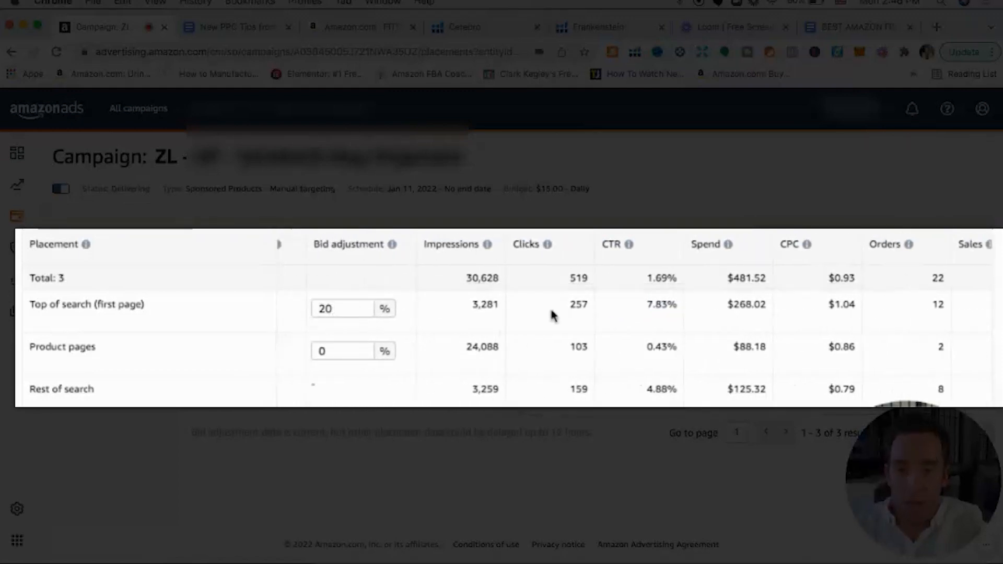
pyautogui.hscroll(2, 661, 348)
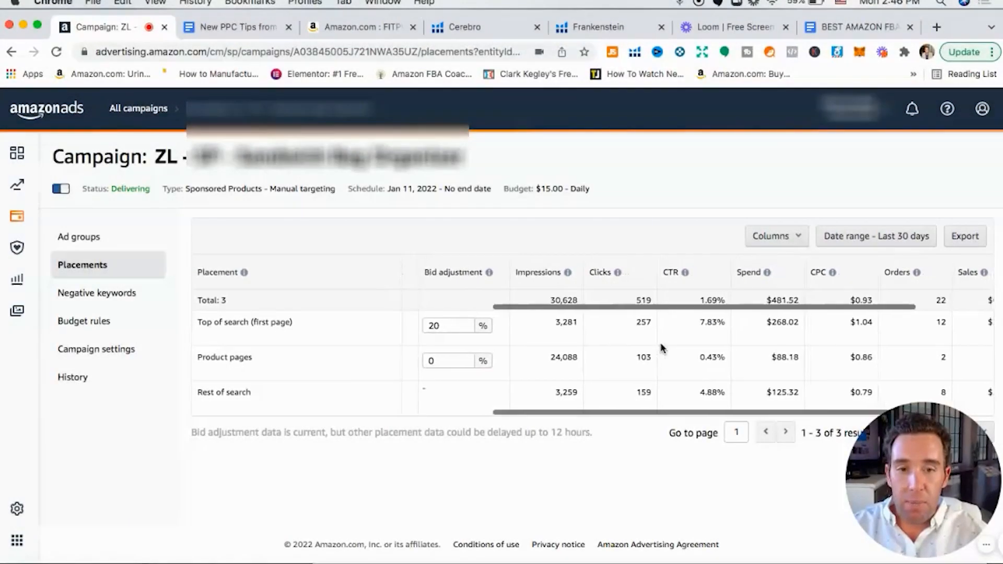
pyautogui.hscroll(2, 661, 348)
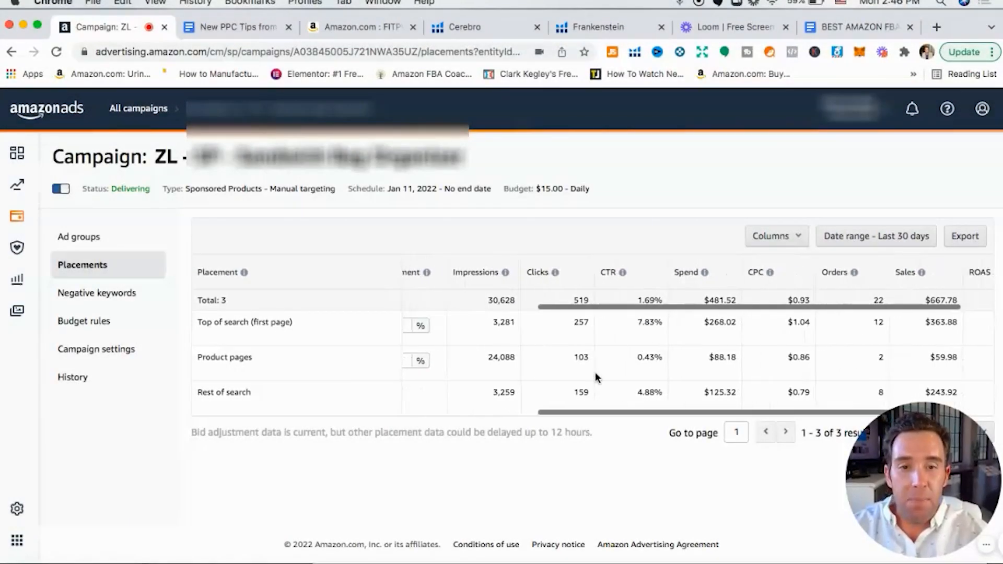
pyautogui.hscroll(1, 591, 365)
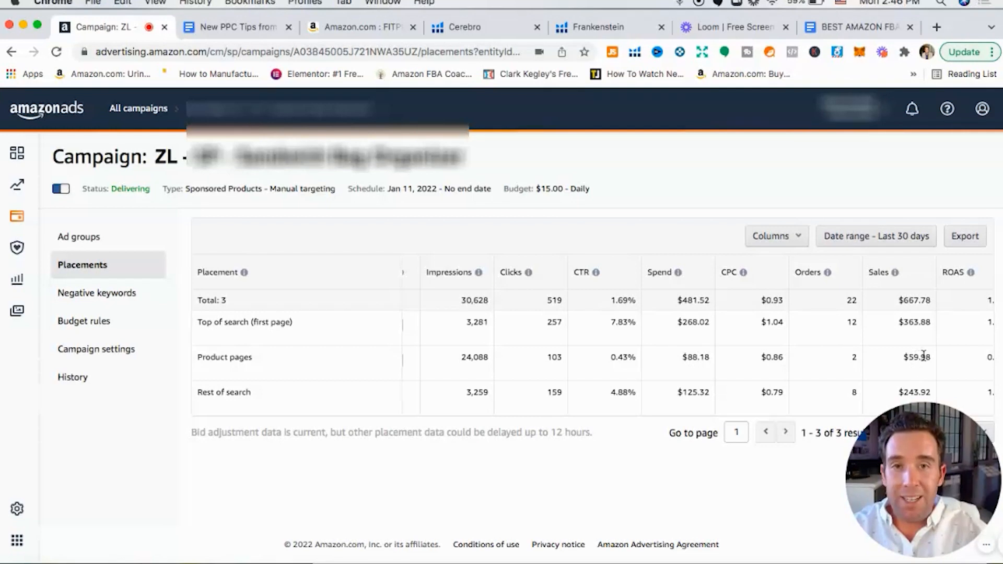
pyautogui.hscroll(-5, 588, 381)
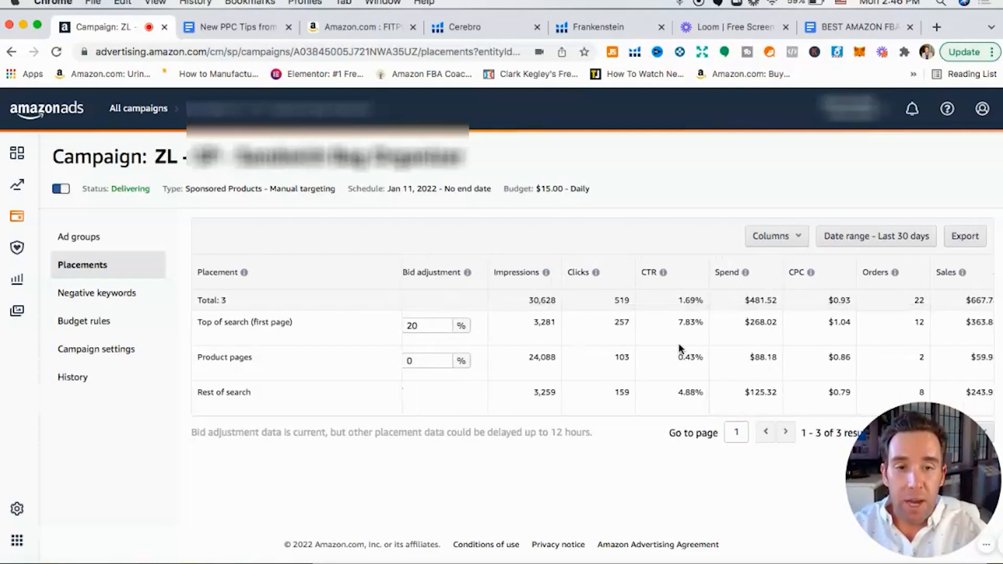
pyautogui.hscroll(4, 673, 353)
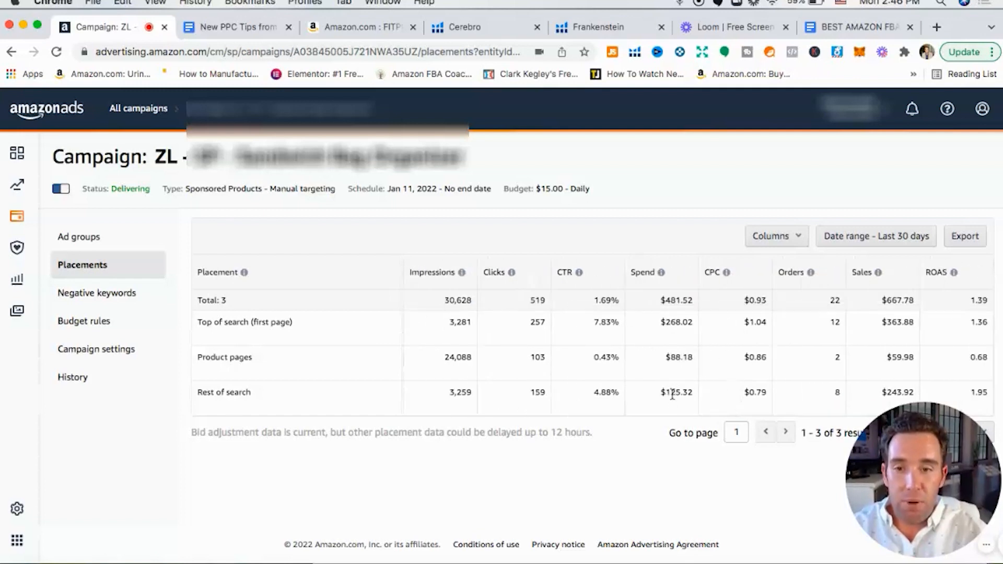
pyautogui.moveTo(197, 396); pyautogui.dragTo(260, 395)
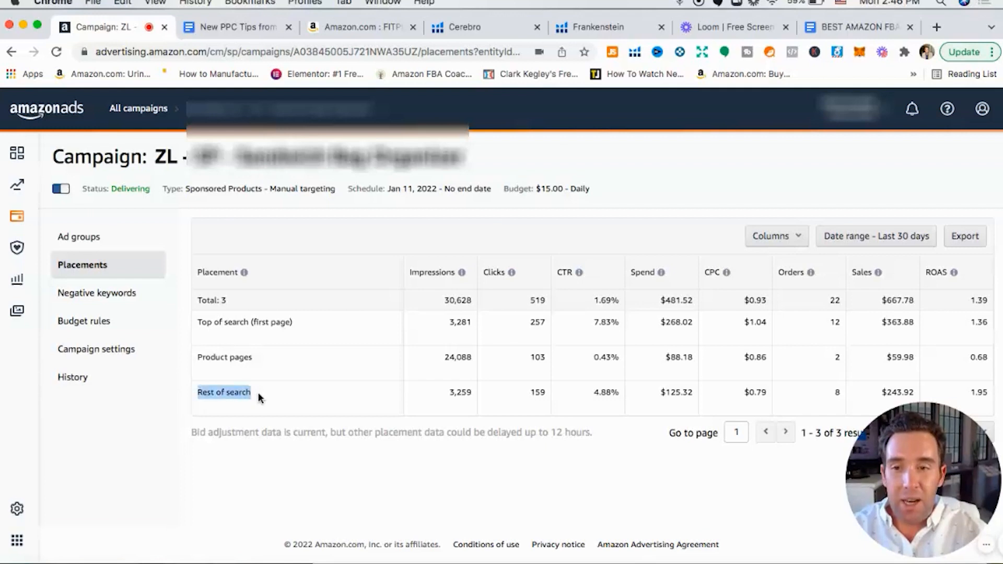
pyautogui.hscroll(-2, 461, 385)
pyautogui.hscroll(-3, 462, 385)
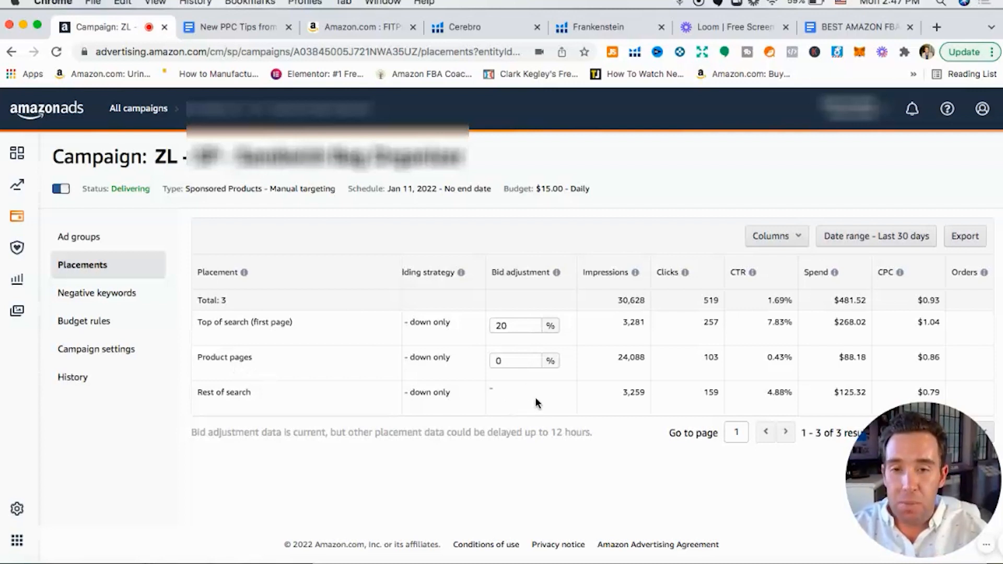
# - Open the campaign's ad groups and bring up the keyword targets of its only ad group
pyautogui.click(94, 243)
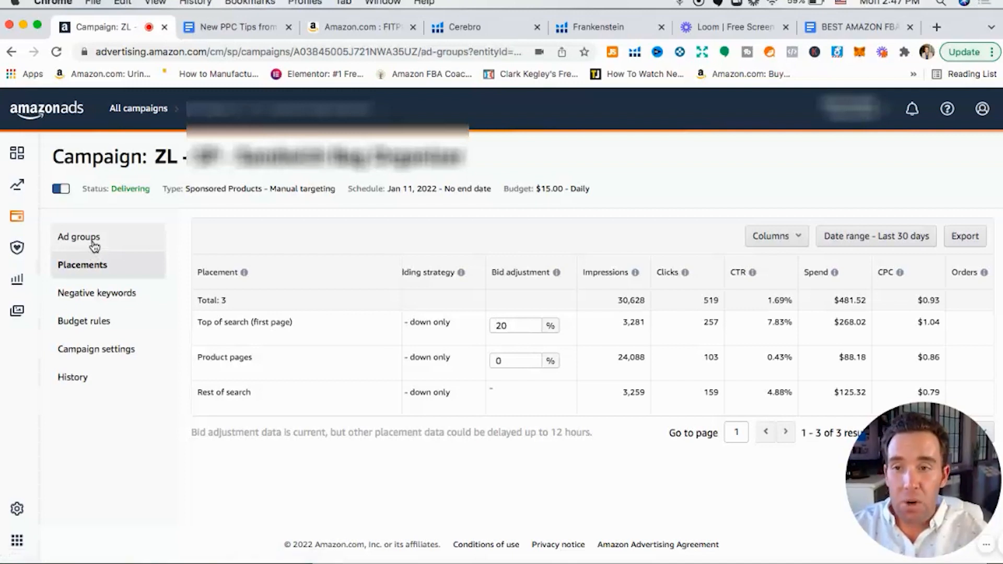
pyautogui.scroll(-4, 445, 496)
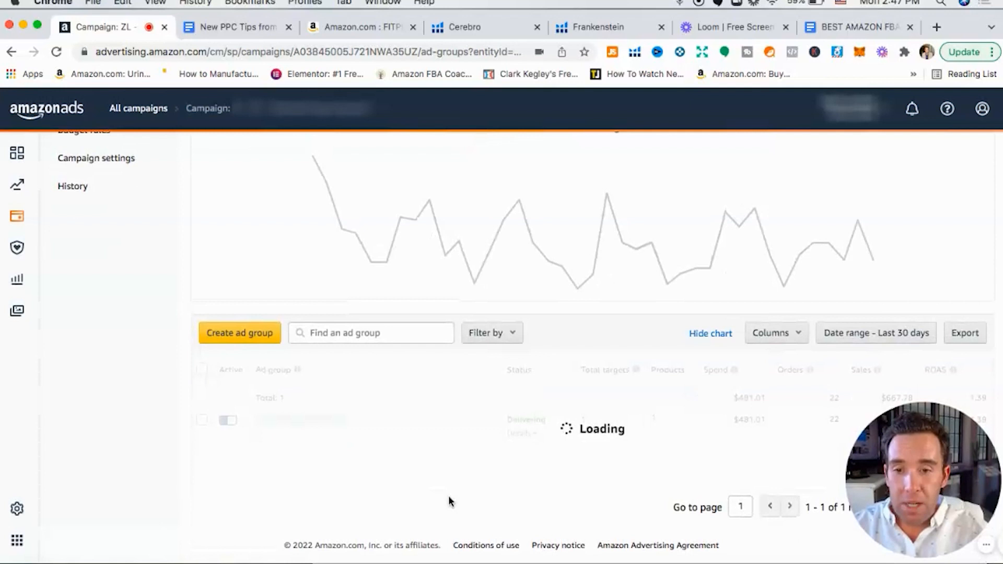
pyautogui.scroll(-1, 651, 477)
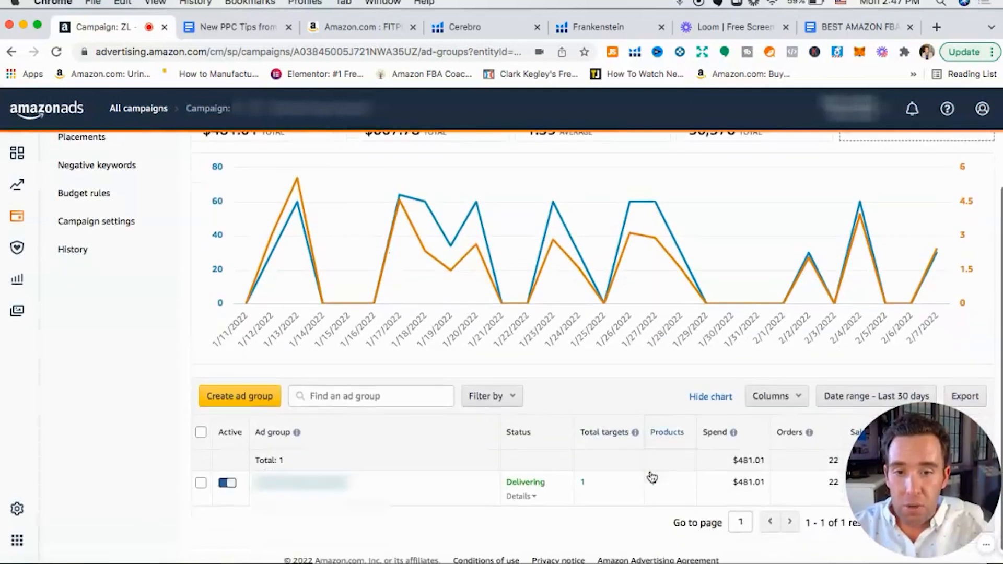
pyautogui.click(583, 483)
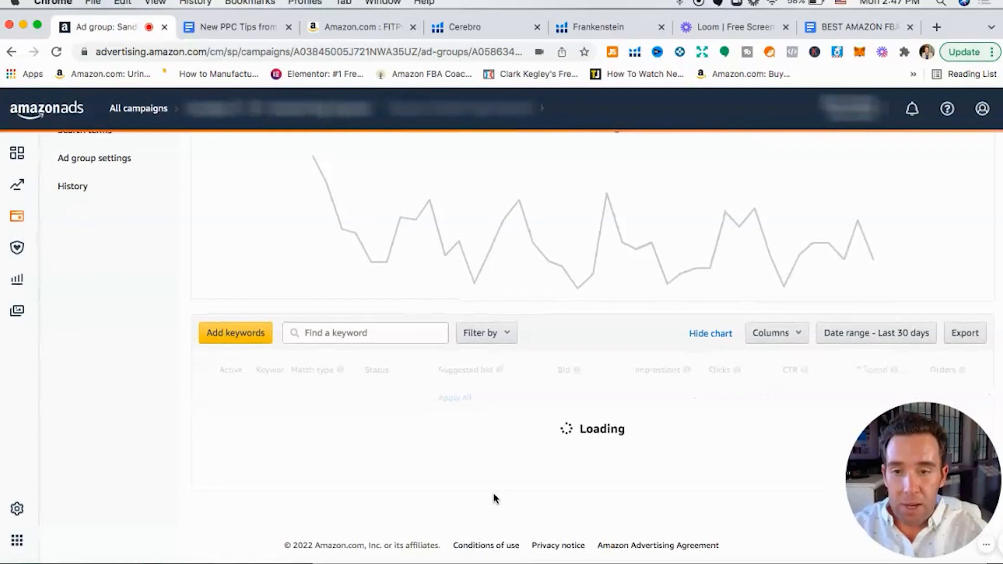
# - Examine the targeted keyword's bid, click-through rate, spend and orders, and check the available date ranges without changing the period
pyautogui.hscroll(3, 497, 472)
pyautogui.moveTo(368, 465)
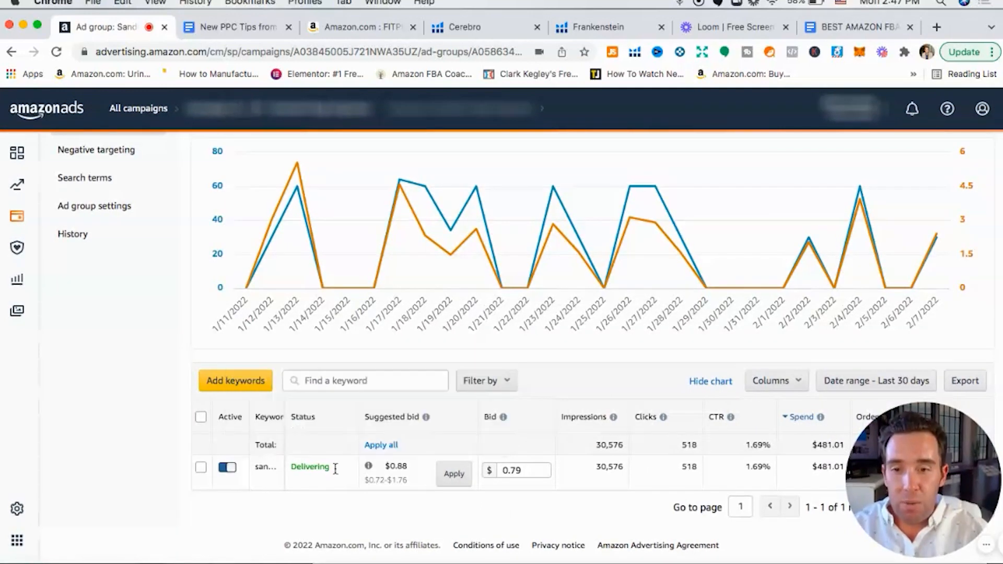
pyautogui.hscroll(3, 522, 465)
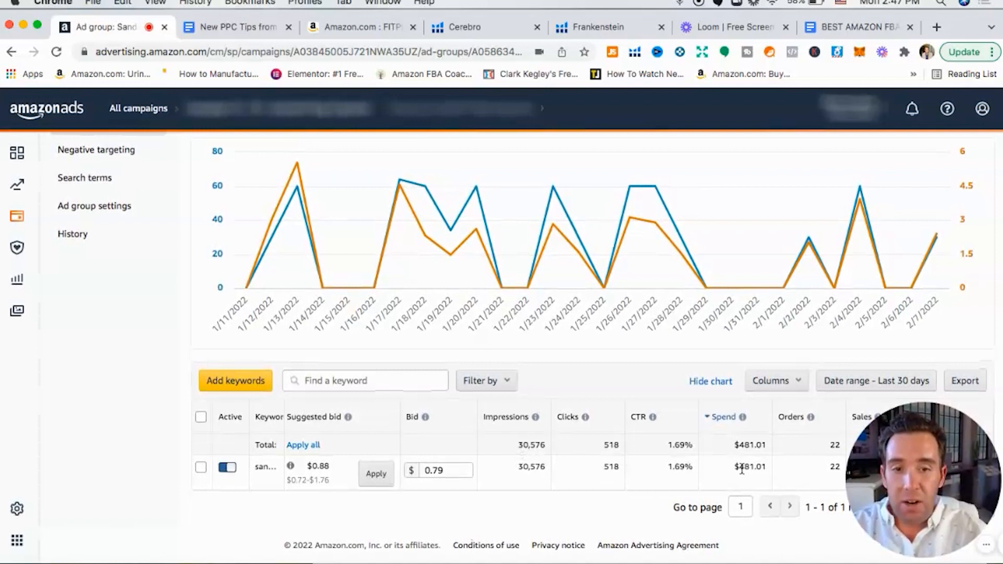
pyautogui.moveTo(668, 469); pyautogui.dragTo(692, 468)
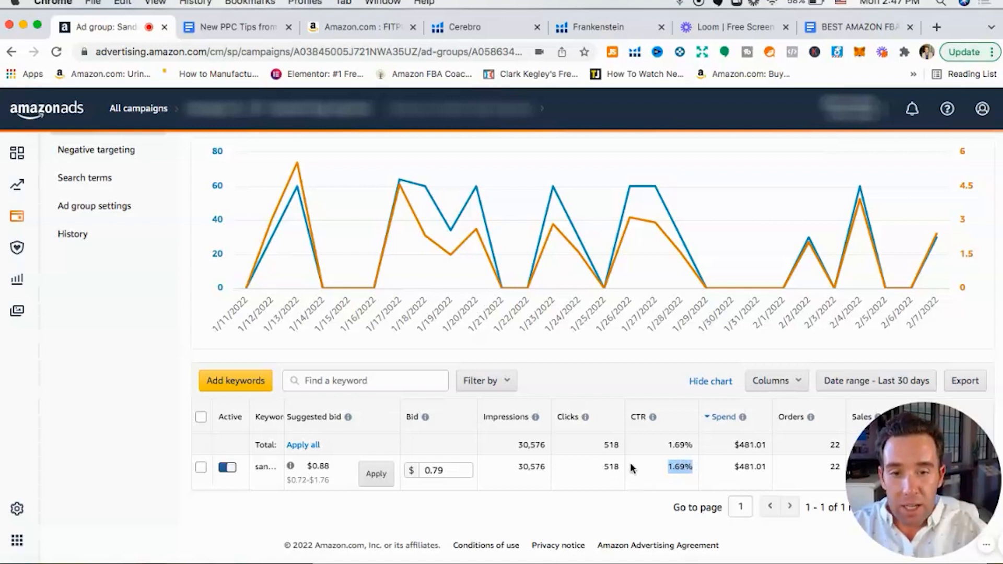
pyautogui.click(784, 469)
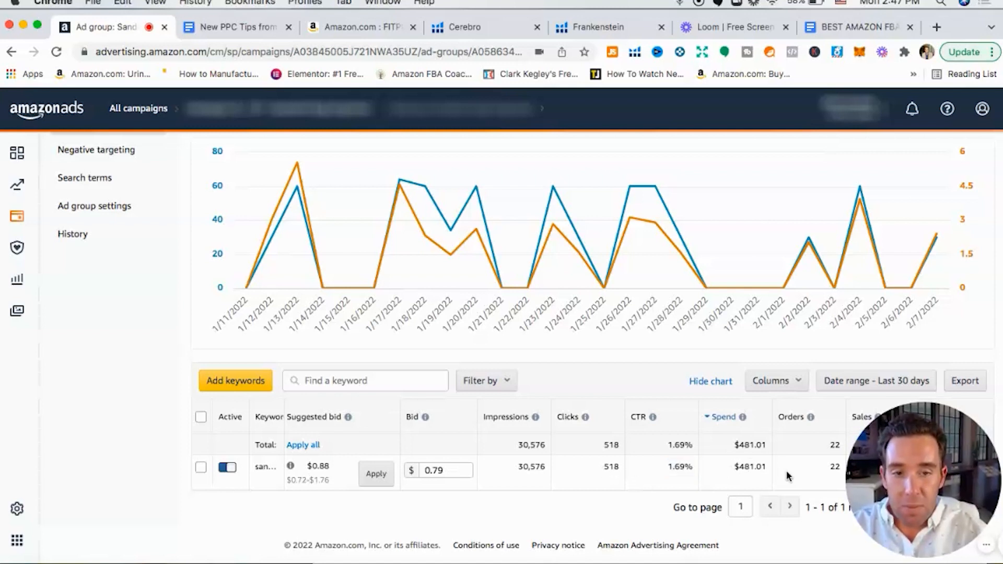
pyautogui.click(883, 380)
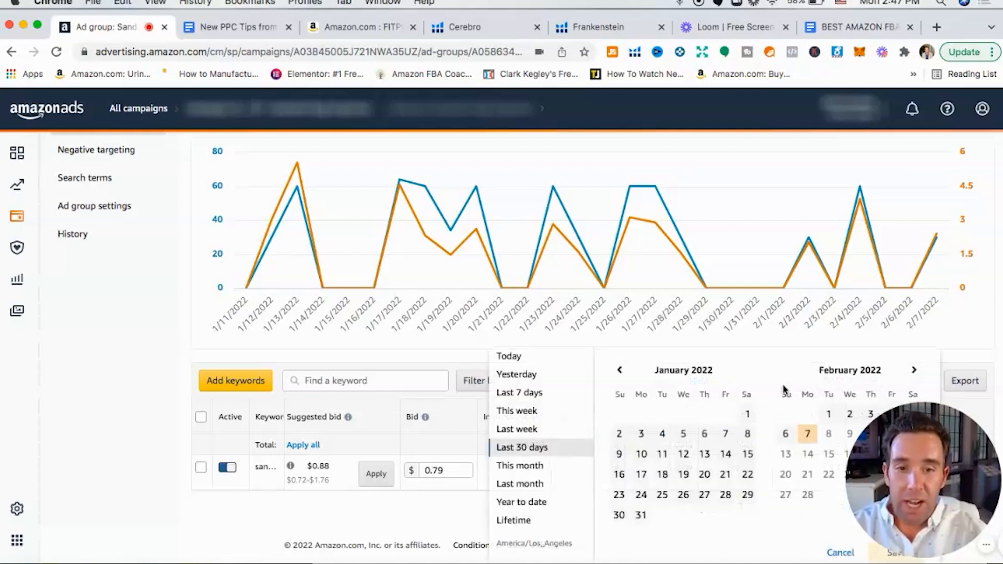
pyautogui.click(180, 372)
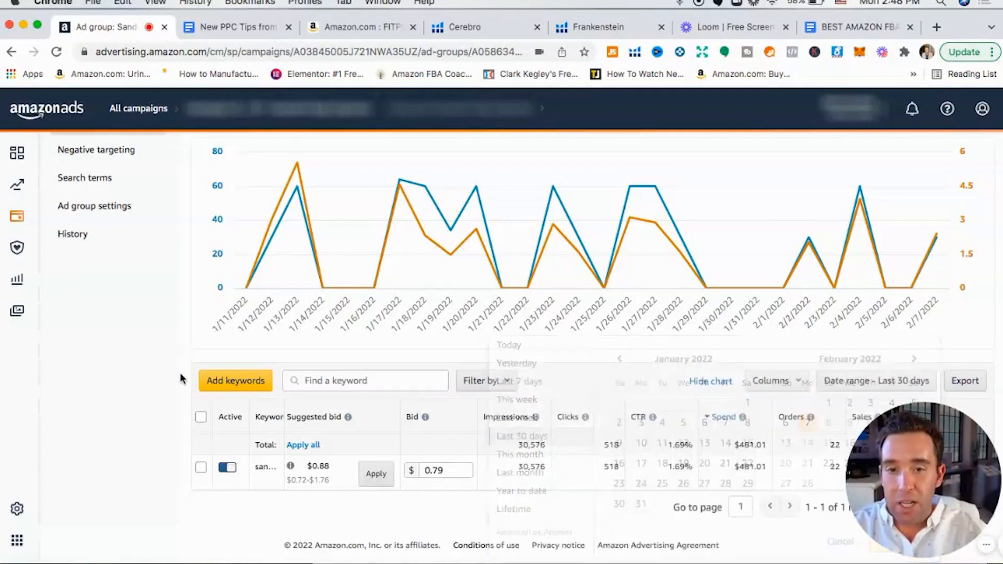